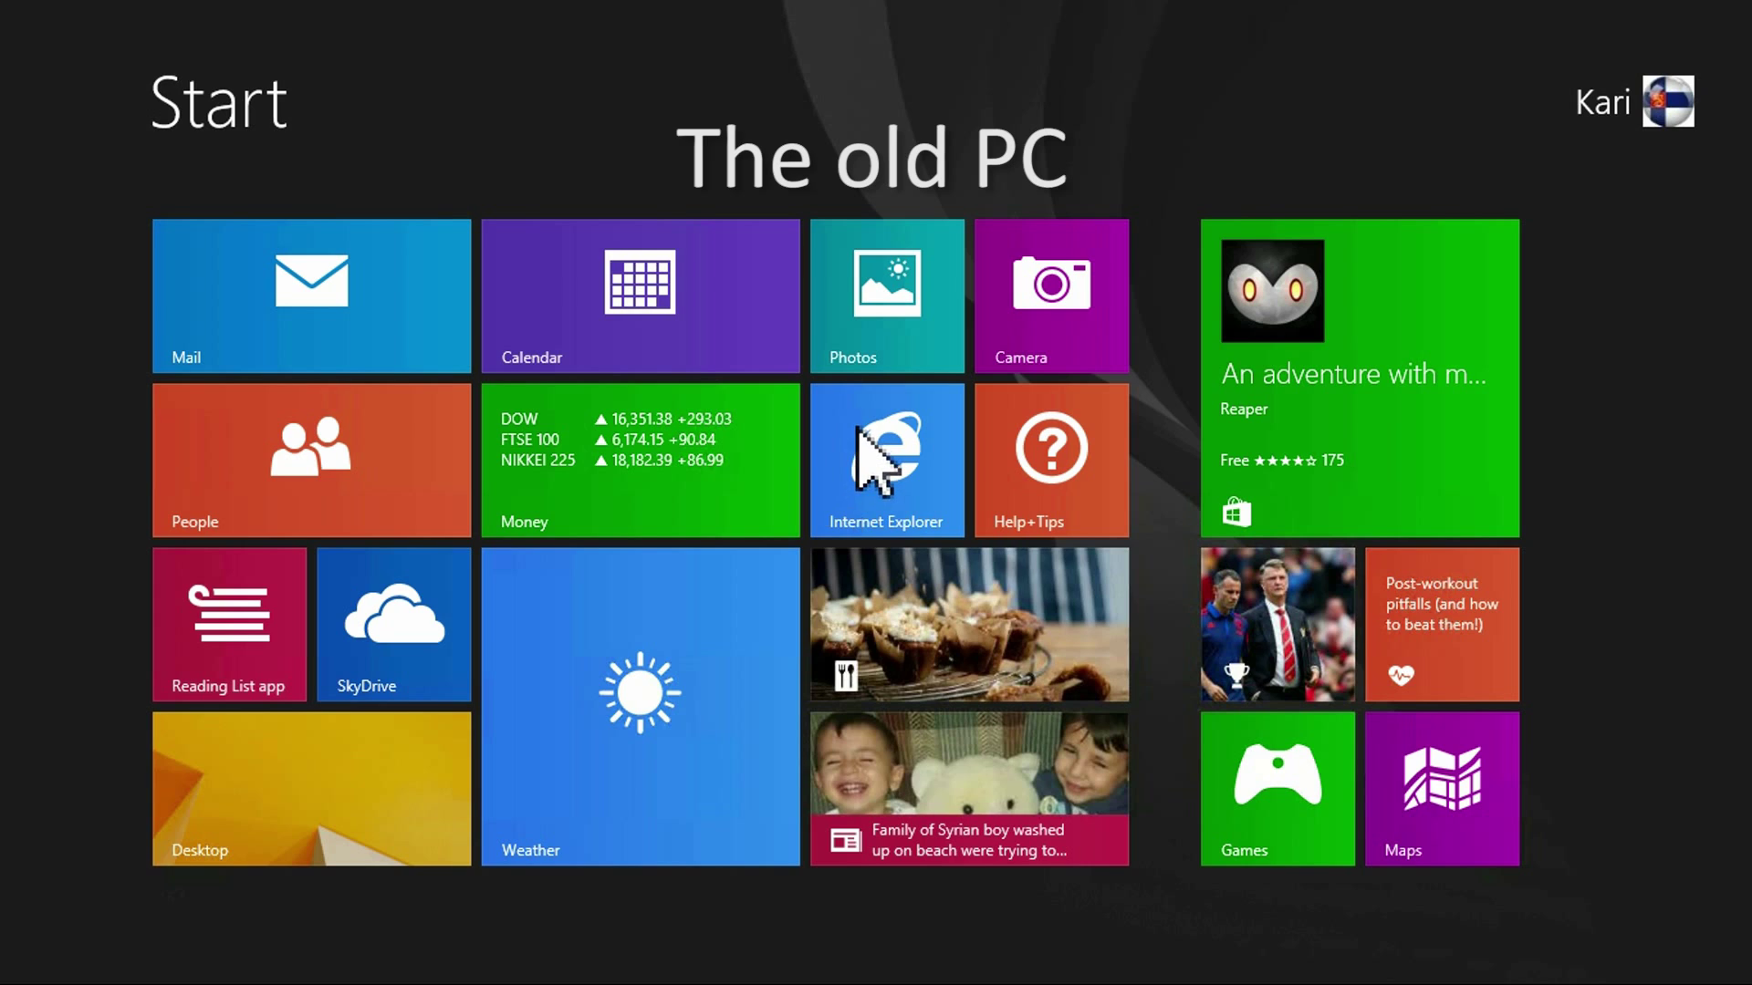
In Internet Explorer, load microsoft.com/en-us/windows/transfer-your-data.
{"action": "left_click", "coordinate": [881, 430]}
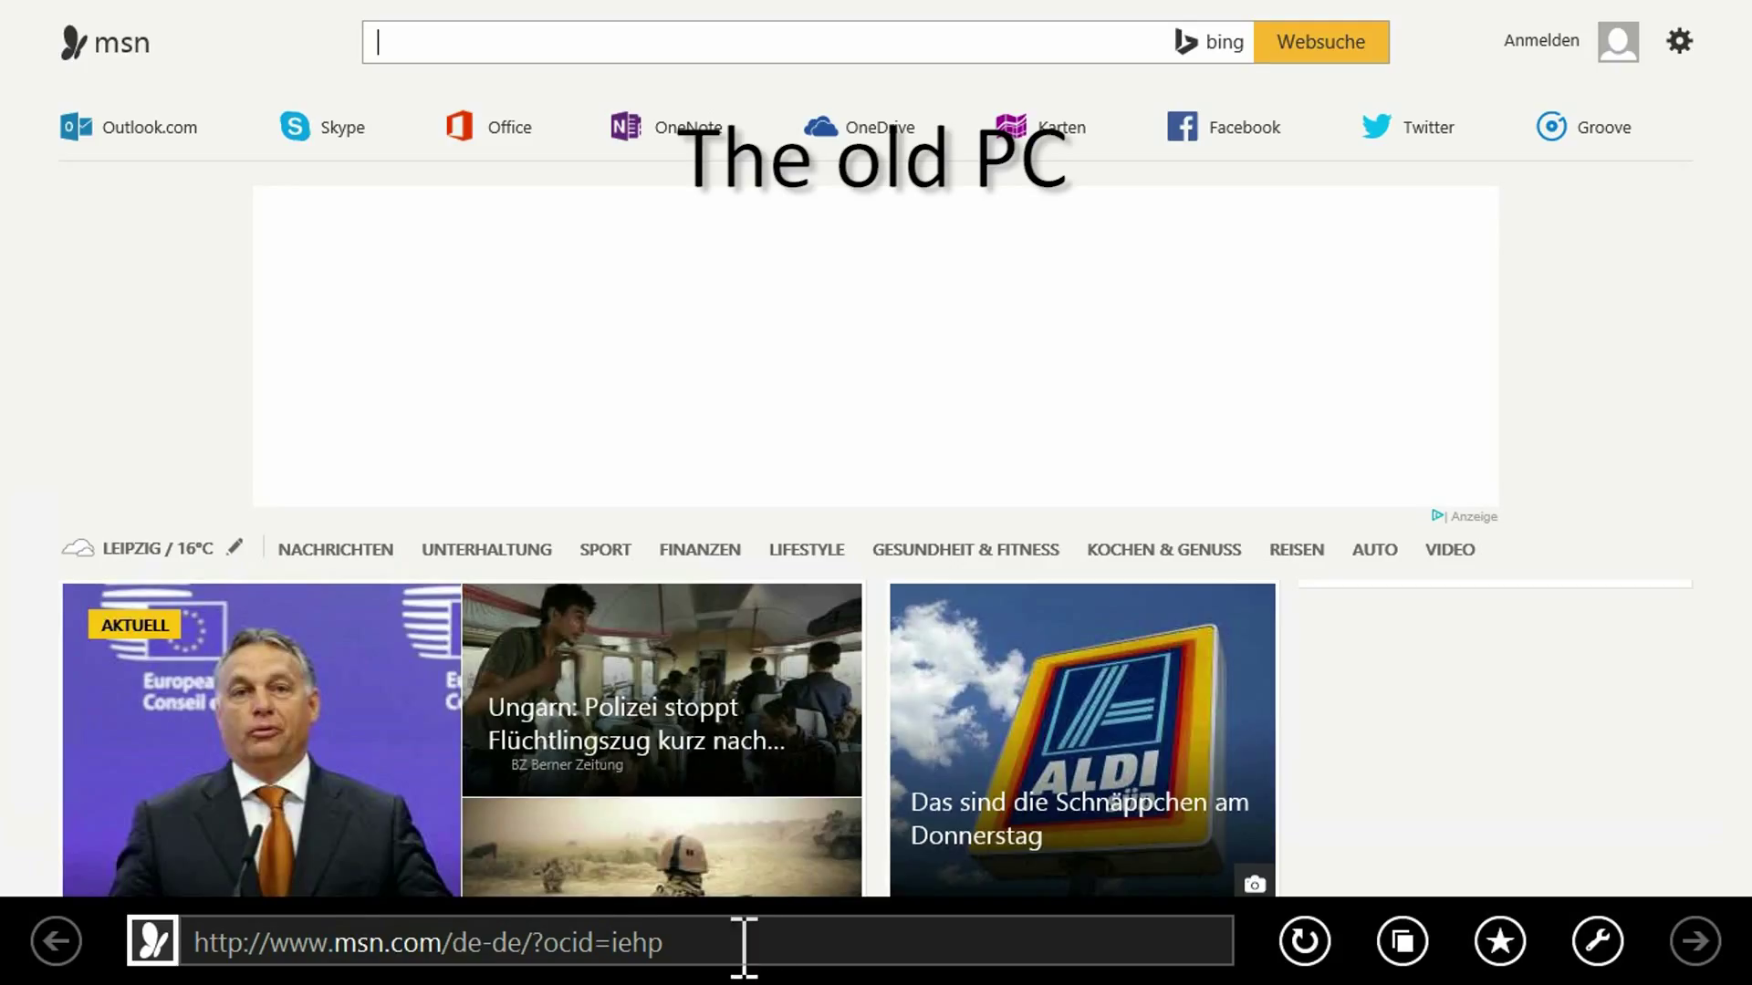
{"action": "left_click", "coordinate": [358, 942]}
{"action": "key", "text": "End"}
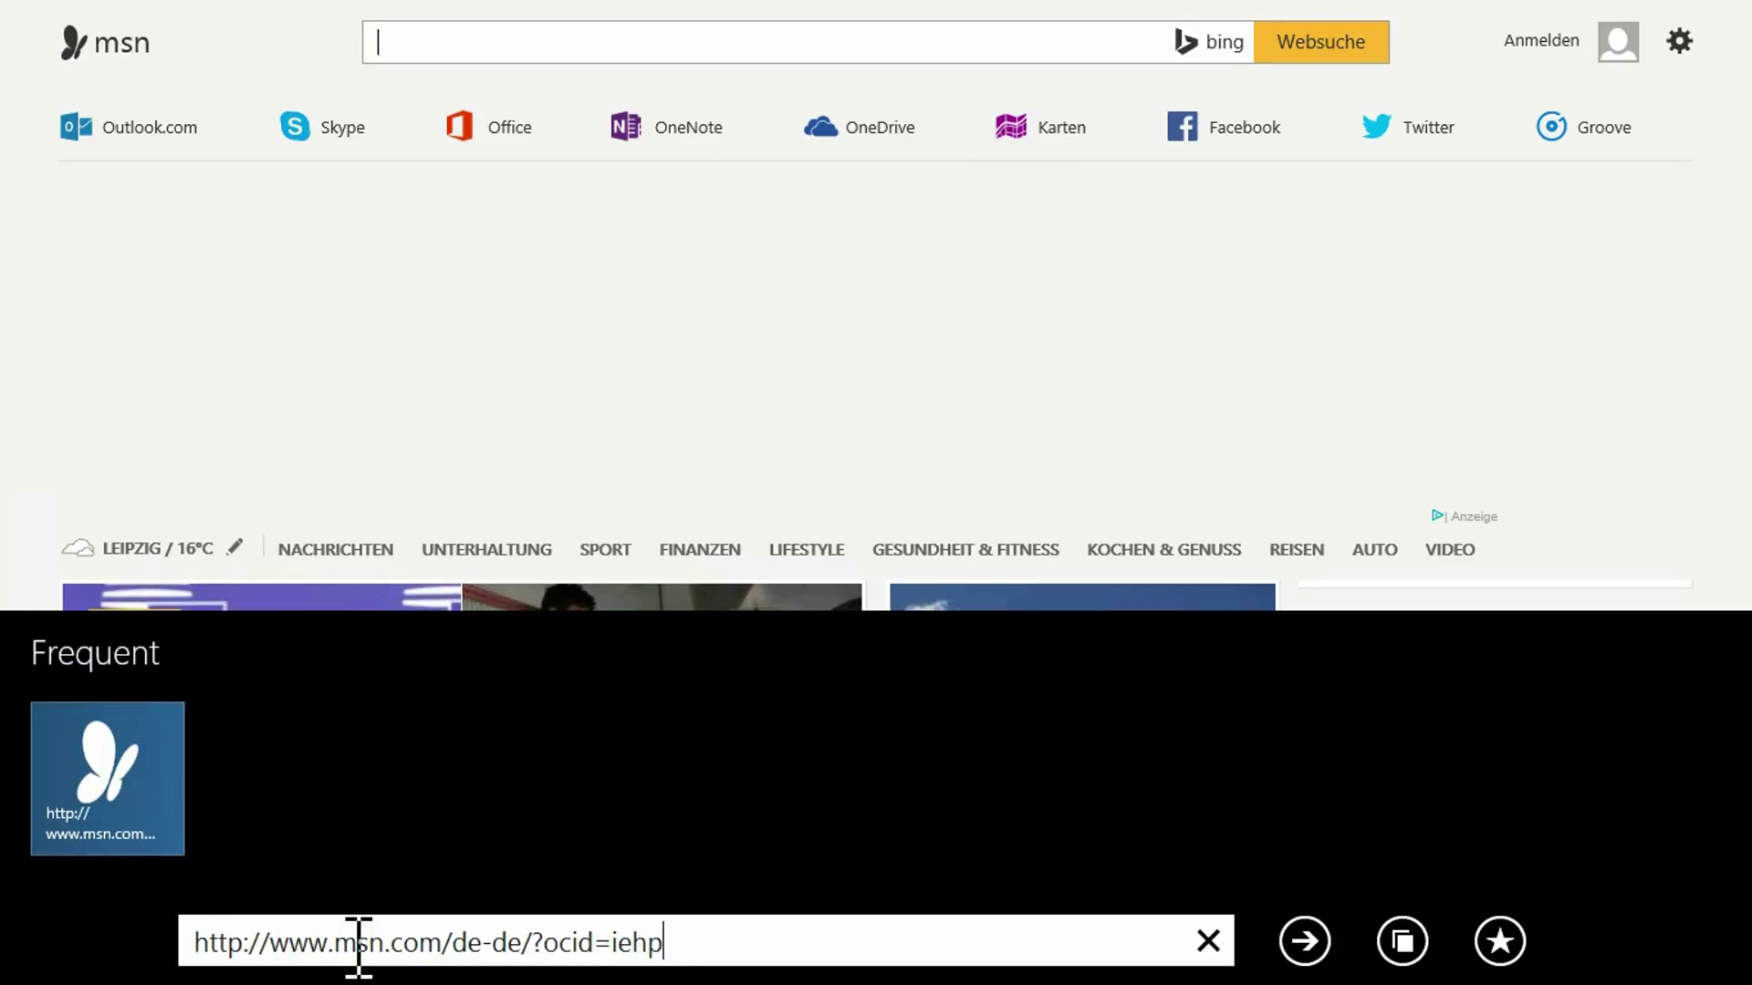
{"action": "left_click_drag", "start_coordinate": [667, 946], "coordinate": [183, 907]}
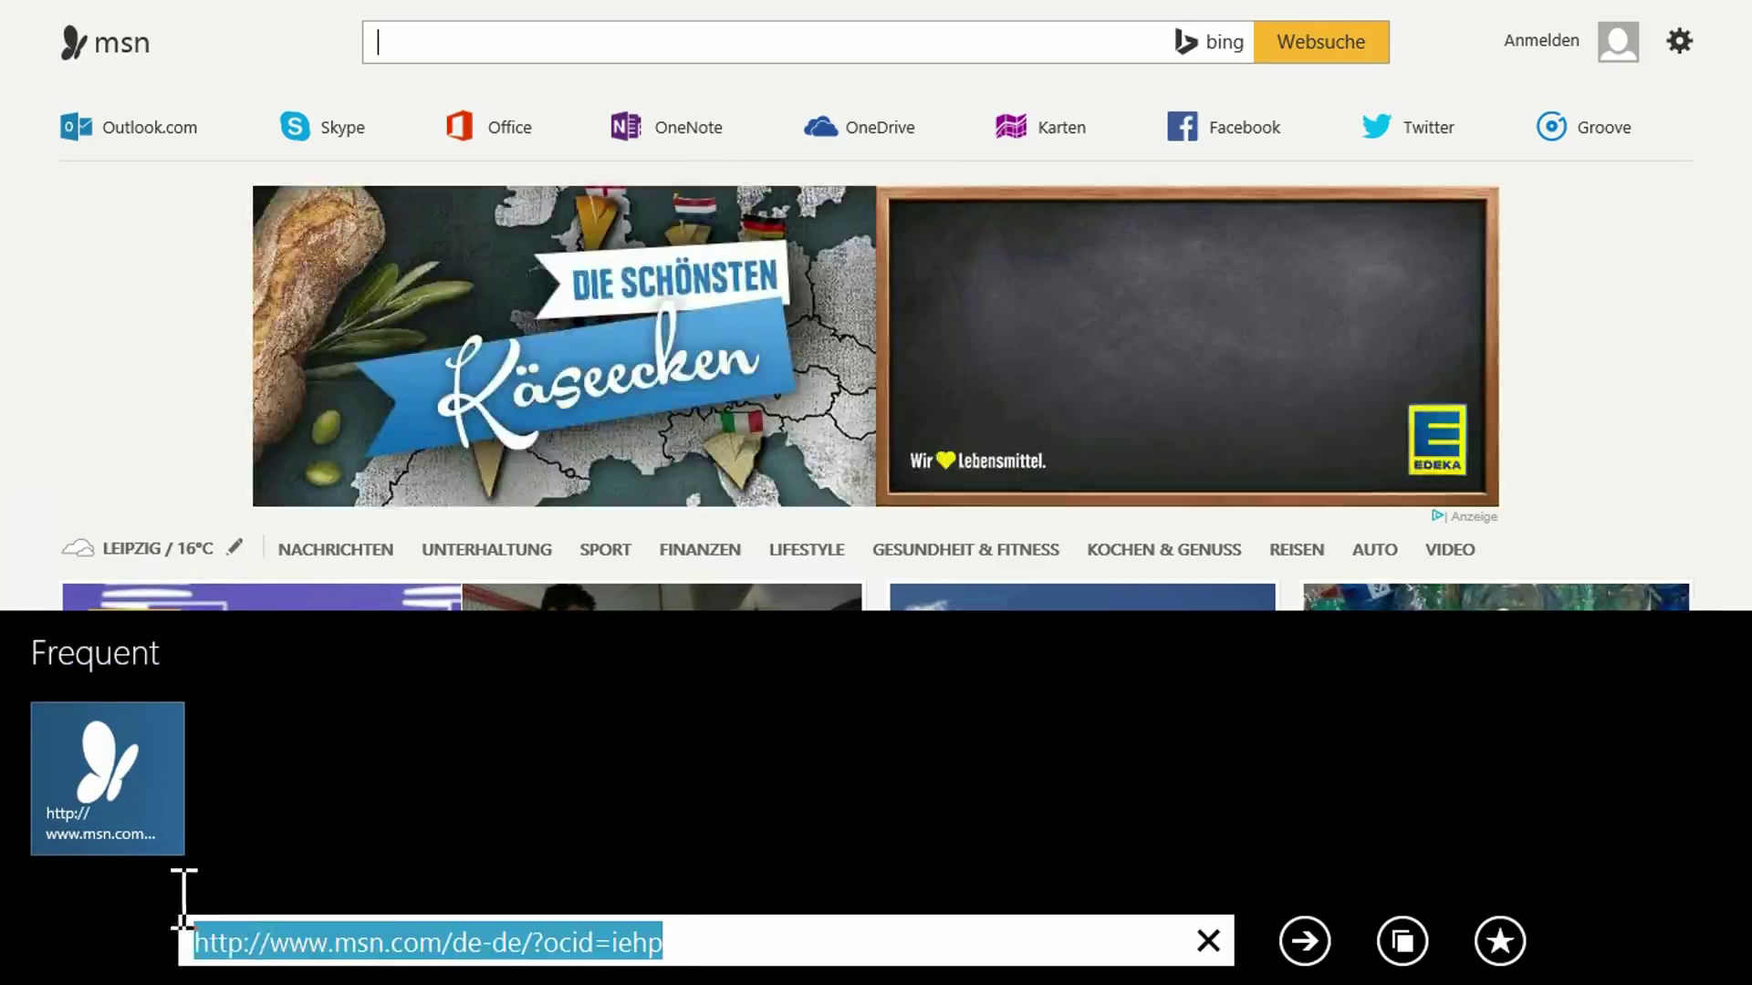
{"action": "type", "text": "https://www.microsoft.com/en-us/windows/transfer-your-data"}
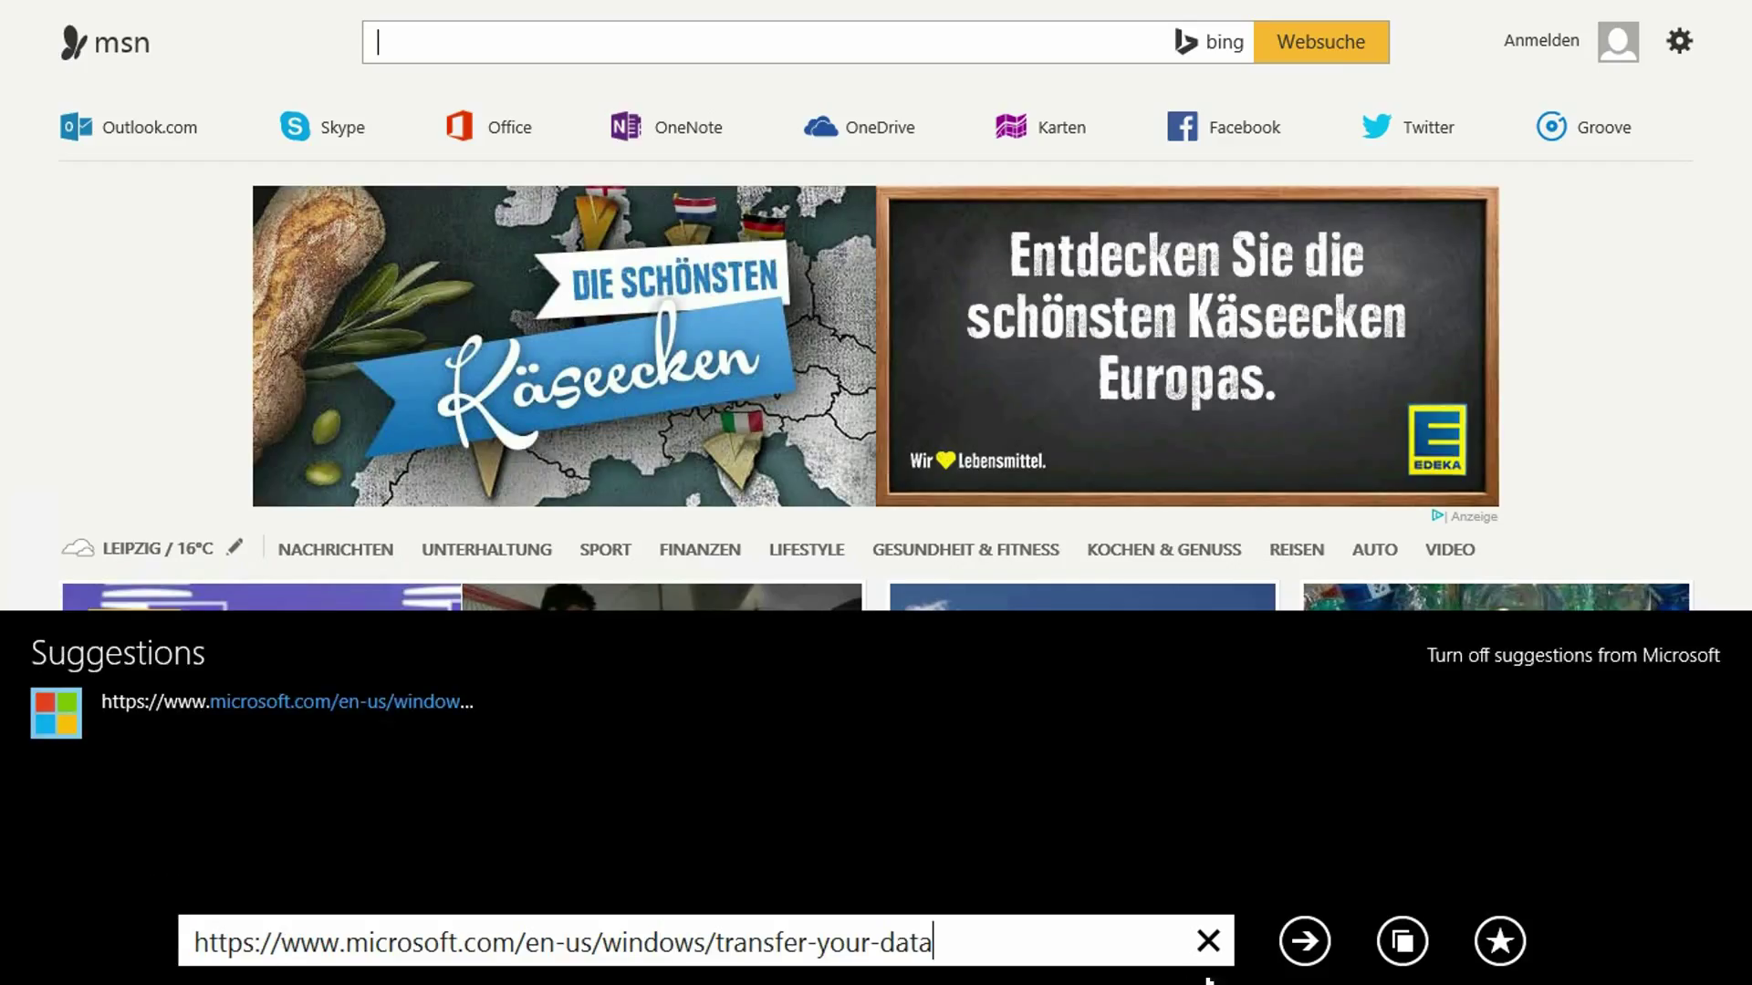
{"action": "left_click", "coordinate": [1305, 941]}
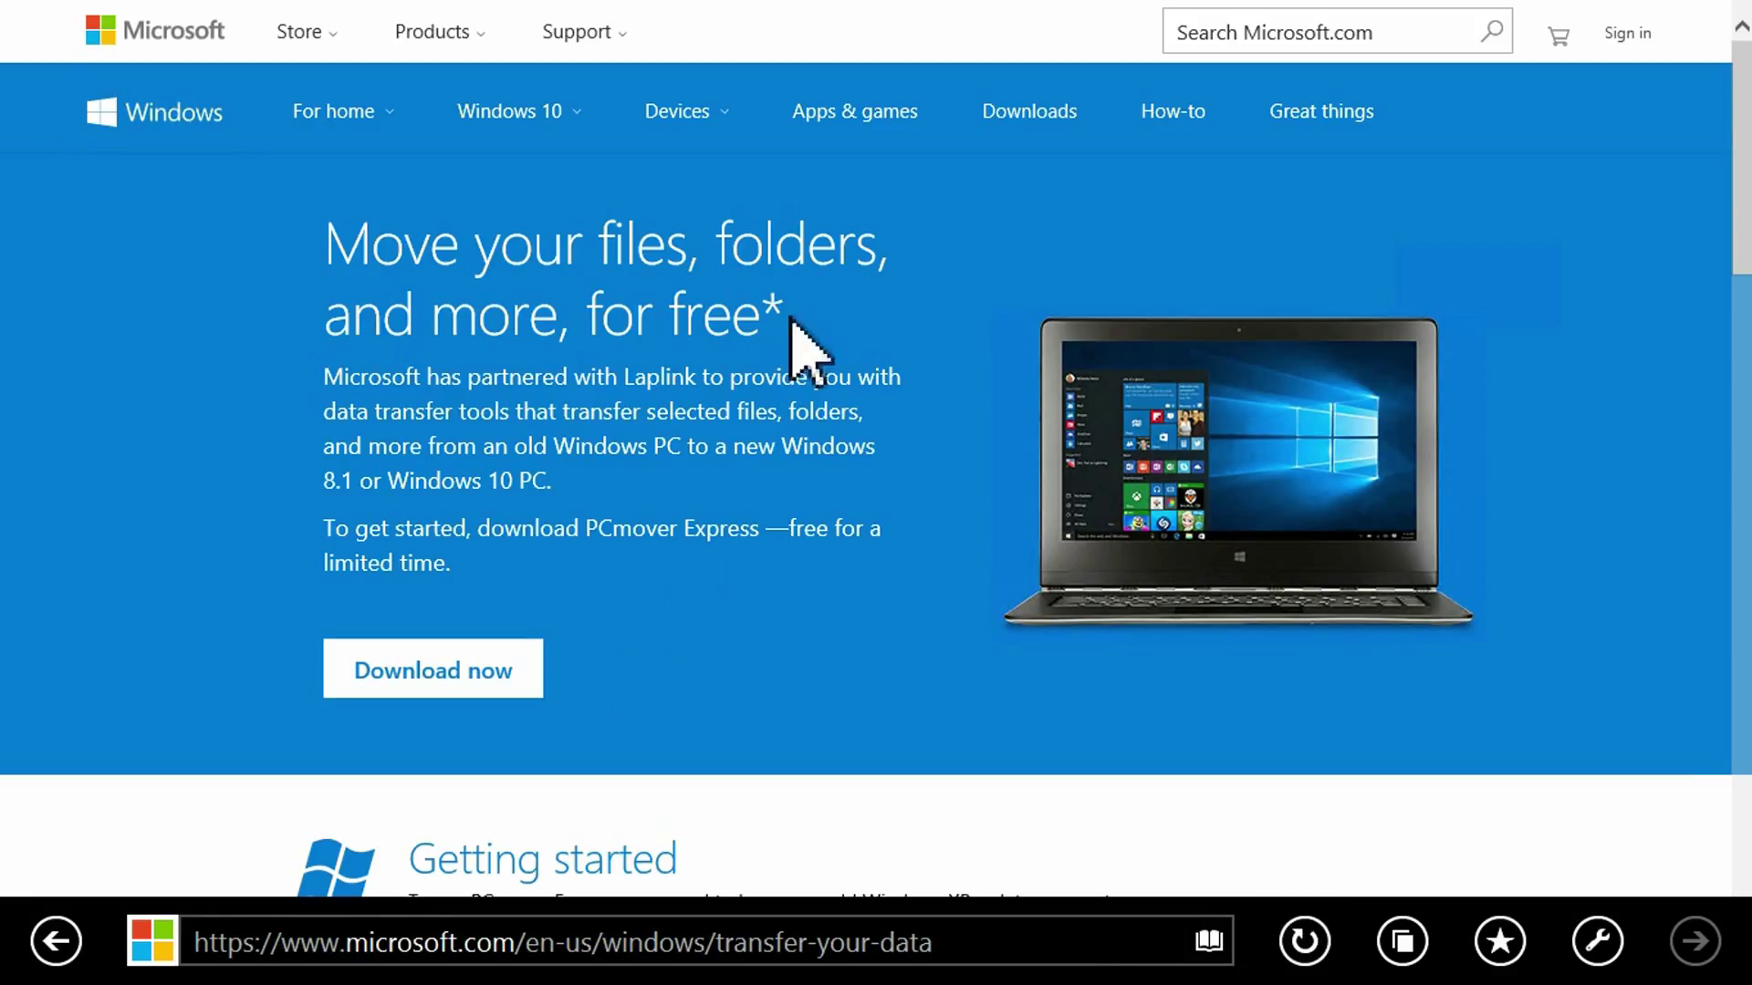
Download PCmover Express and run PCmoverExpressPersonalUse_EN.exe.
{"action": "left_click_drag", "start_coordinate": [763, 315], "coordinate": [230, 266]}
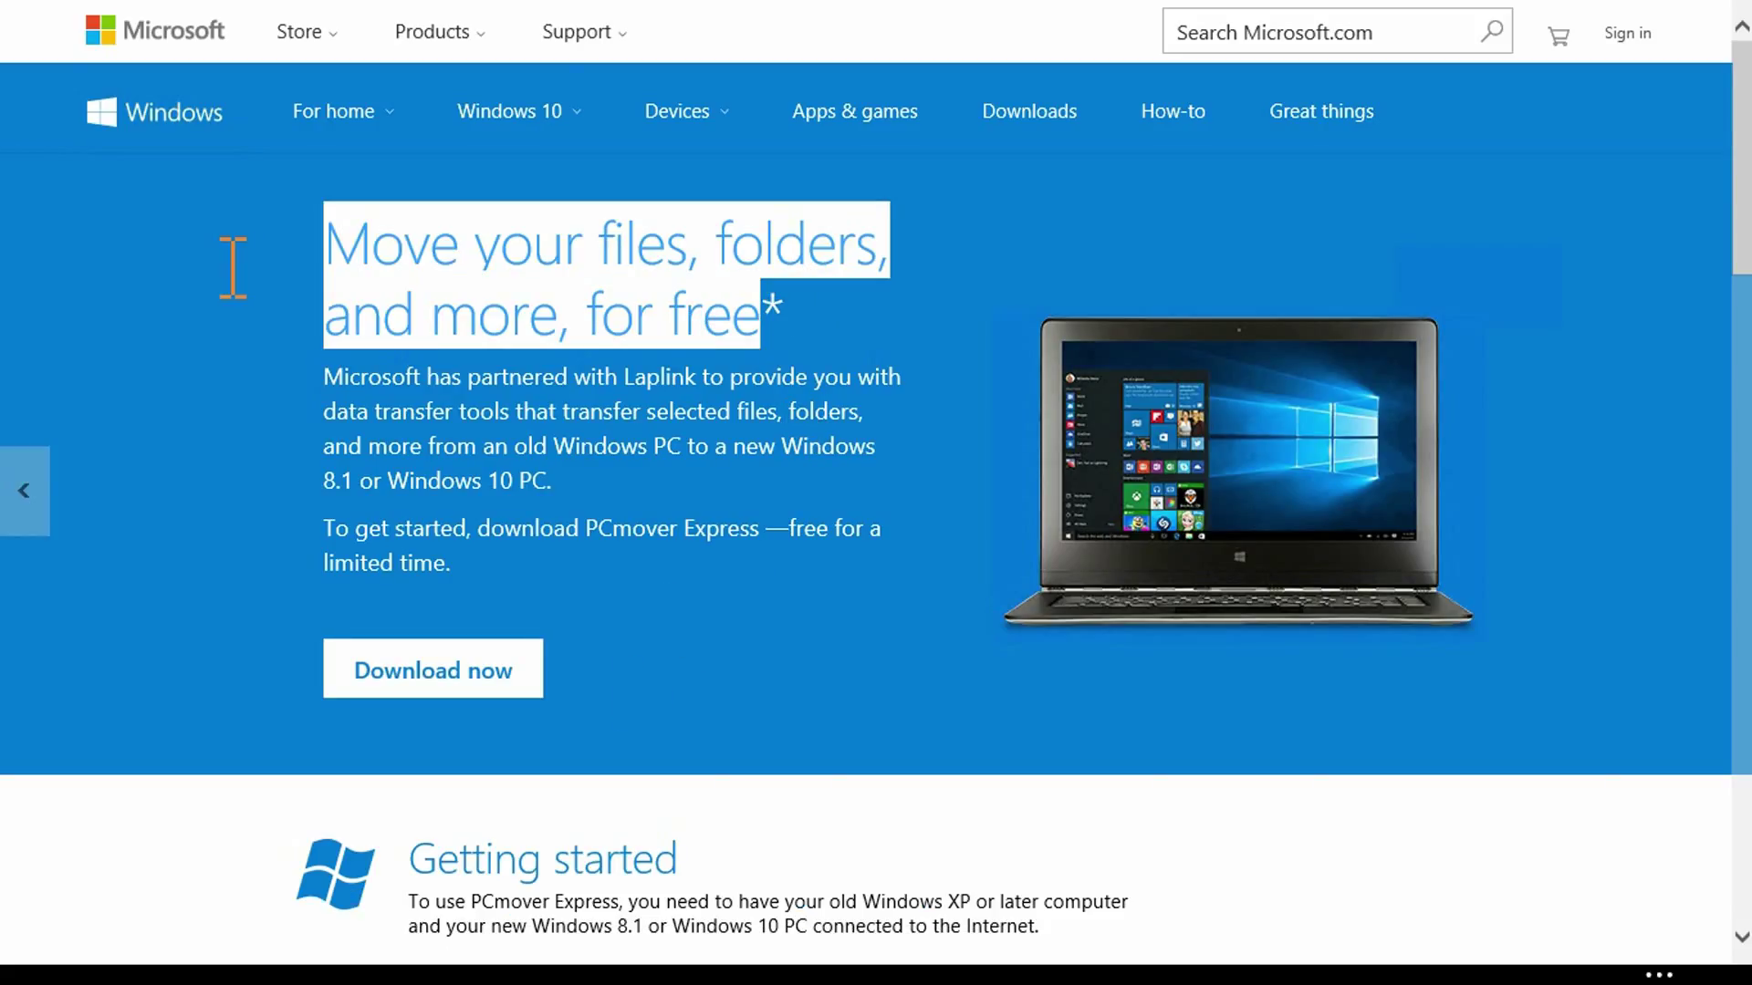
{"action": "left_click", "coordinate": [556, 665]}
{"action": "left_click", "coordinate": [410, 672]}
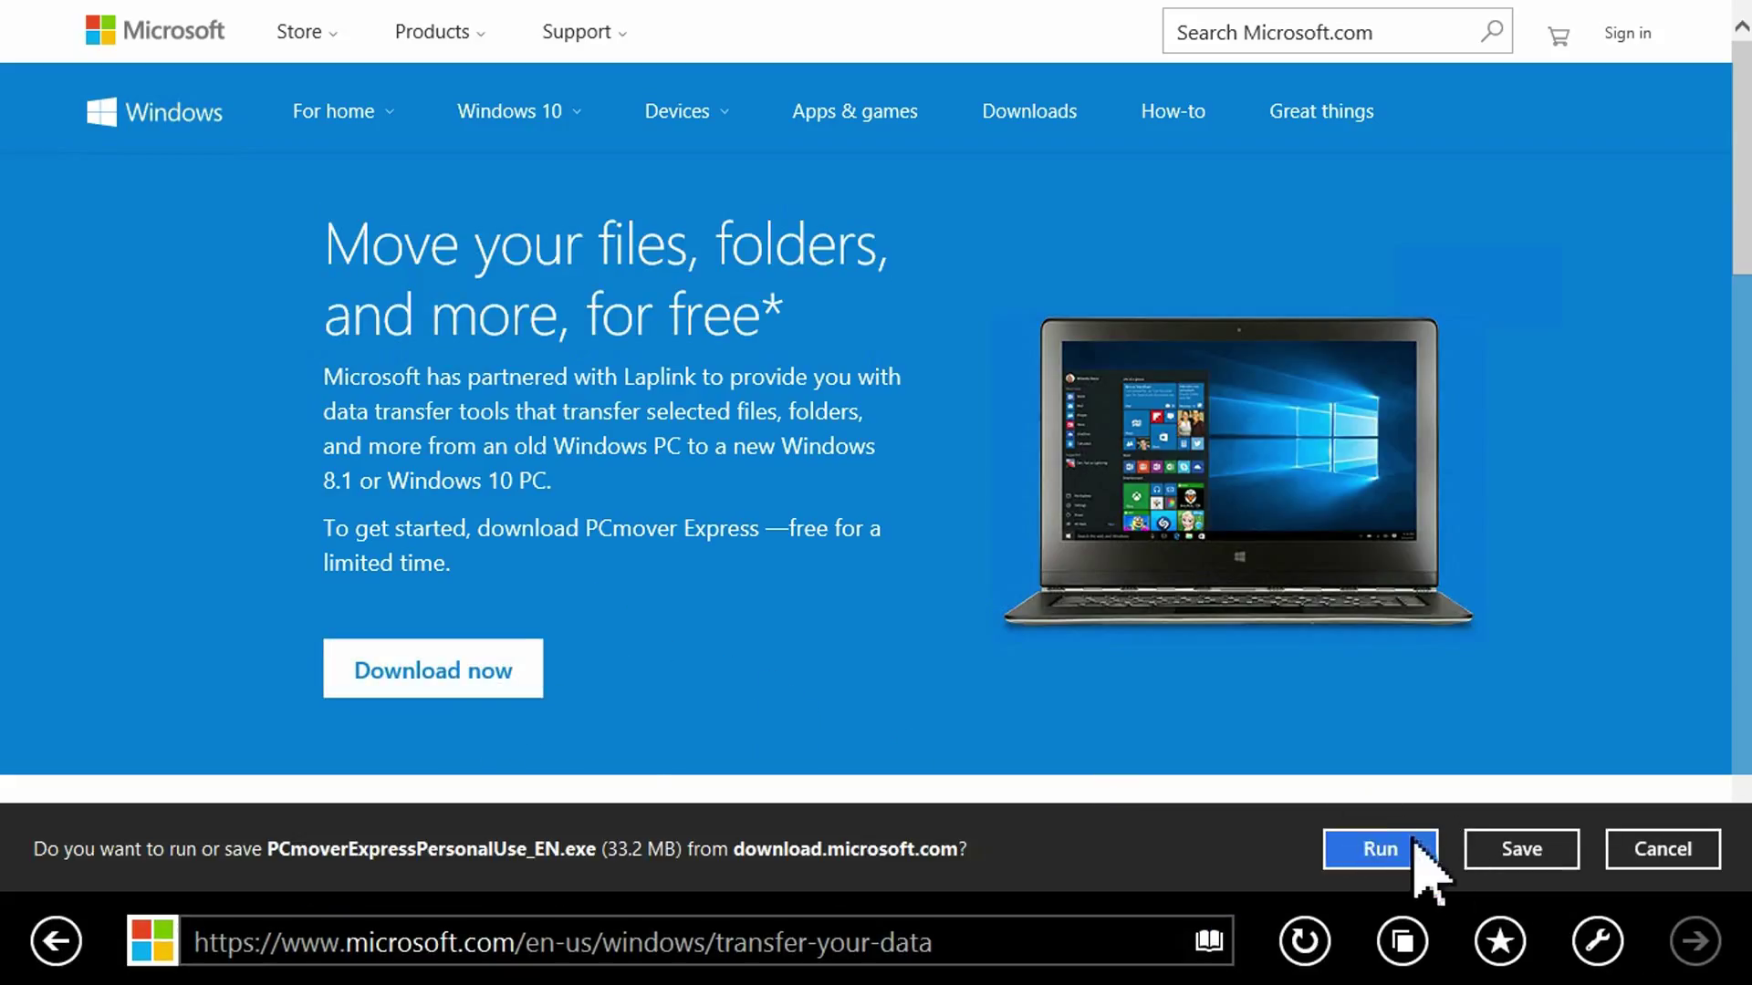
{"action": "left_click", "coordinate": [1415, 837]}
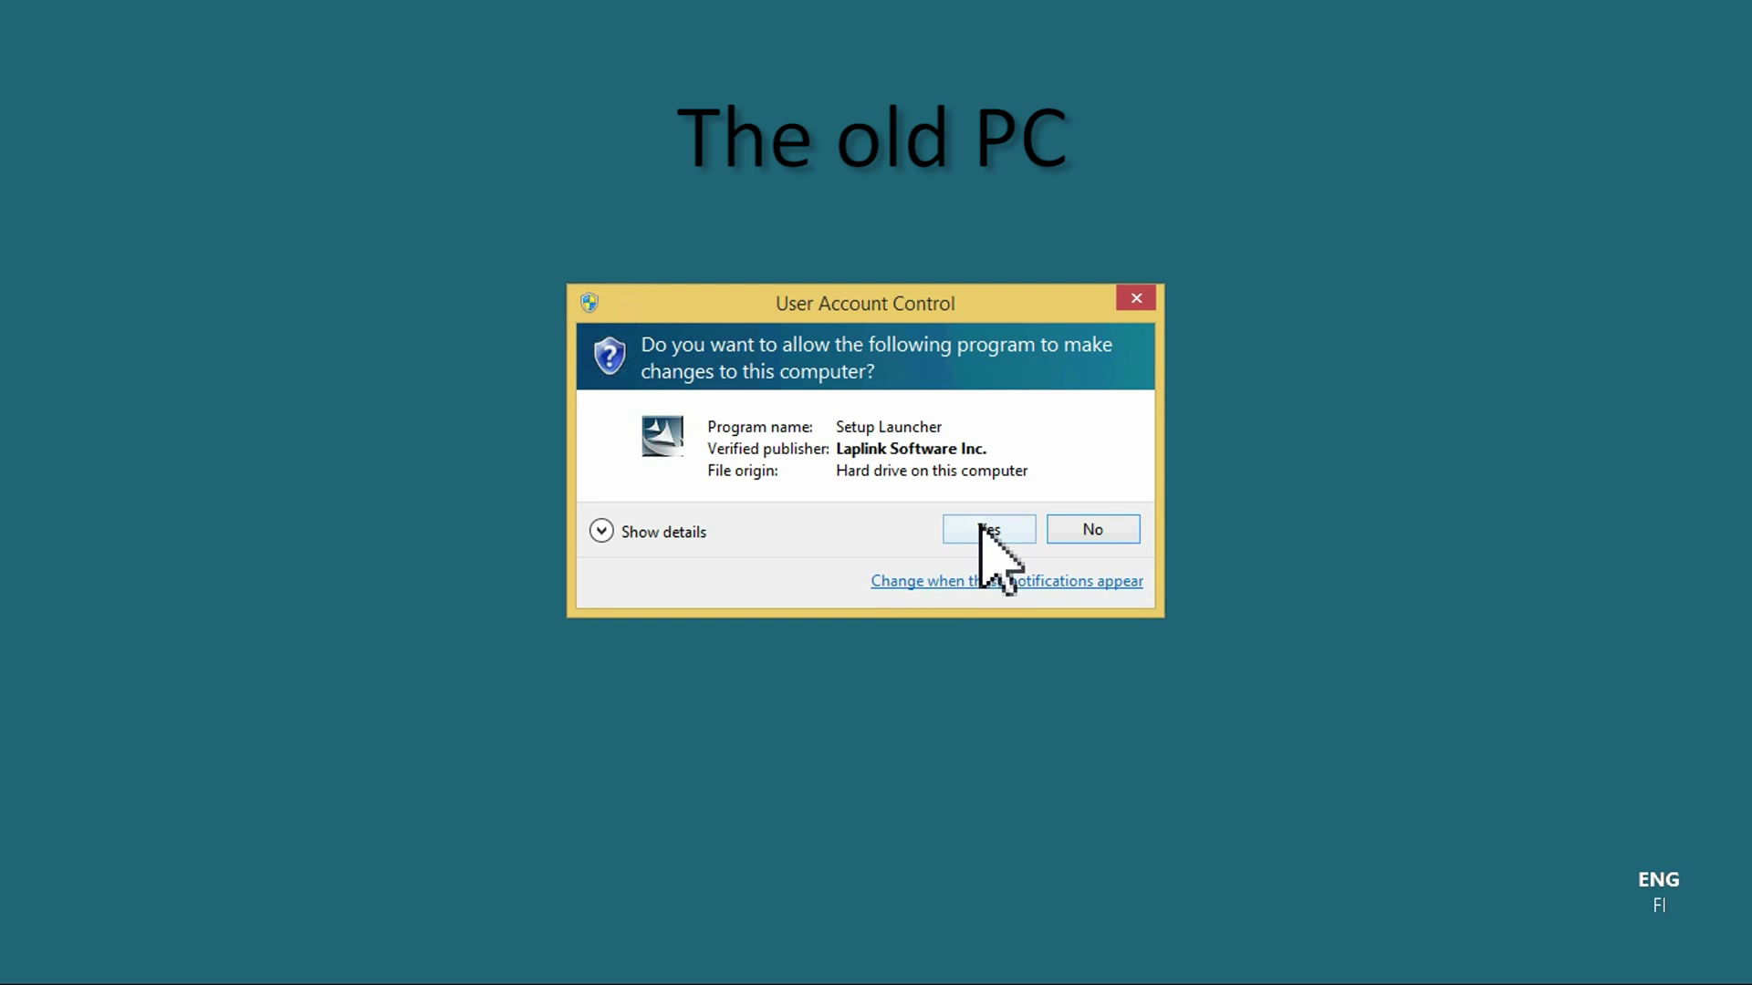
Allow the setup launcher and accept the PCmover Express licence terms.
{"action": "left_click", "coordinate": [983, 524]}
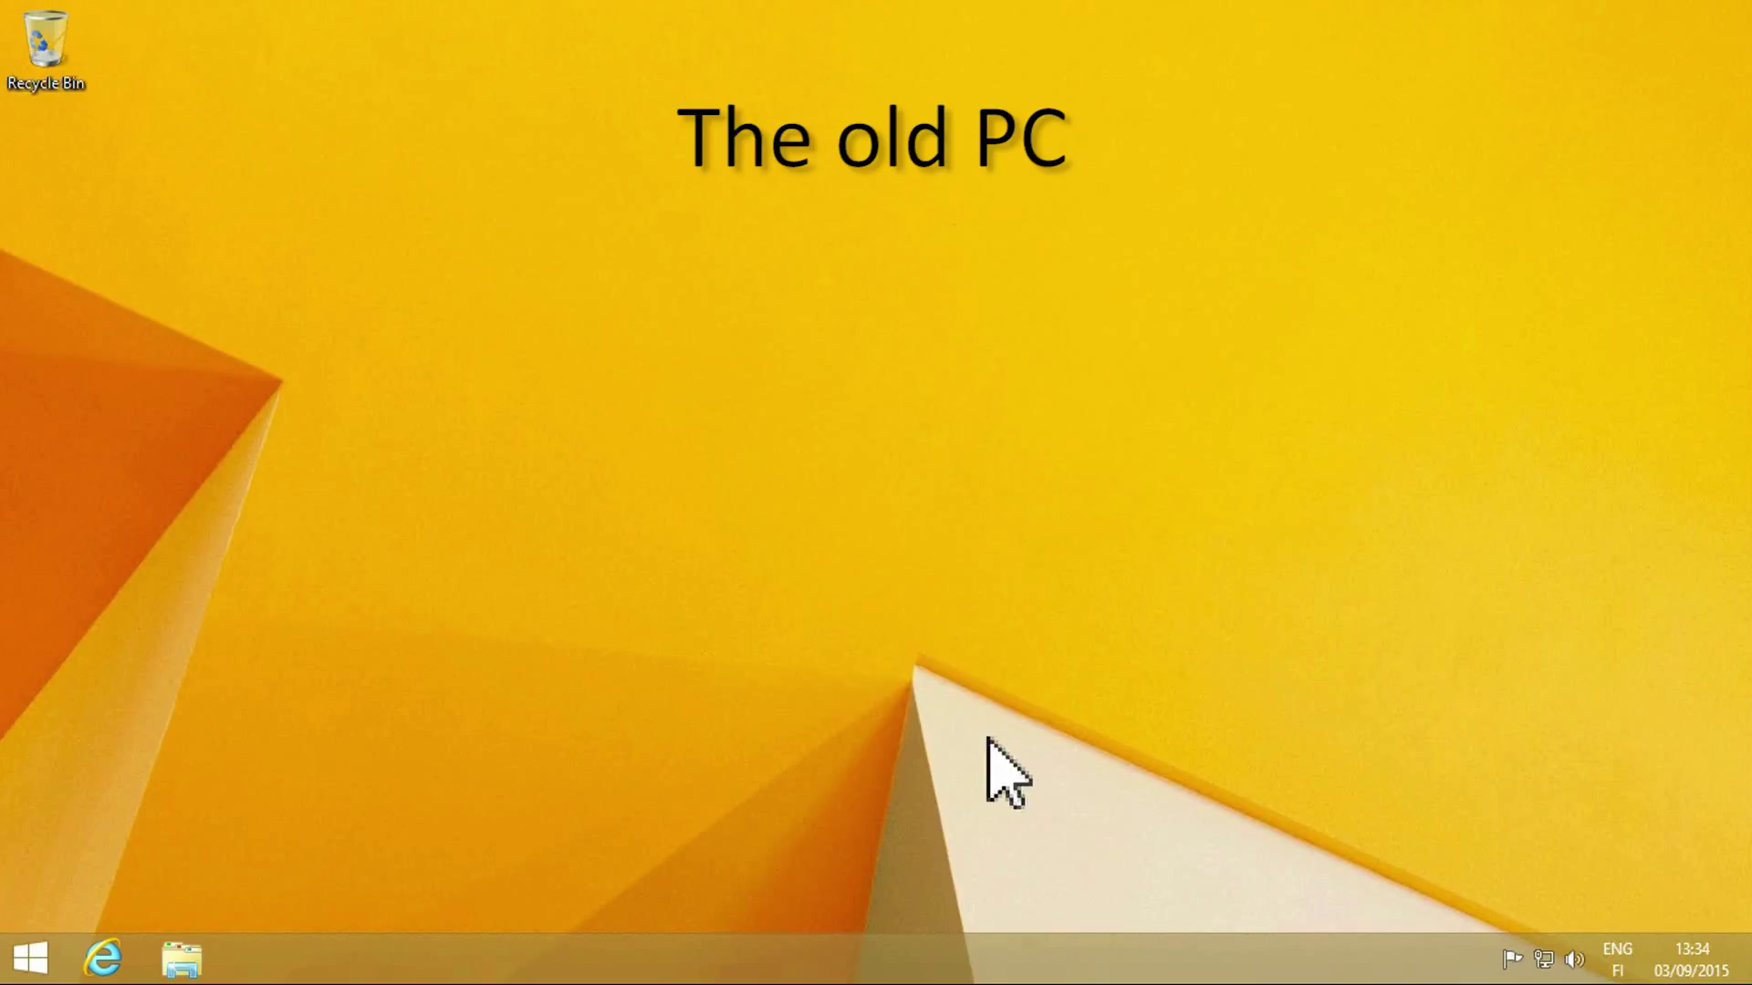
{"action": "left_click", "coordinate": [1006, 683]}
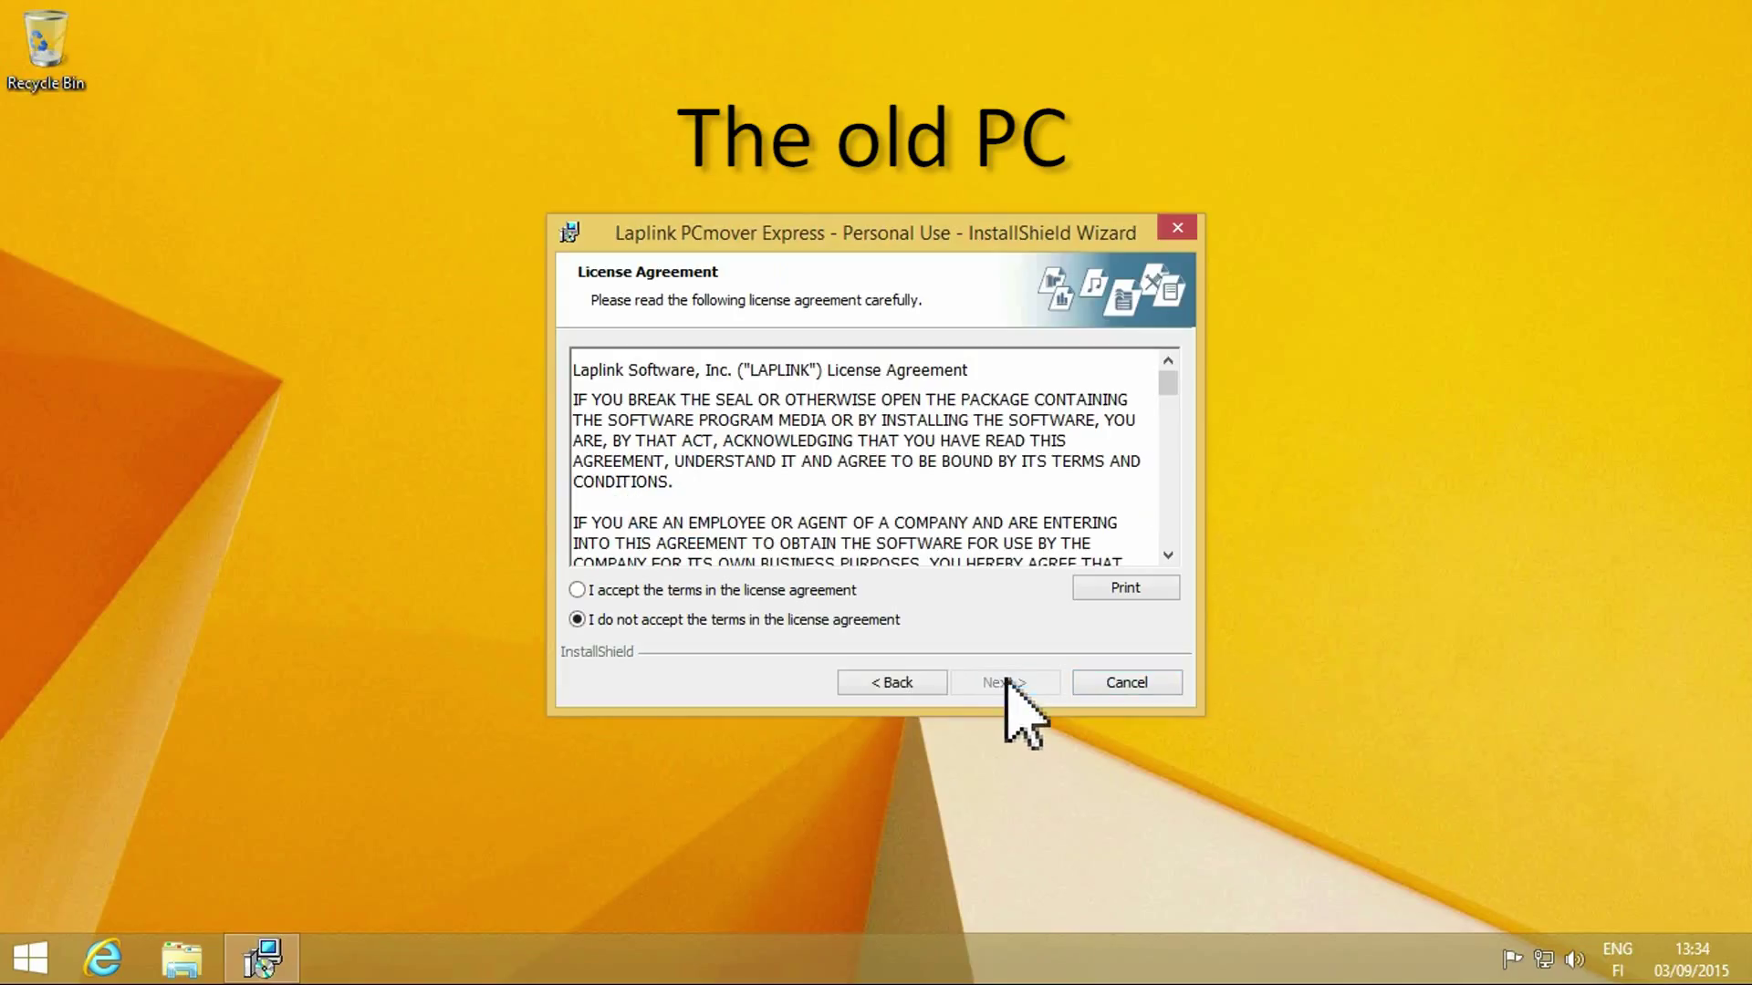
{"action": "left_click", "coordinate": [752, 591]}
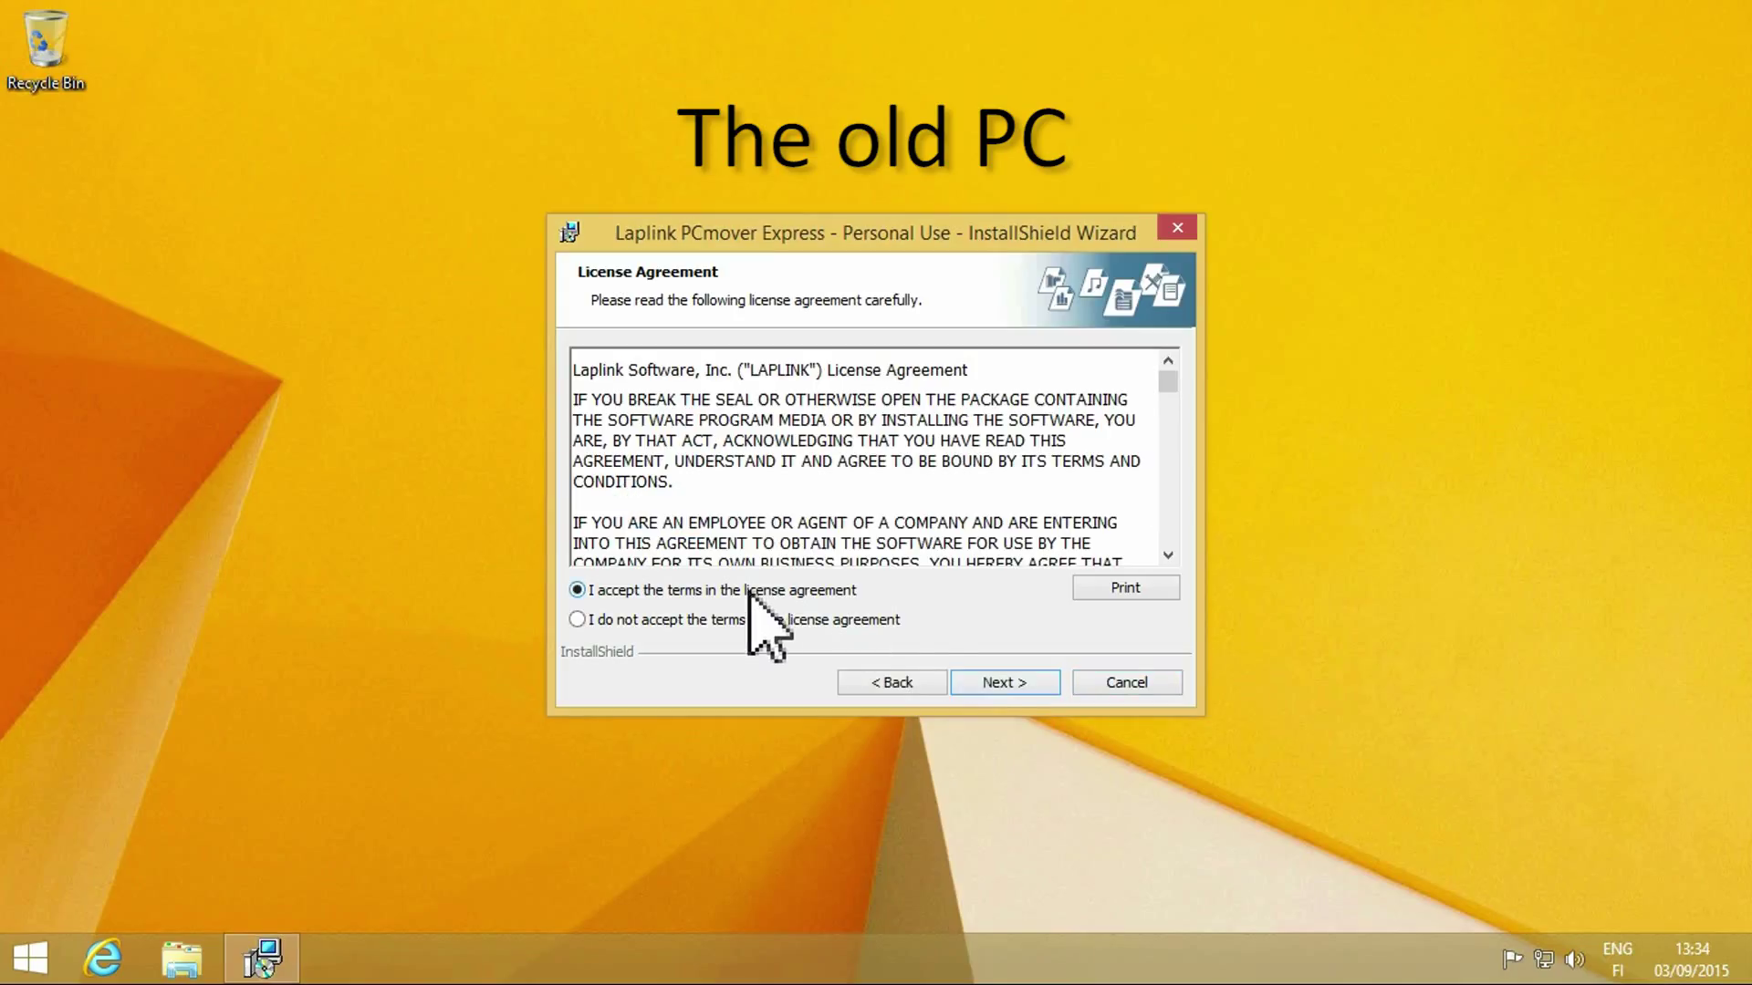
{"action": "left_click", "coordinate": [997, 684]}
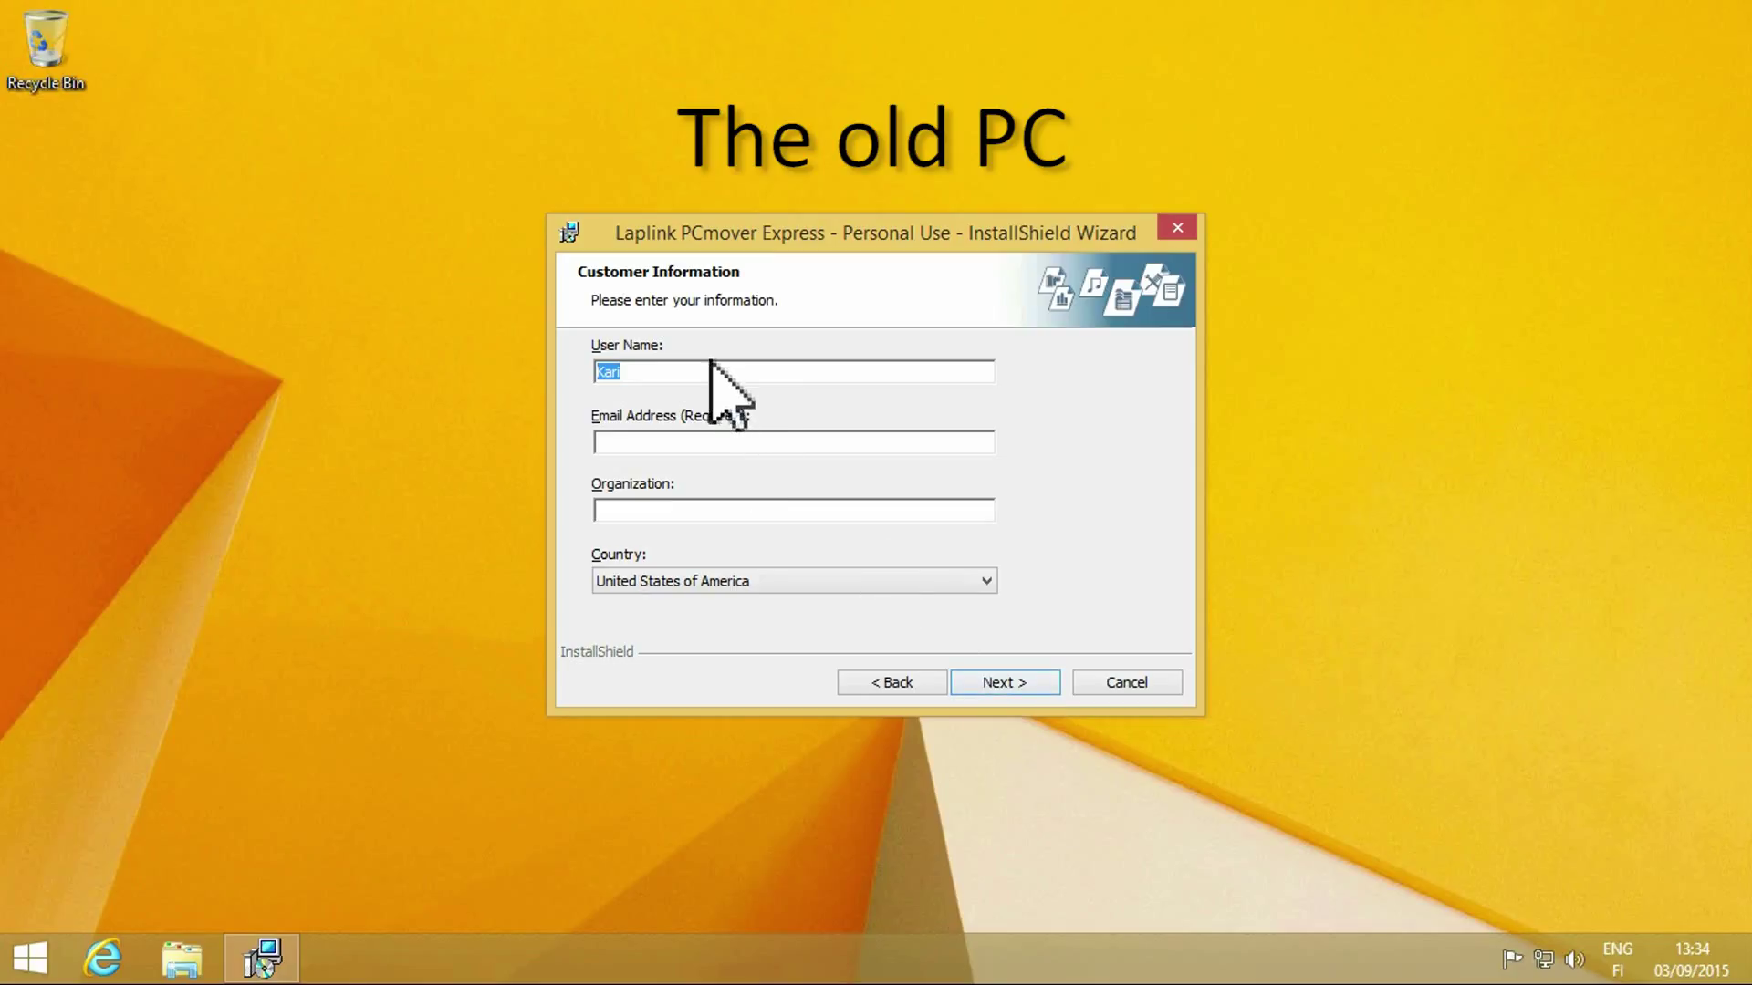
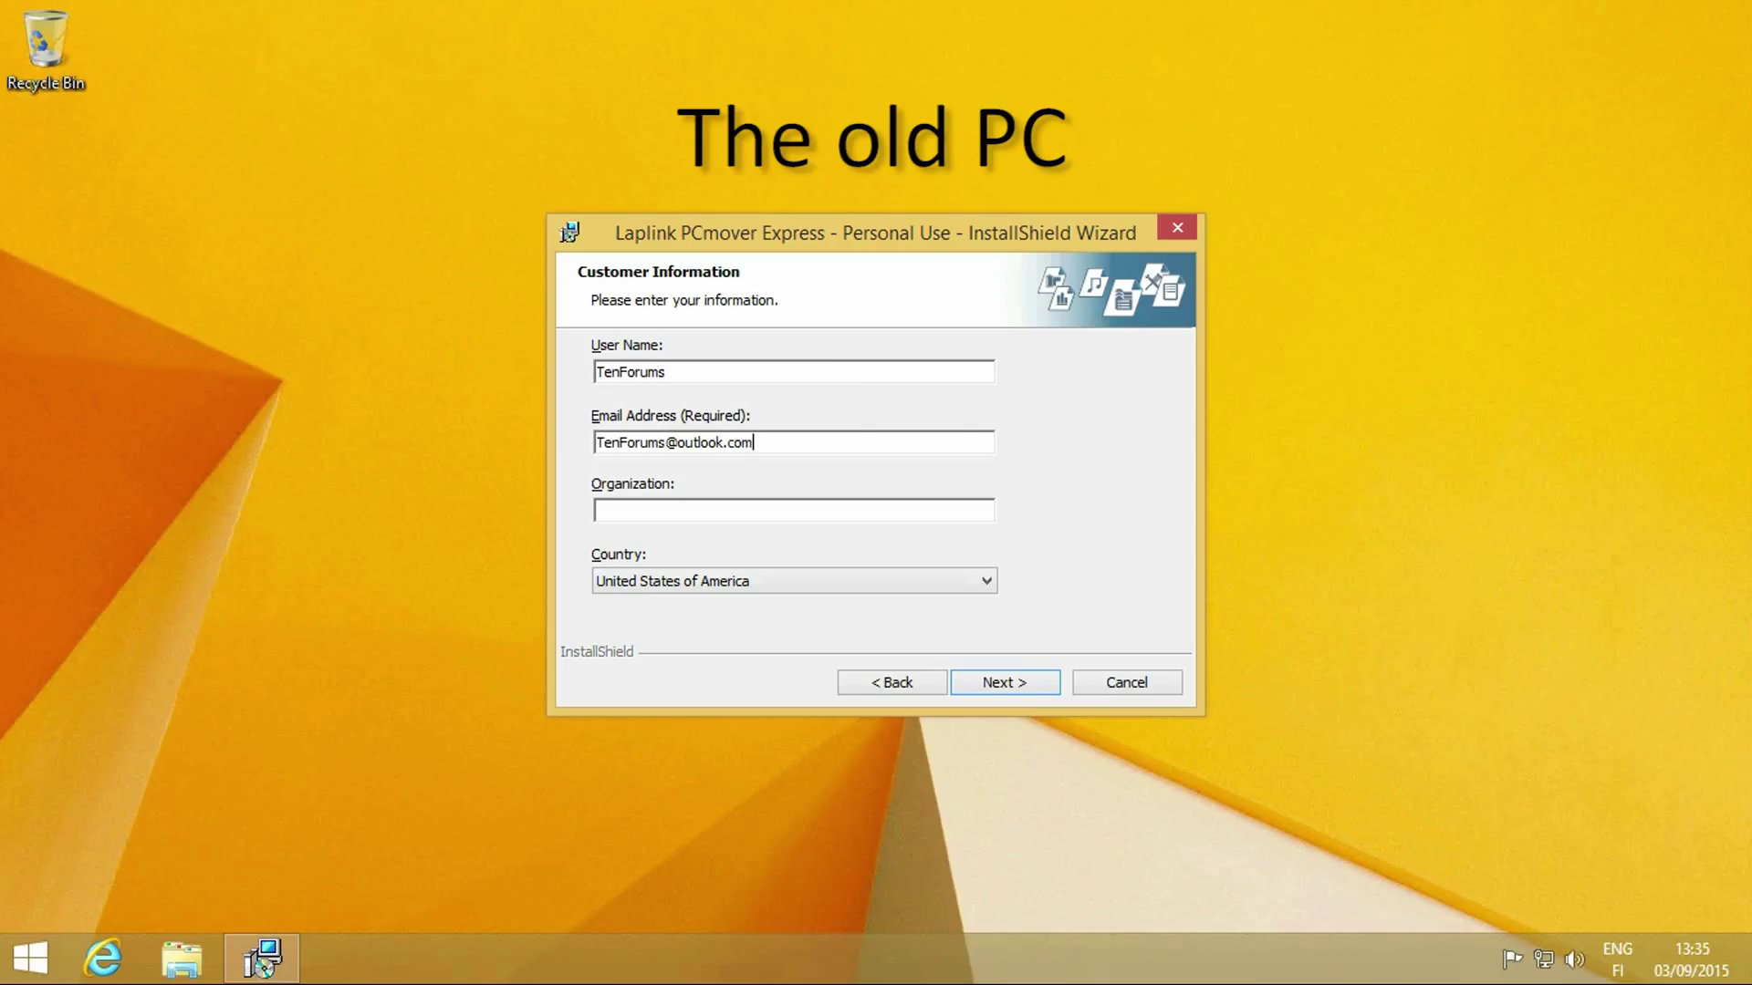
Enter the user details, keep the default install folder, and start installing.
{"action": "left_click", "coordinate": [1004, 682]}
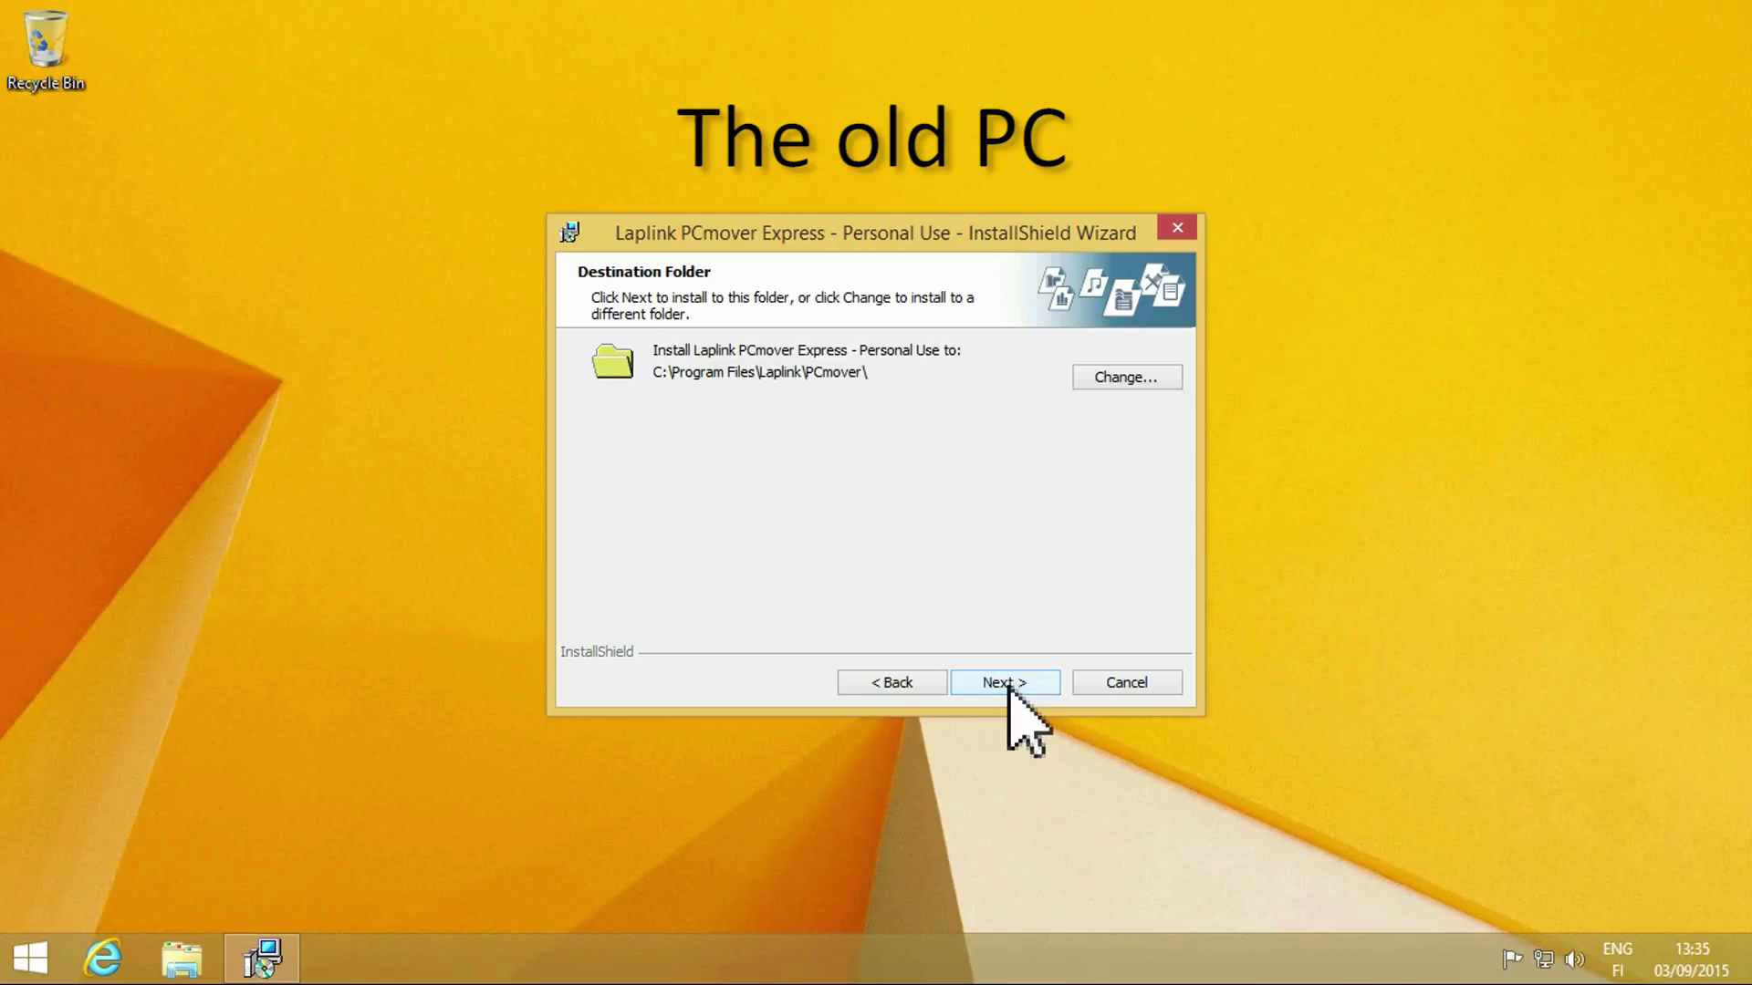
{"action": "left_click", "coordinate": [1005, 684]}
{"action": "left_click", "coordinate": [1006, 683]}
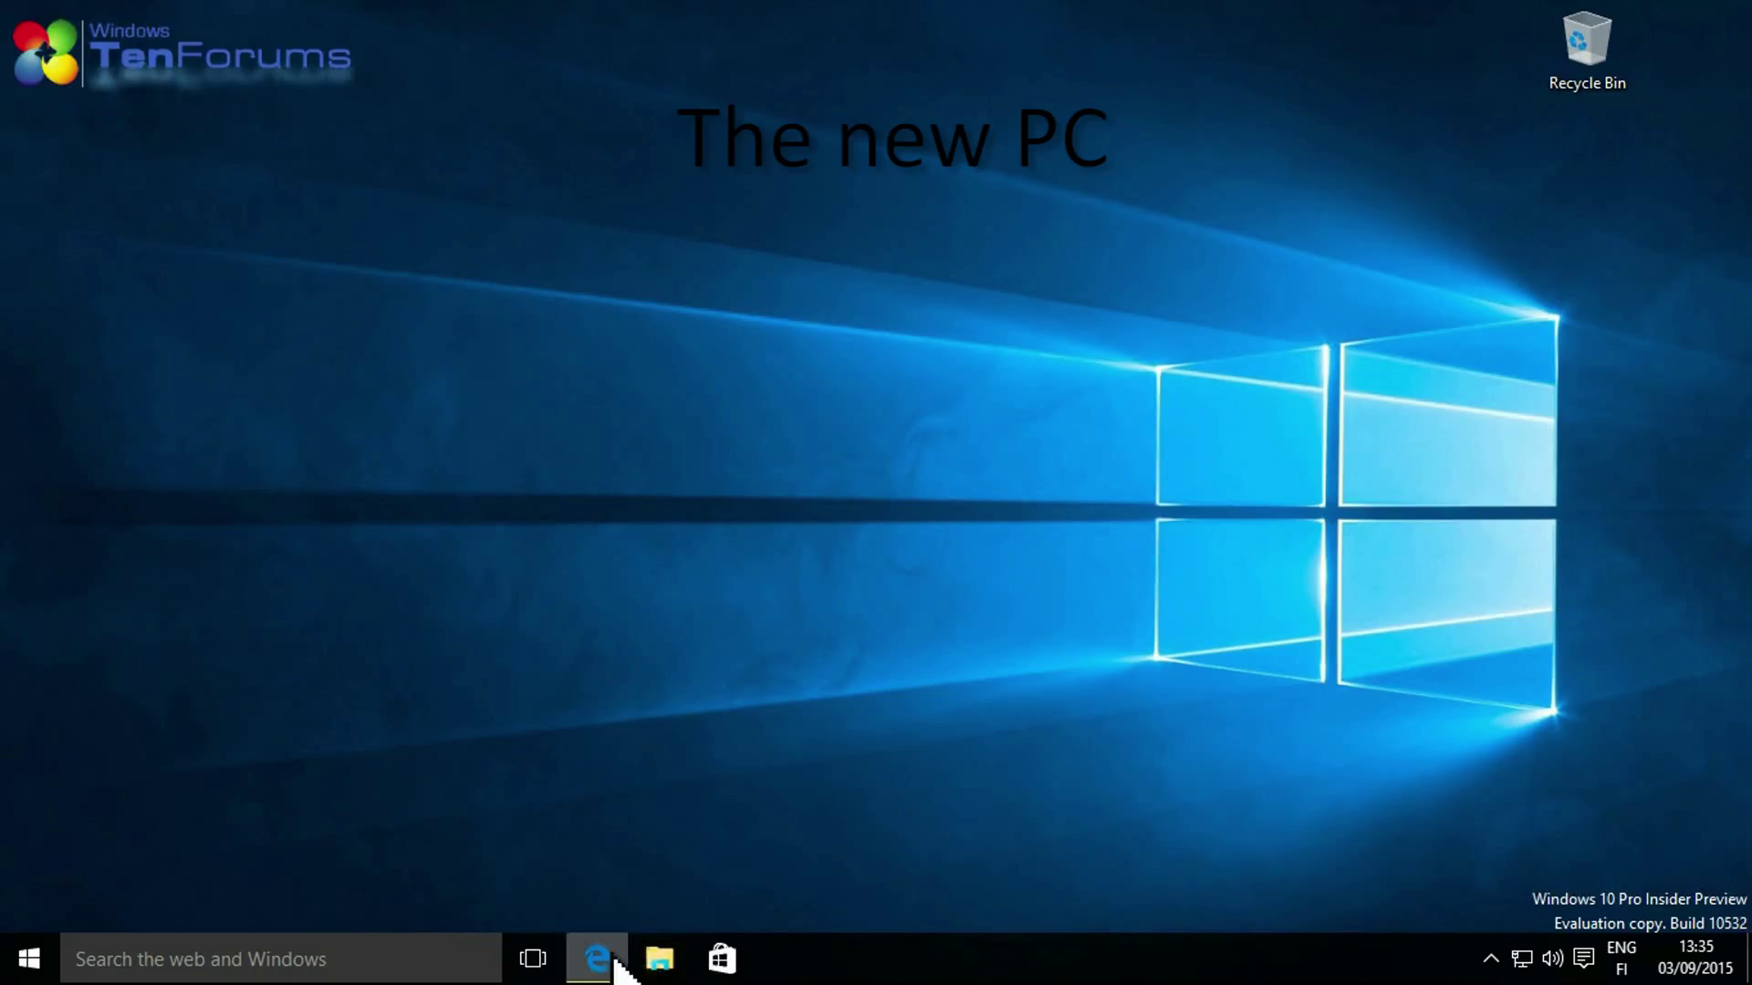
On the new PC, download and run PCmover Express from Edge, then minimize Edge.
{"action": "left_click", "coordinate": [597, 956]}
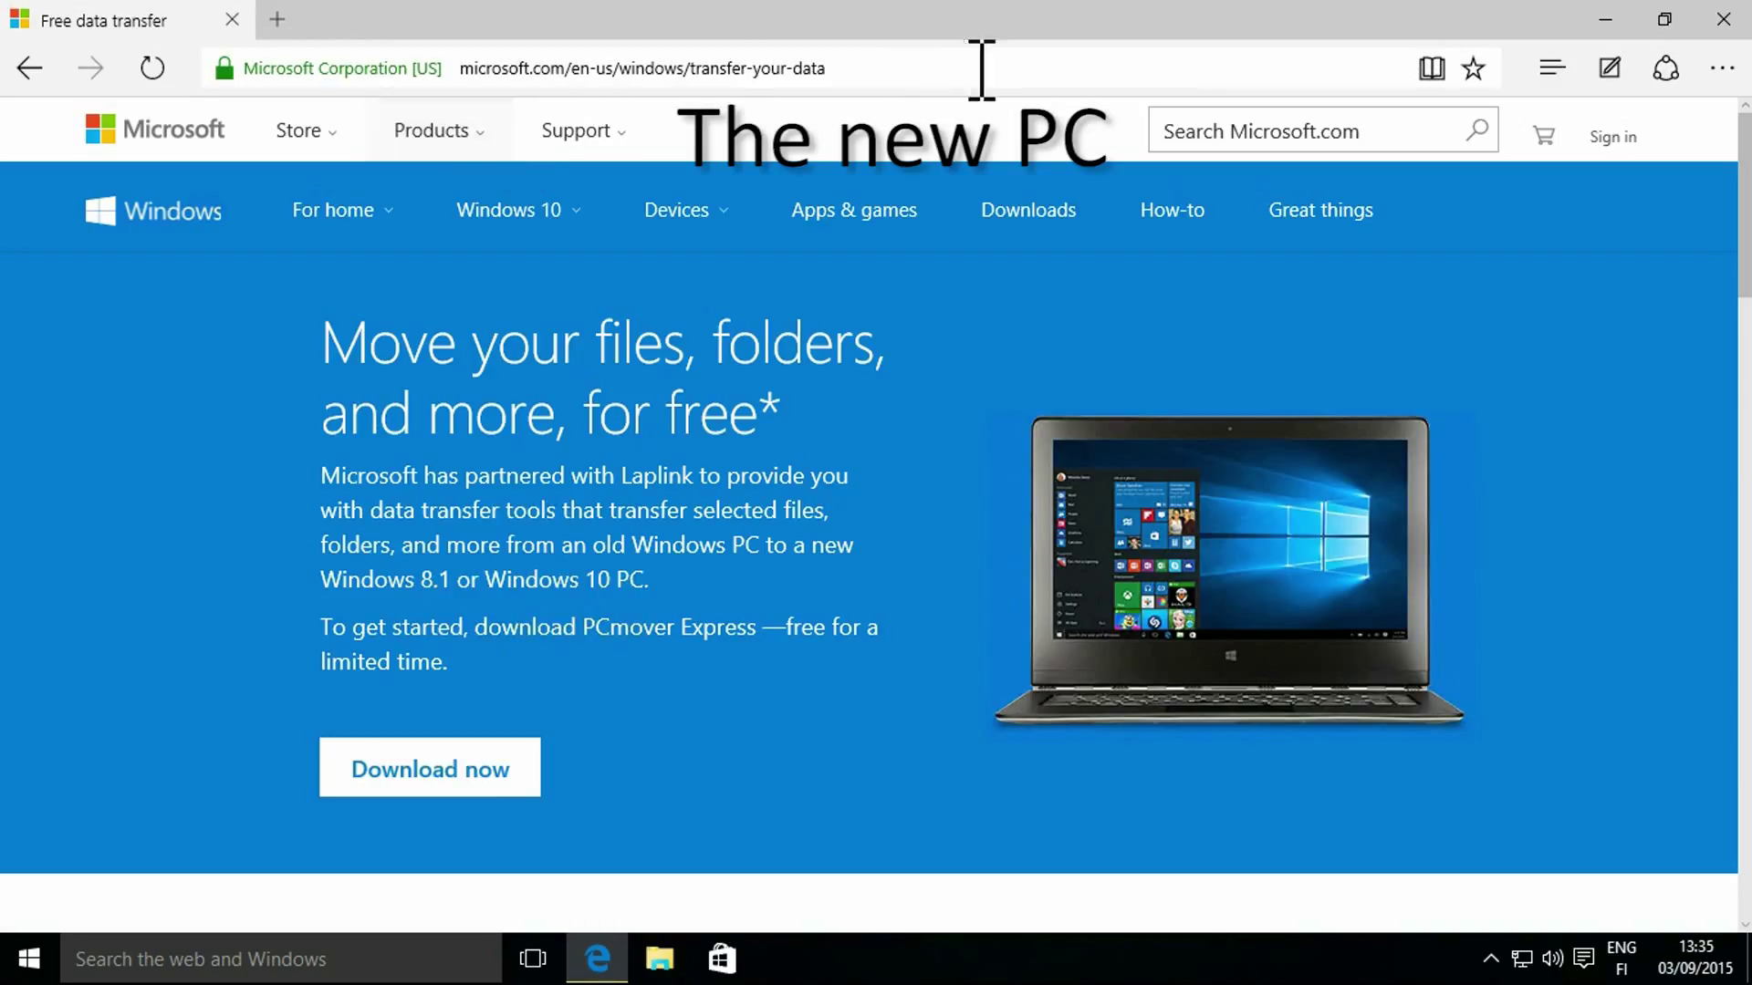
{"action": "left_click", "coordinate": [415, 767]}
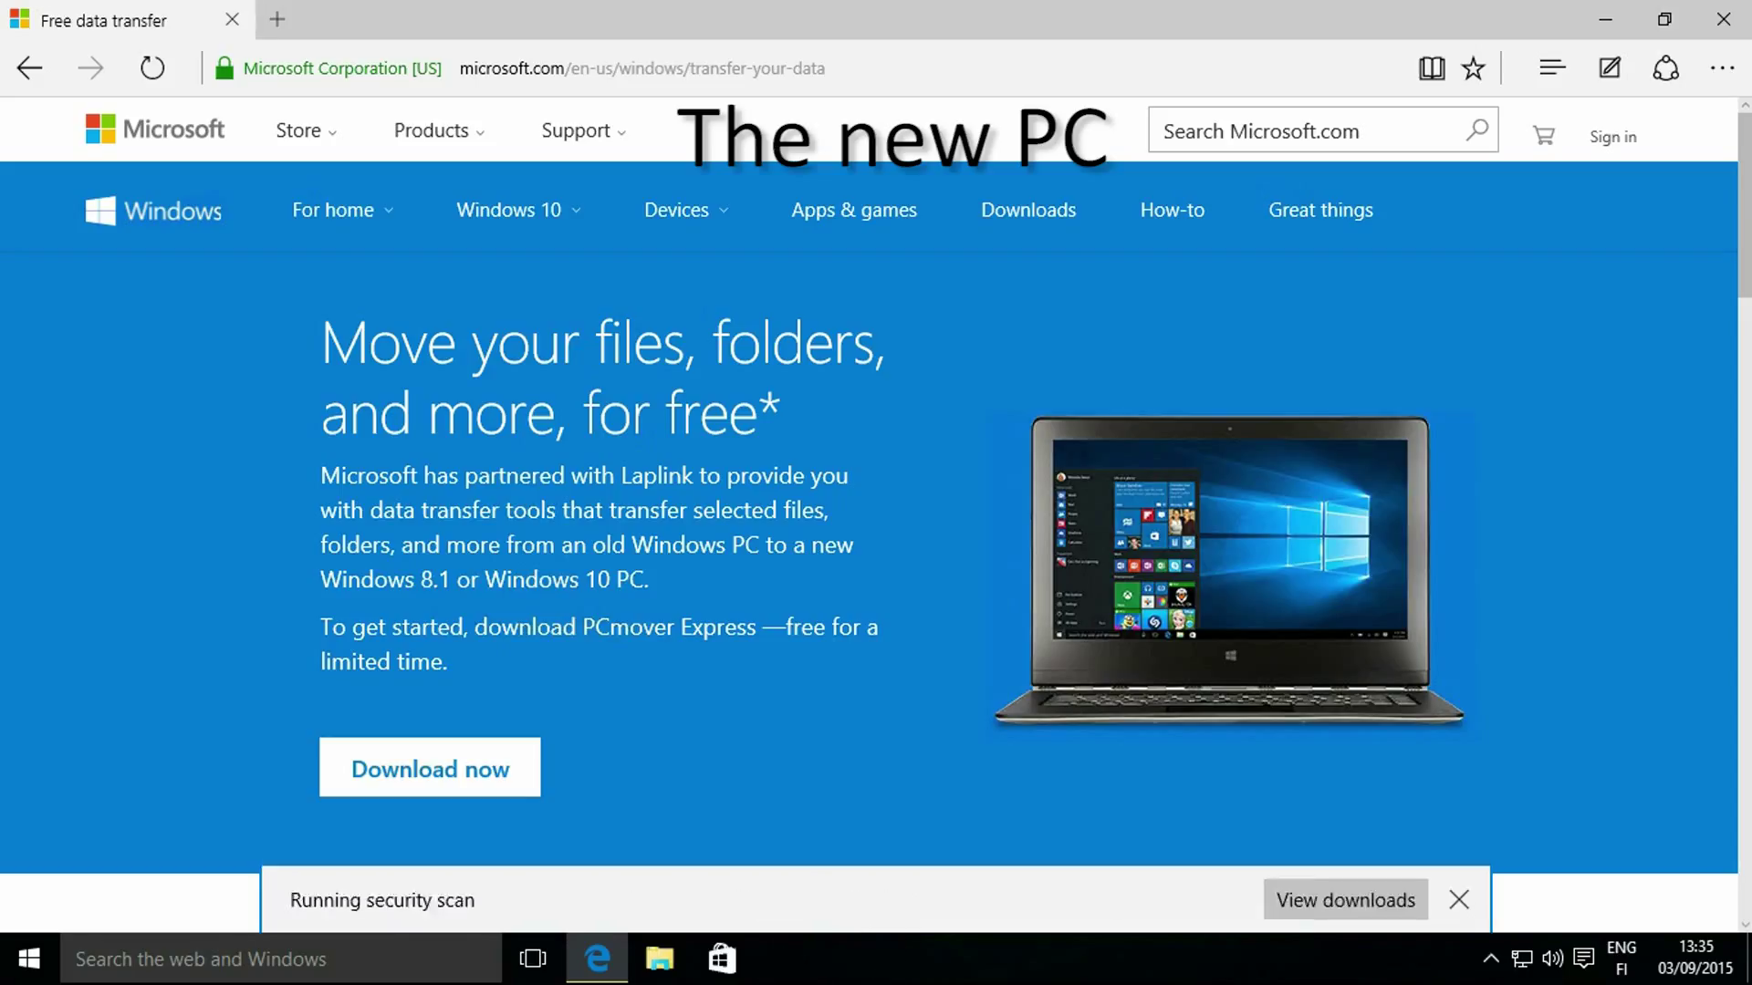
{"action": "left_click", "coordinate": [1138, 916]}
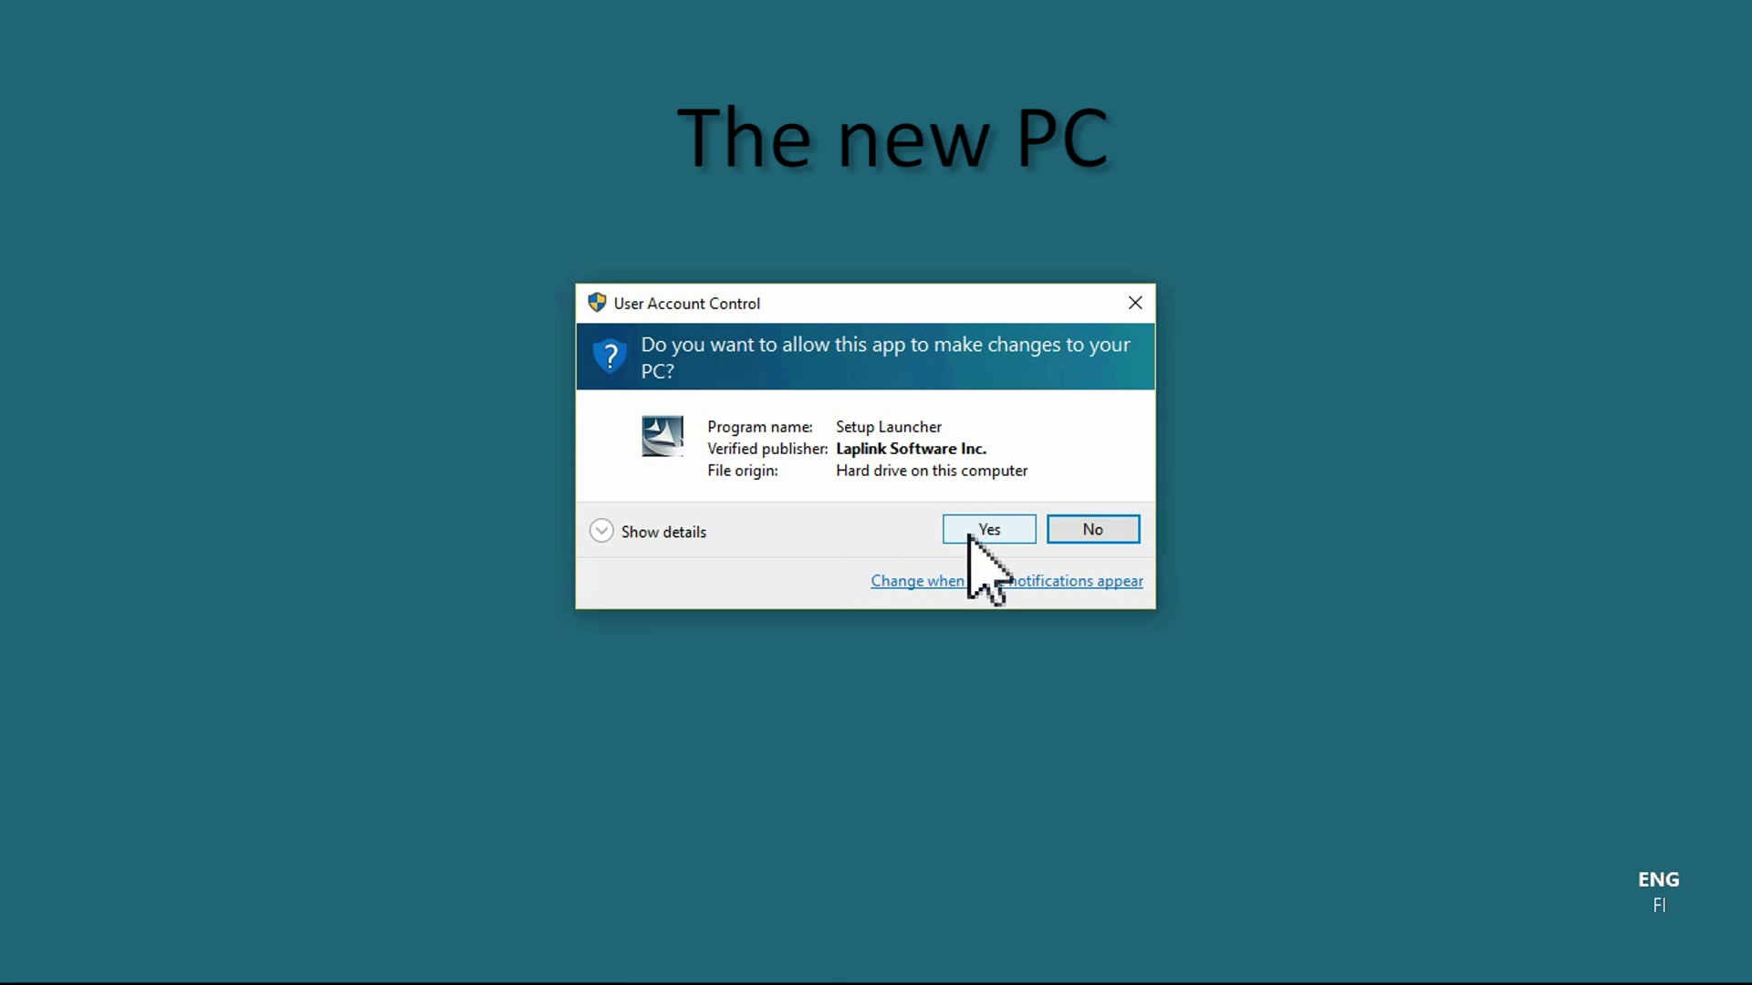
{"action": "left_click", "coordinate": [965, 529]}
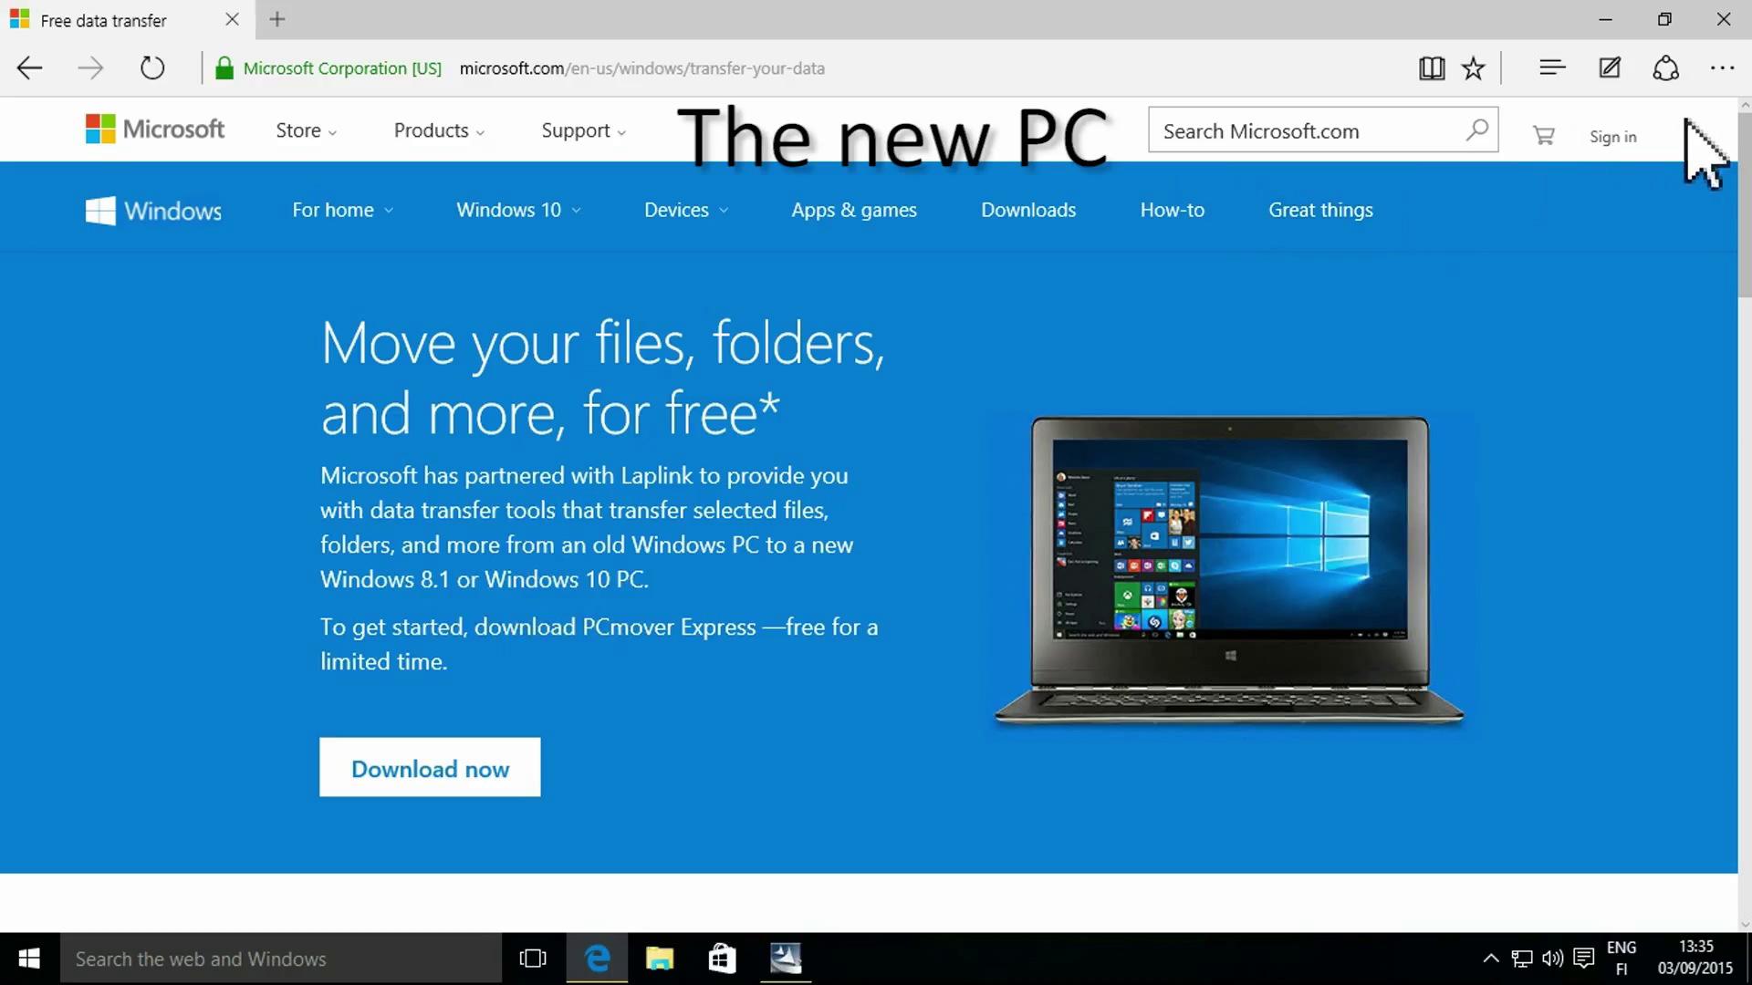
{"action": "left_click", "coordinate": [1608, 20]}
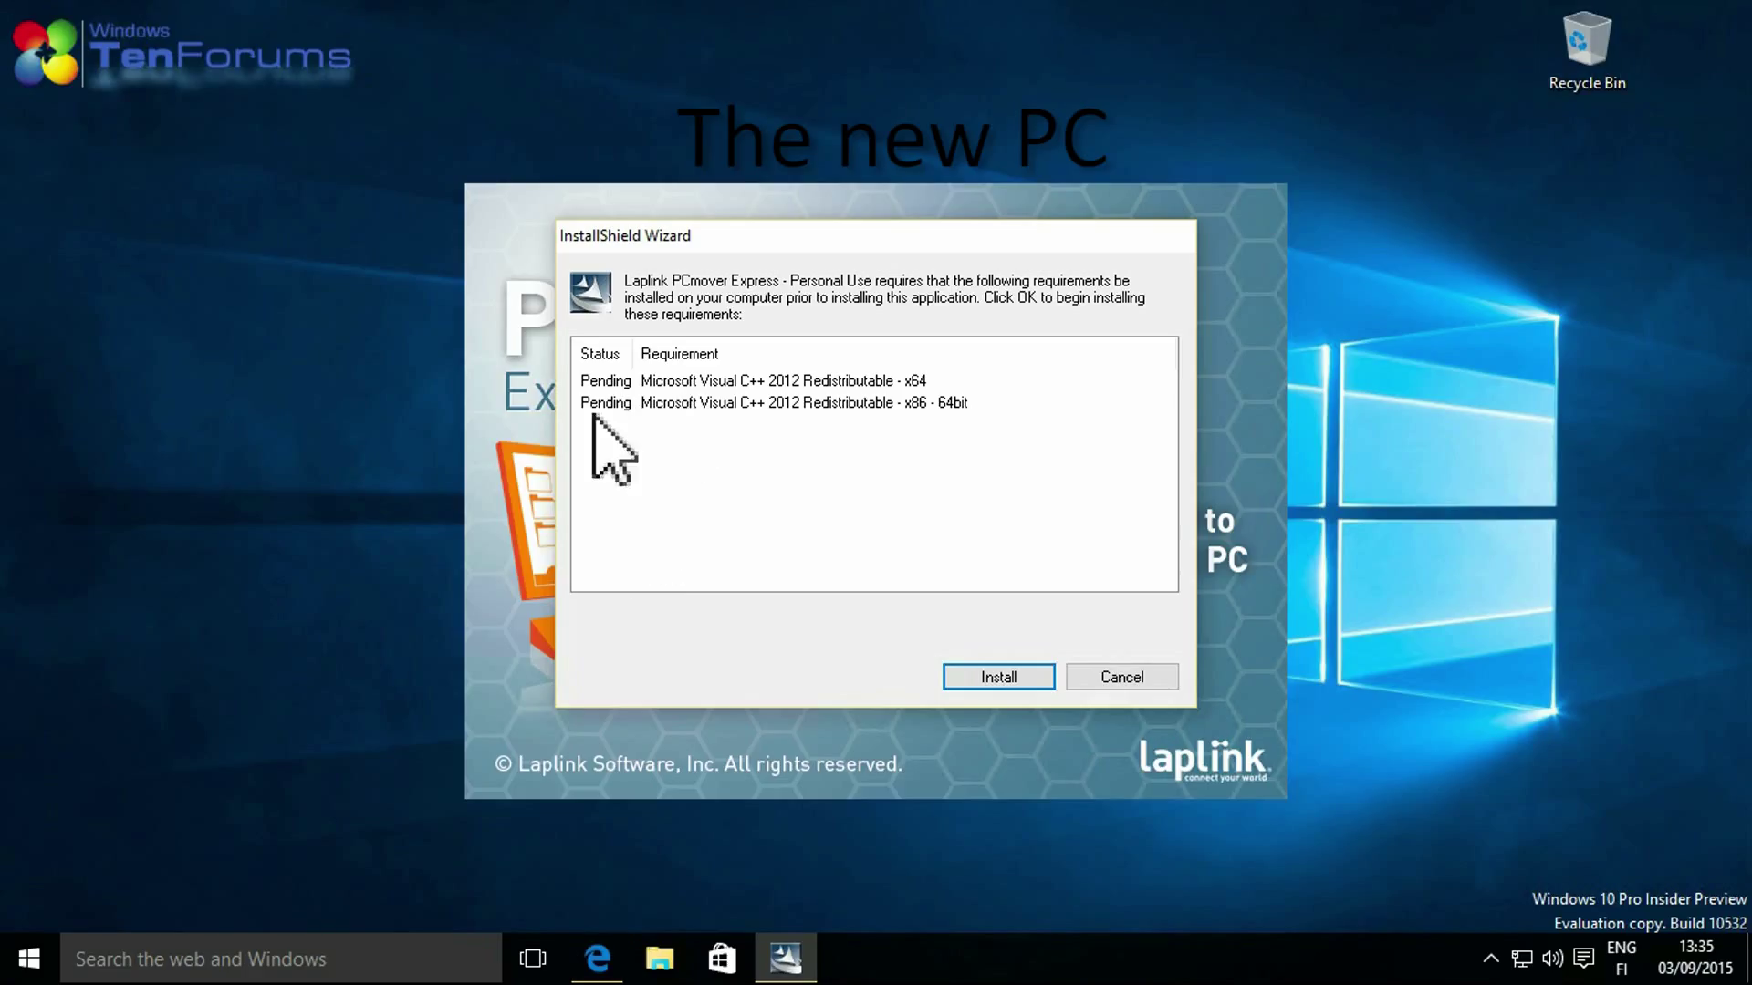
Install the Visual C++ 2012 prerequisites on the new PC and finish setup on the old PC.
{"action": "left_click_drag", "start_coordinate": [982, 403], "coordinate": [774, 369]}
{"action": "left_click", "coordinate": [999, 680]}
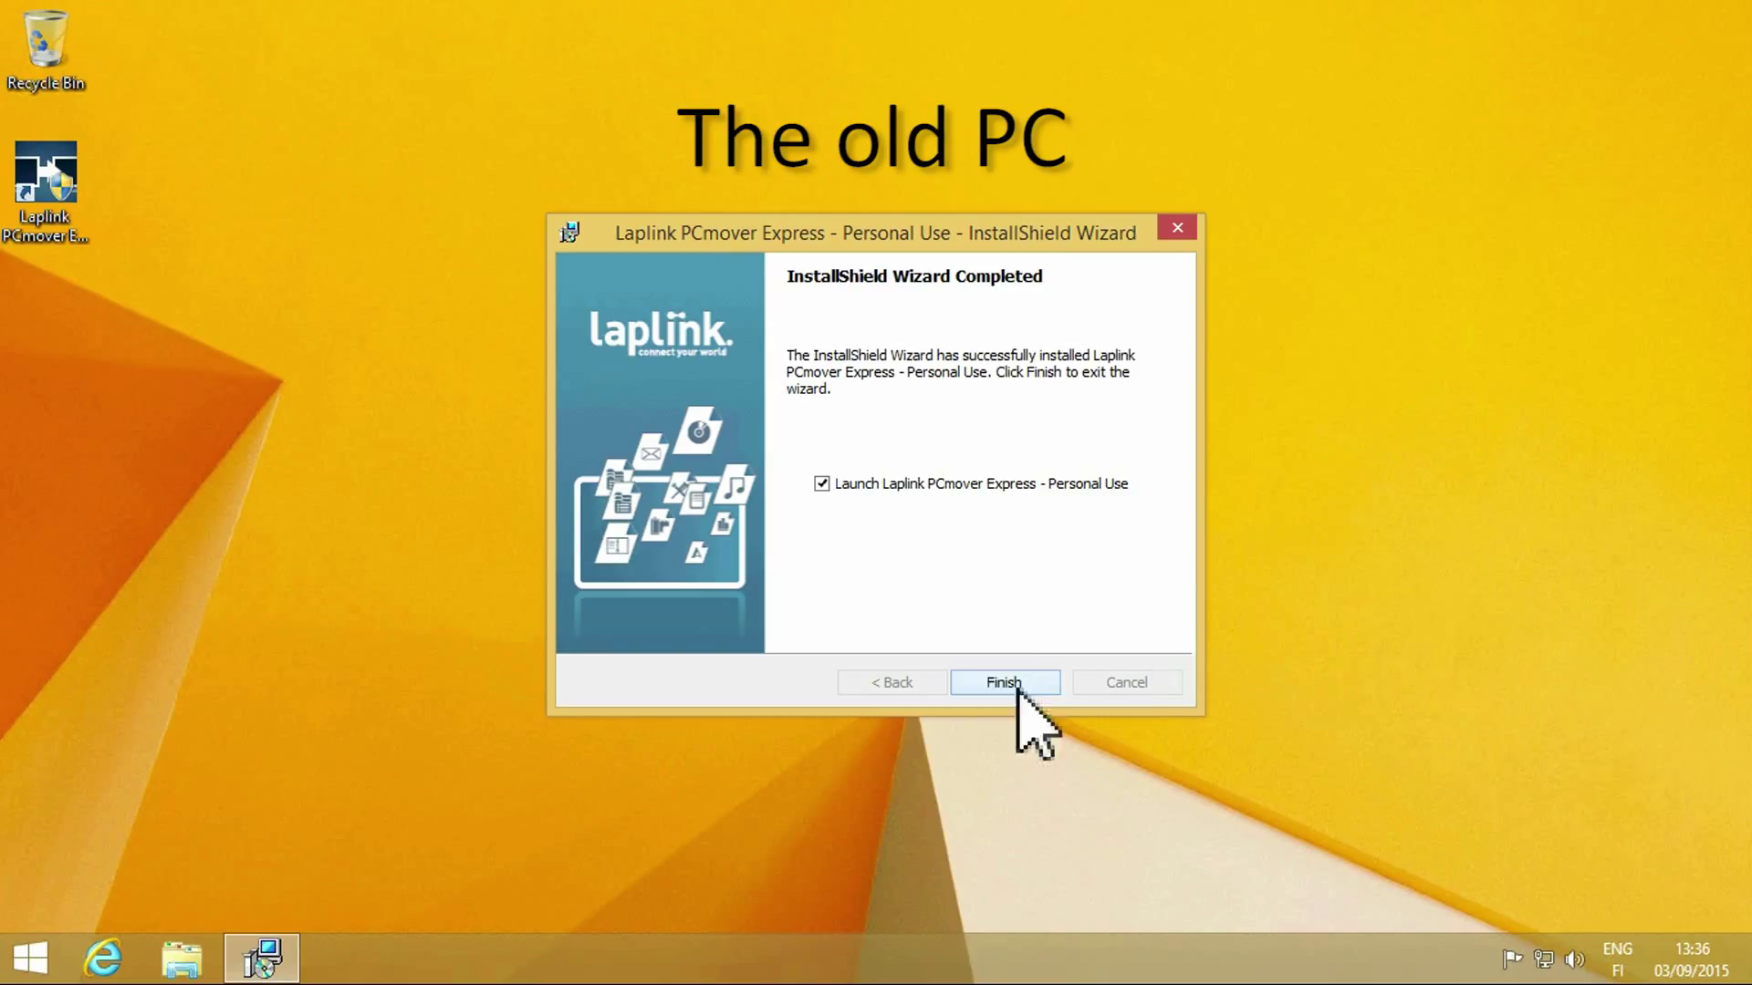
{"action": "left_click", "coordinate": [1015, 685]}
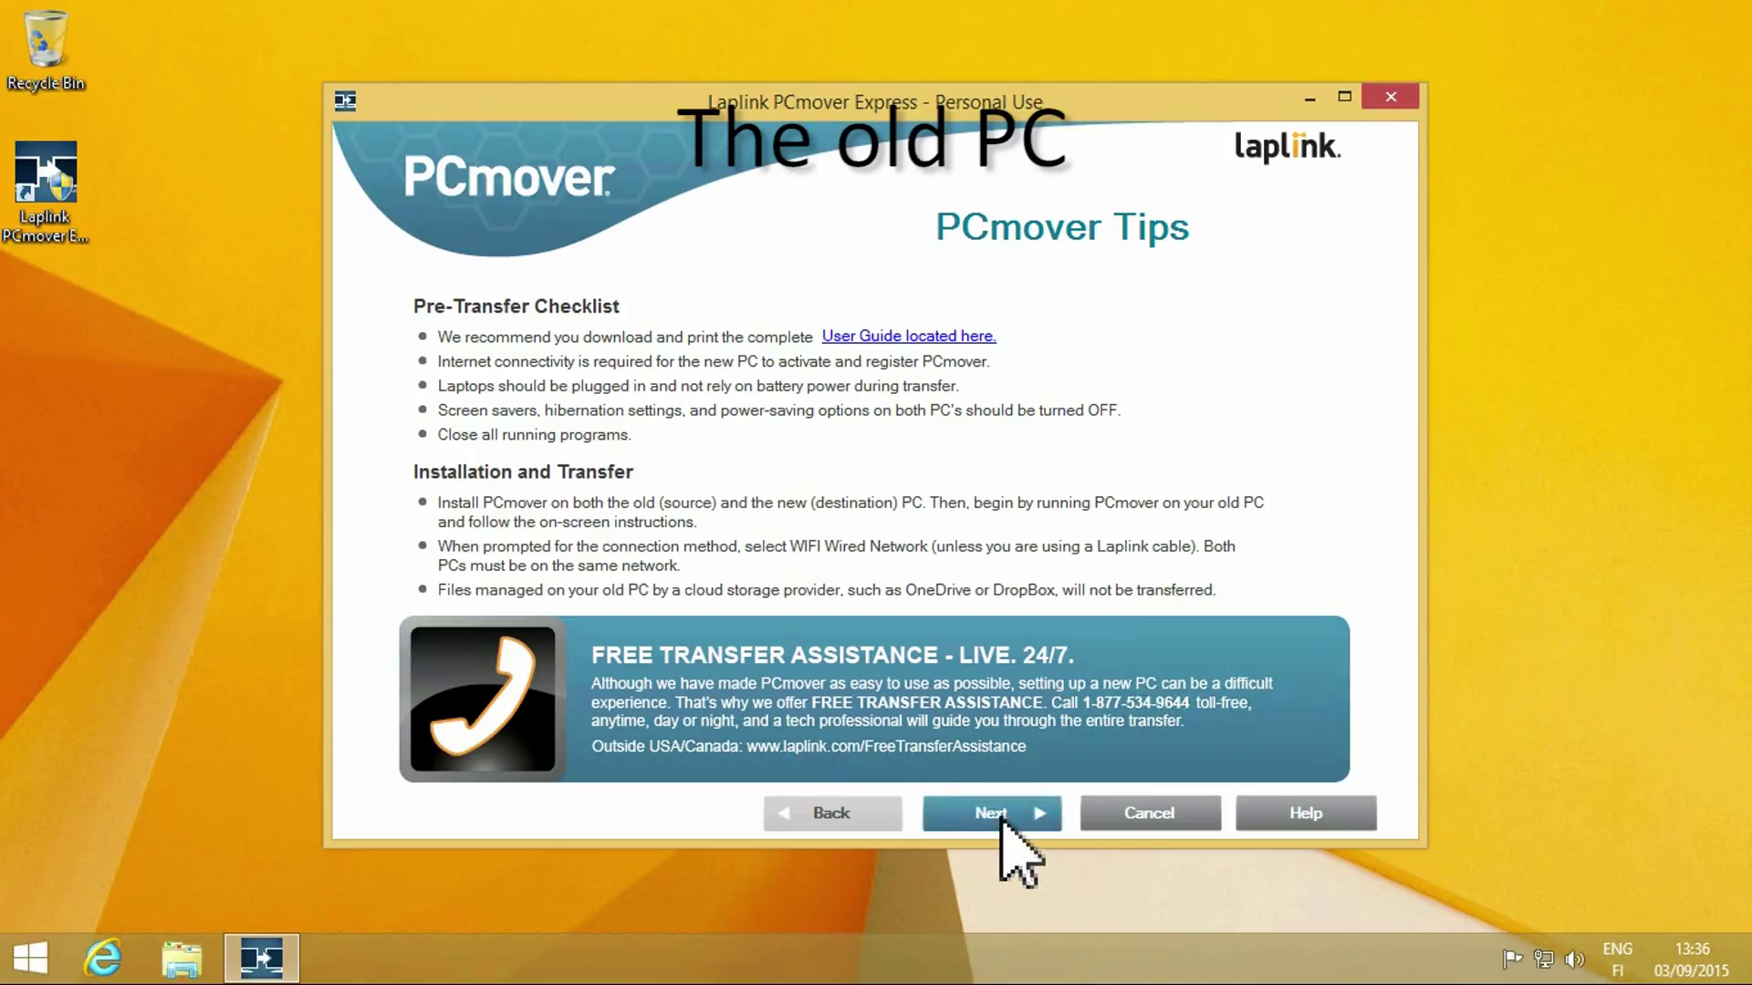
Mark this computer as the Old PC and choose WiFi or Wired Network as the connection.
{"action": "left_click", "coordinate": [1000, 814]}
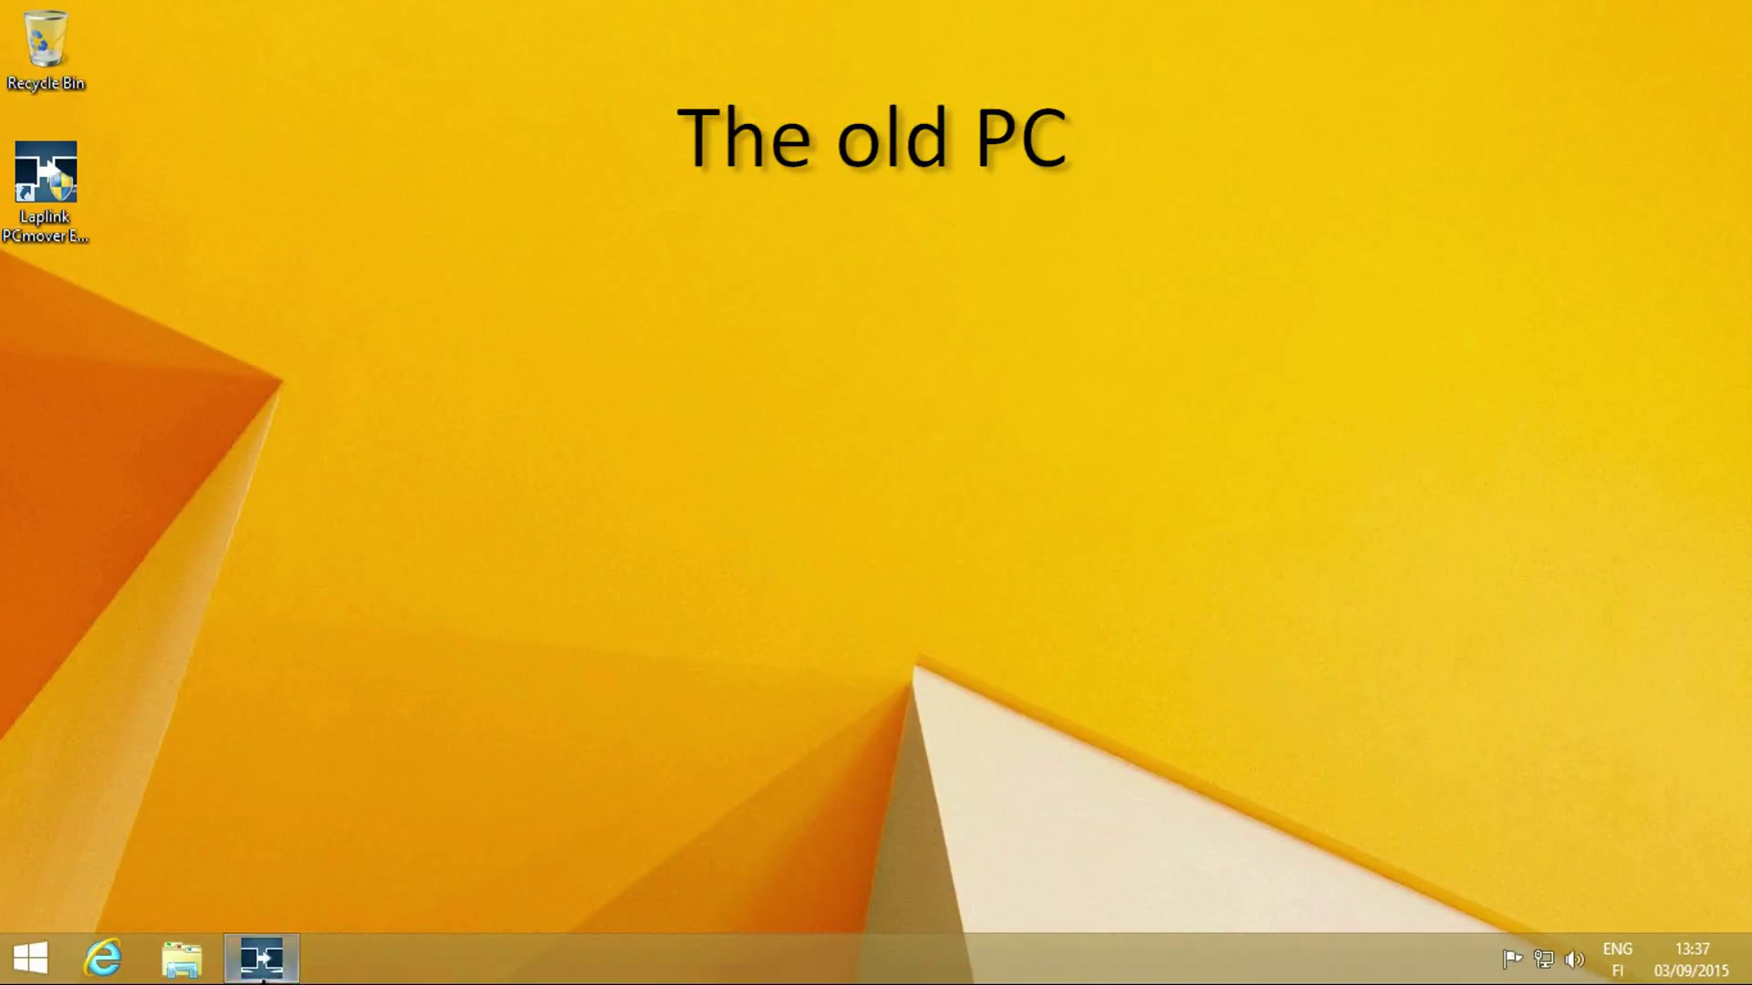
{"action": "left_click", "coordinate": [264, 969]}
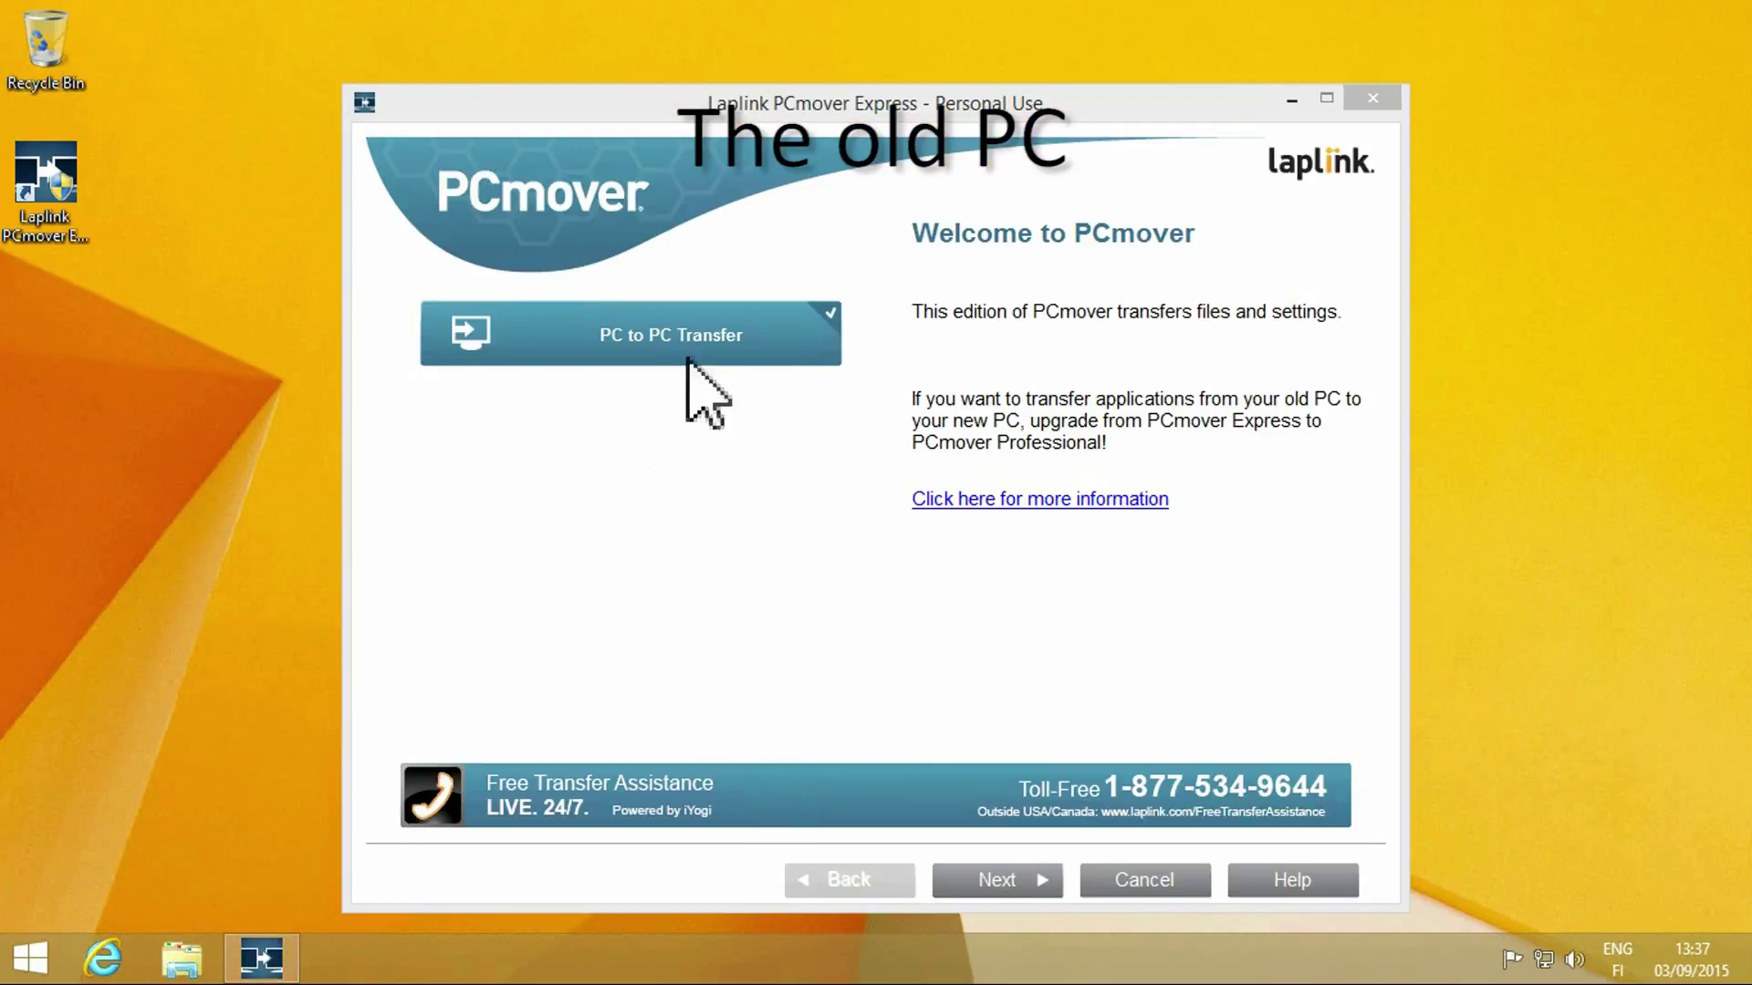
{"action": "left_click", "coordinate": [1004, 882]}
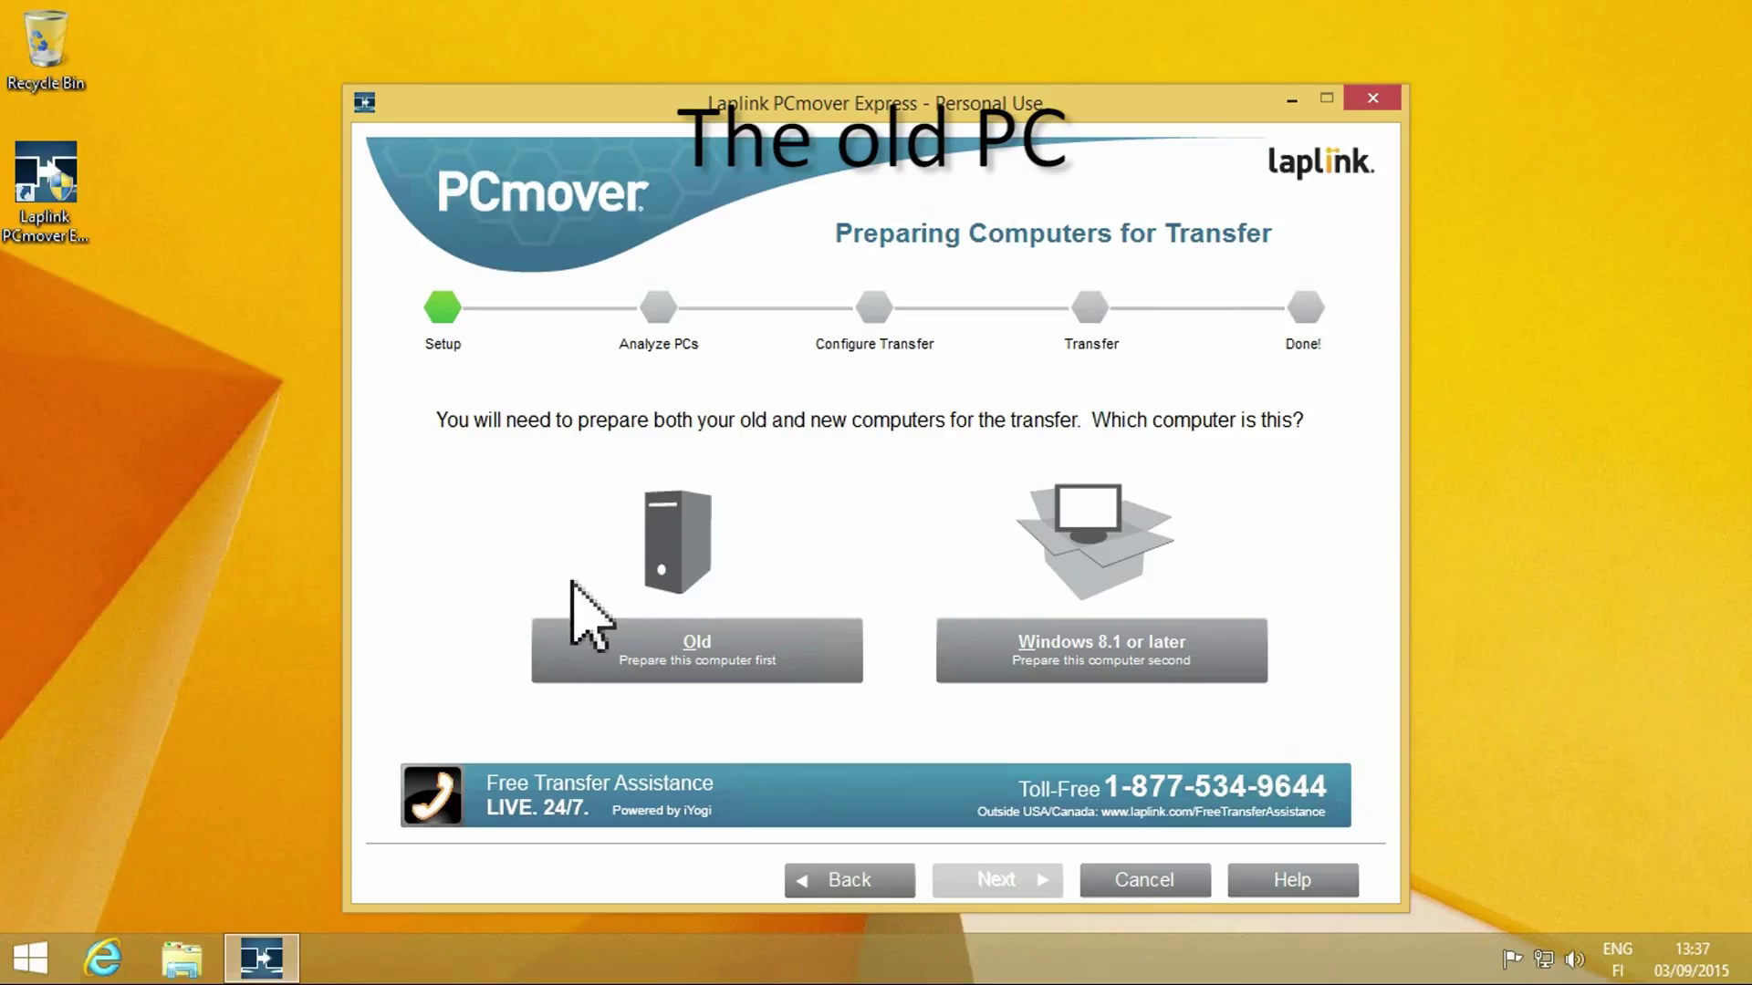
{"action": "left_click", "coordinate": [633, 656]}
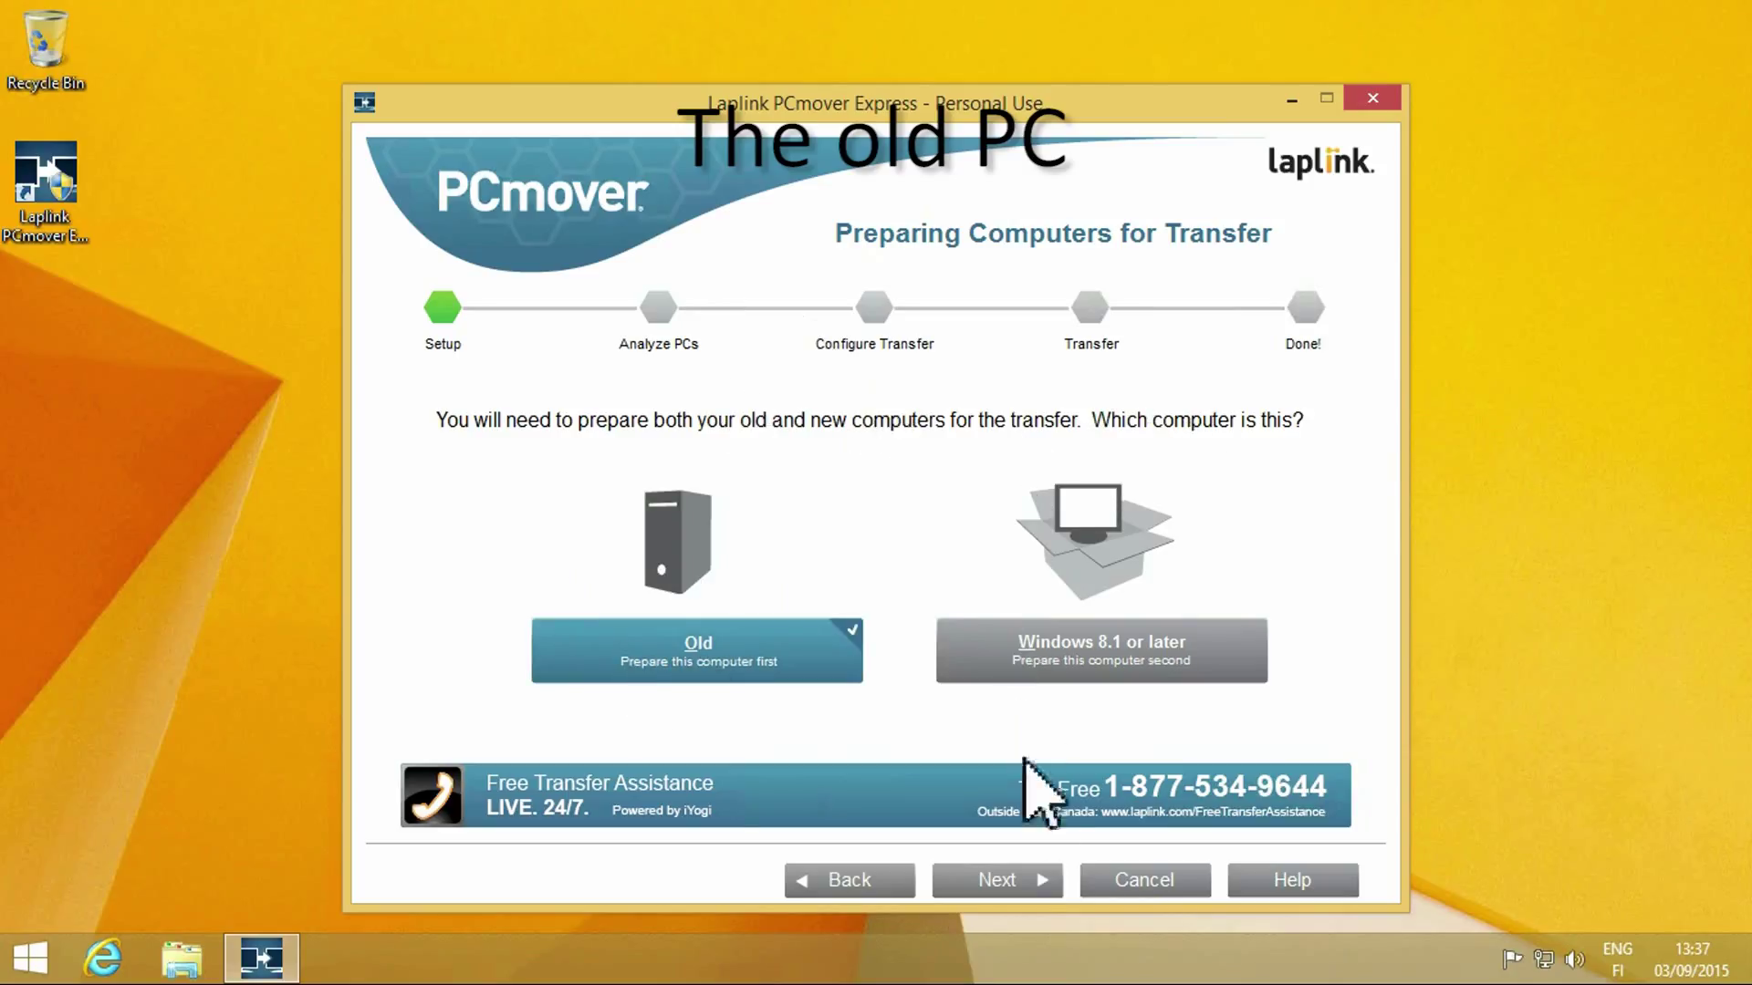
{"action": "left_click", "coordinate": [1010, 878]}
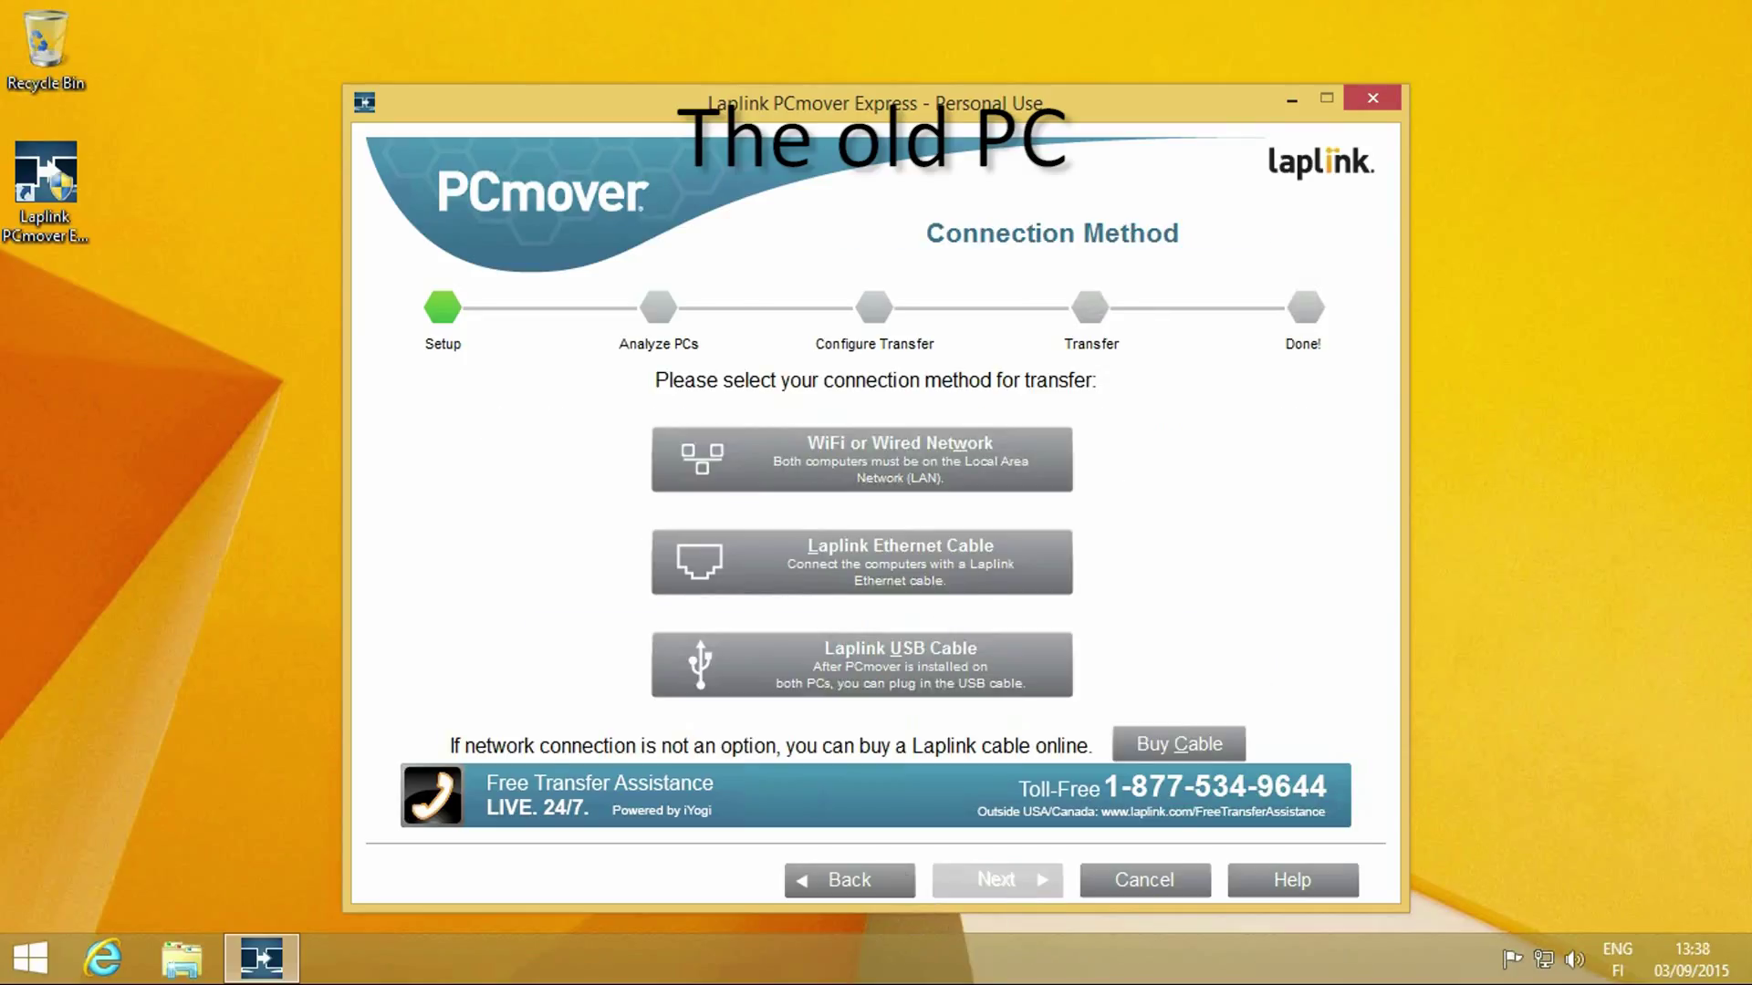
{"action": "left_click", "coordinate": [1003, 452]}
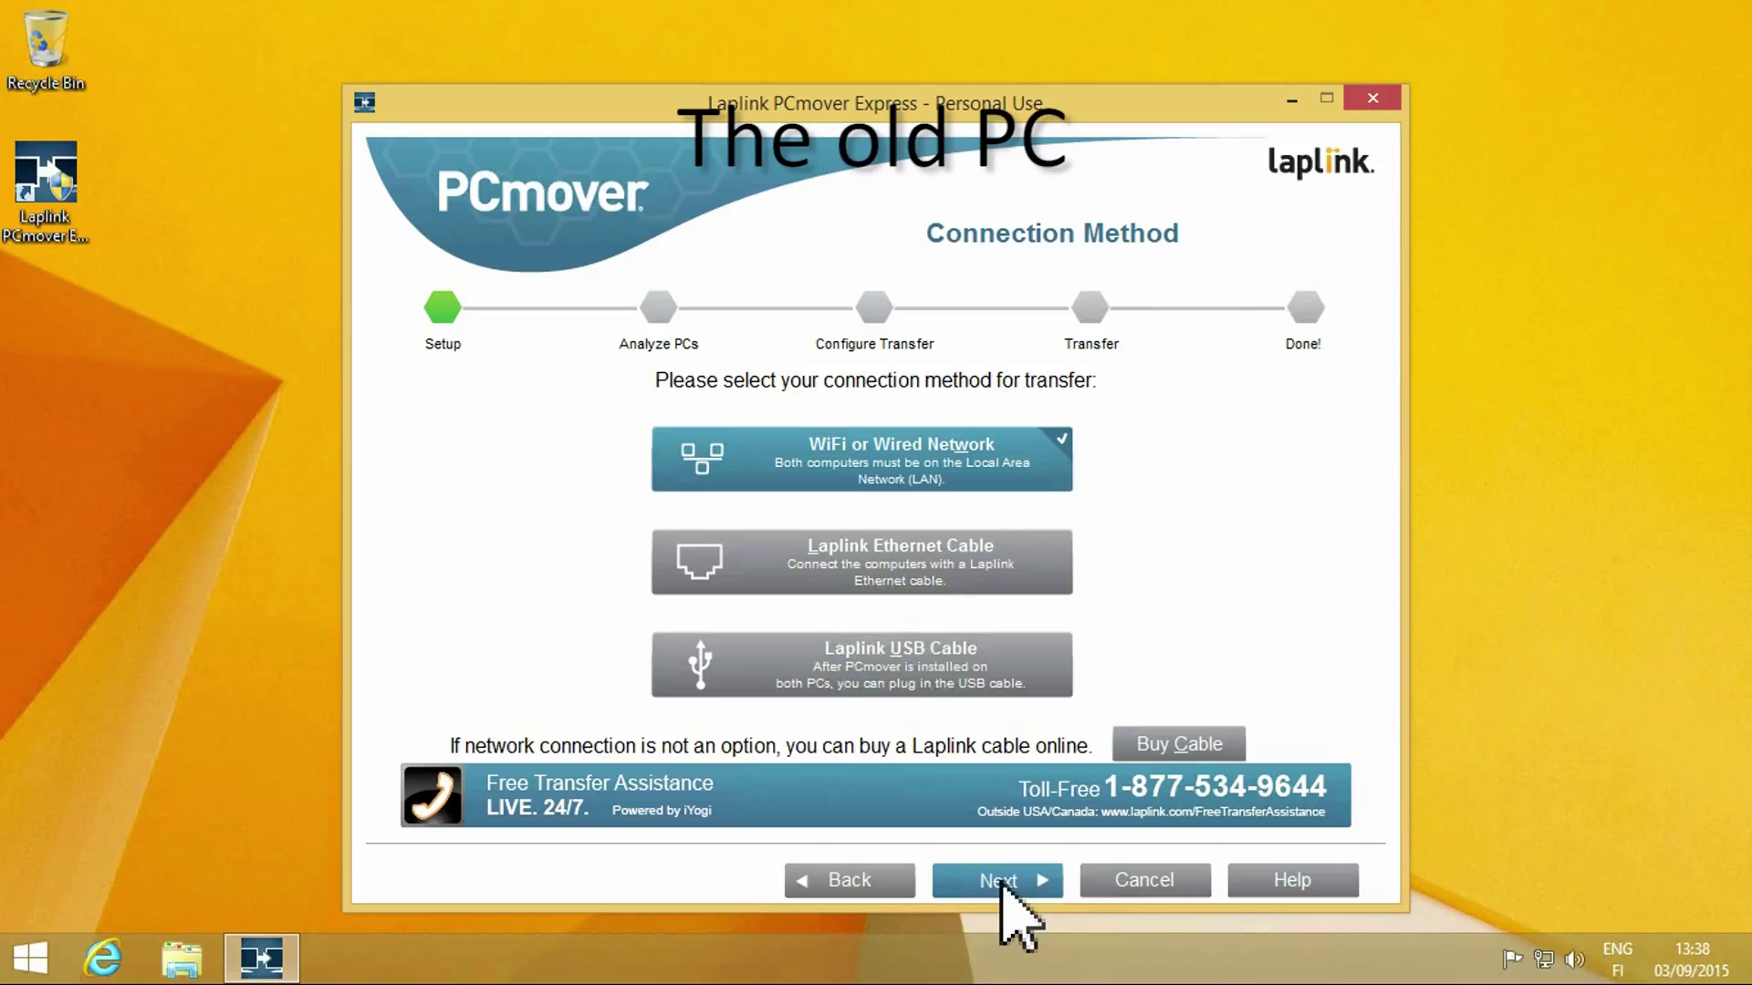
{"action": "left_click", "coordinate": [1002, 883]}
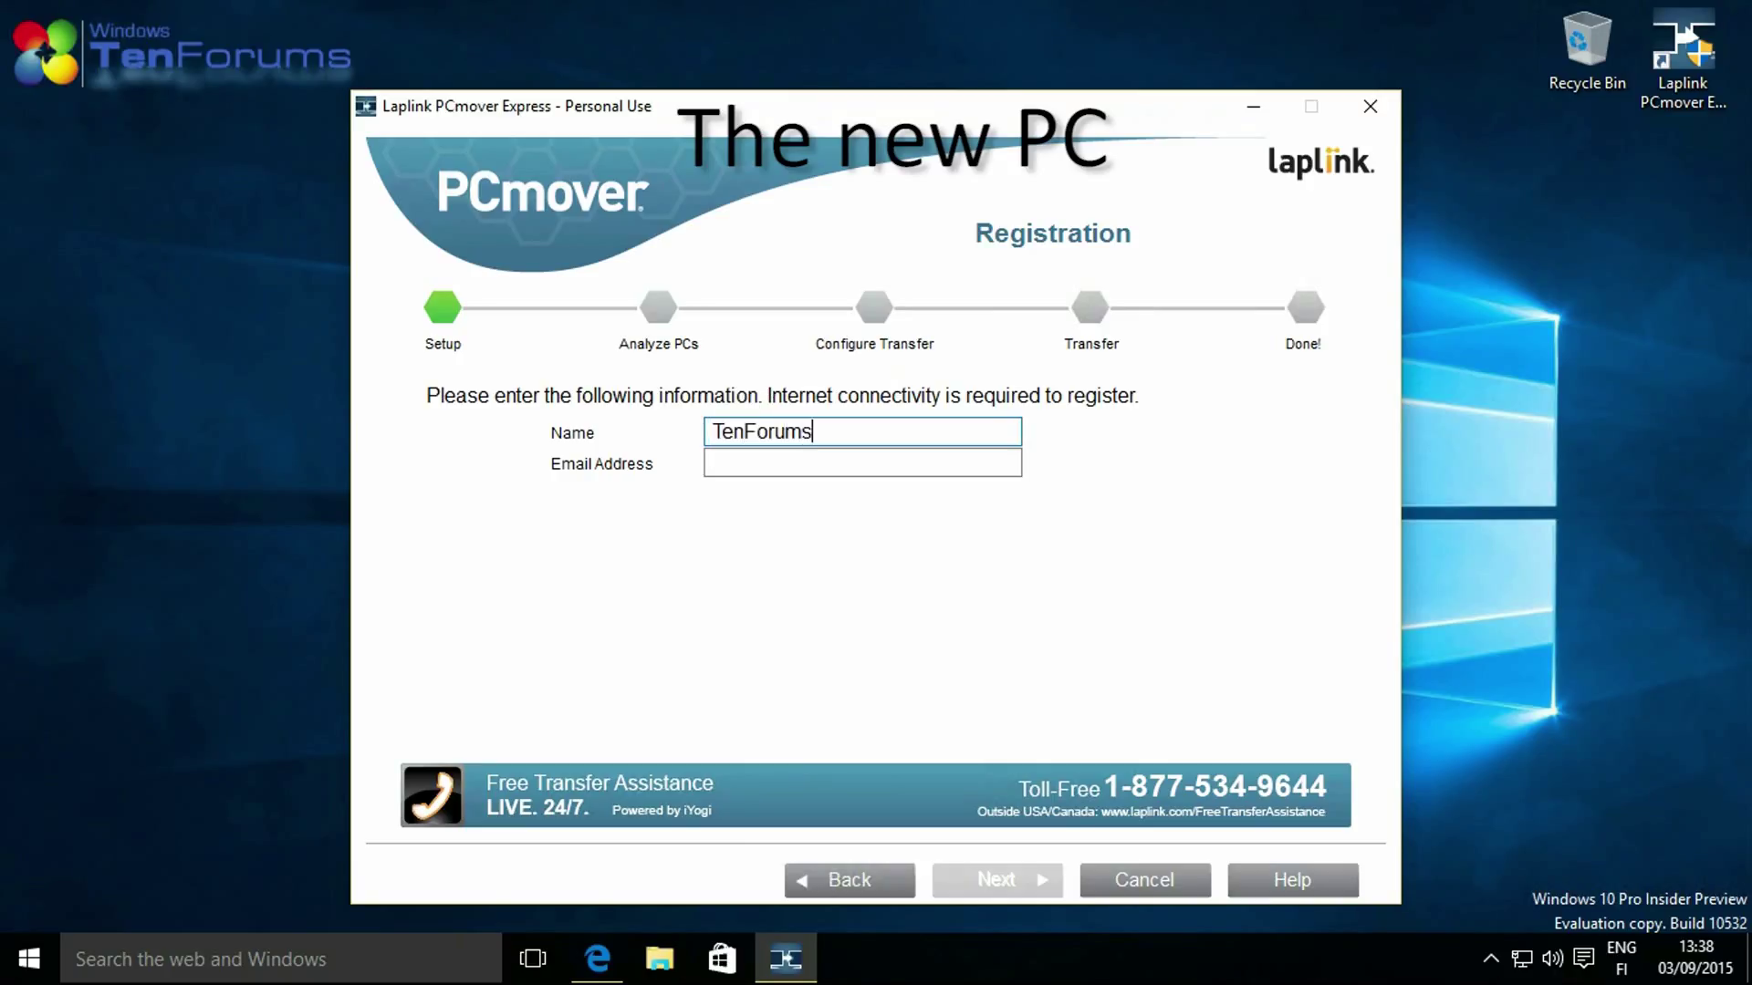
Register the new PC with the user's email address, correcting the typo.
{"action": "left_click", "coordinate": [862, 463]}
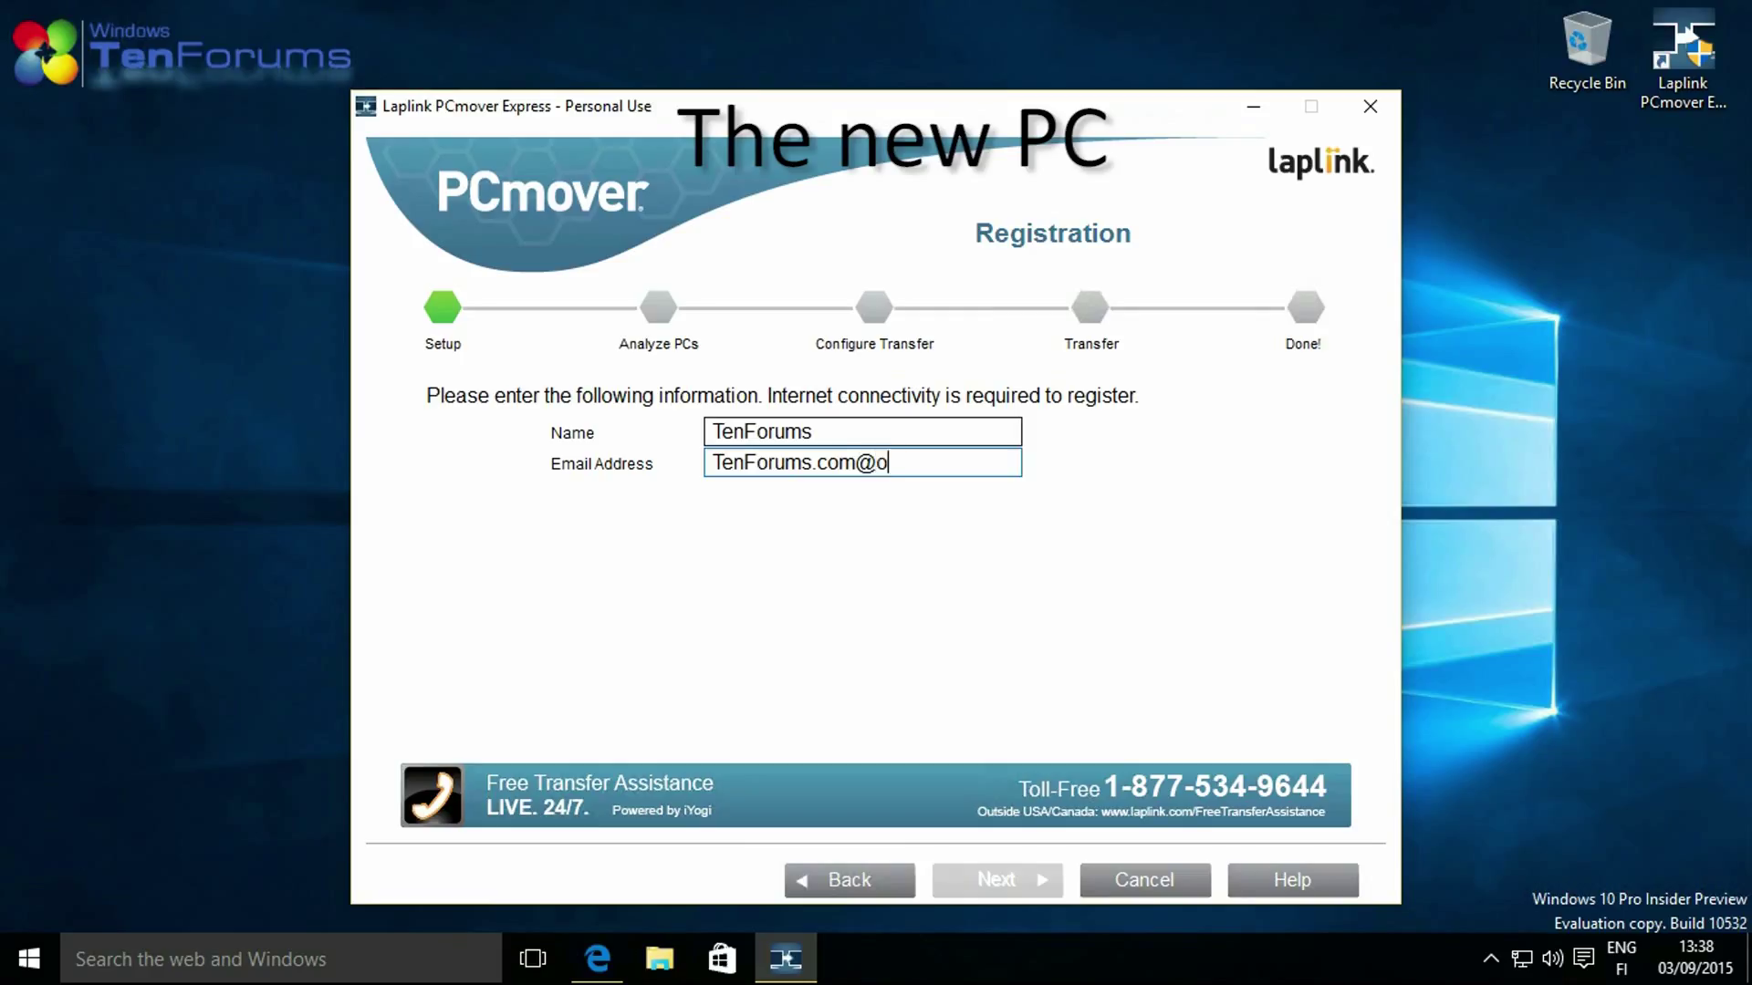
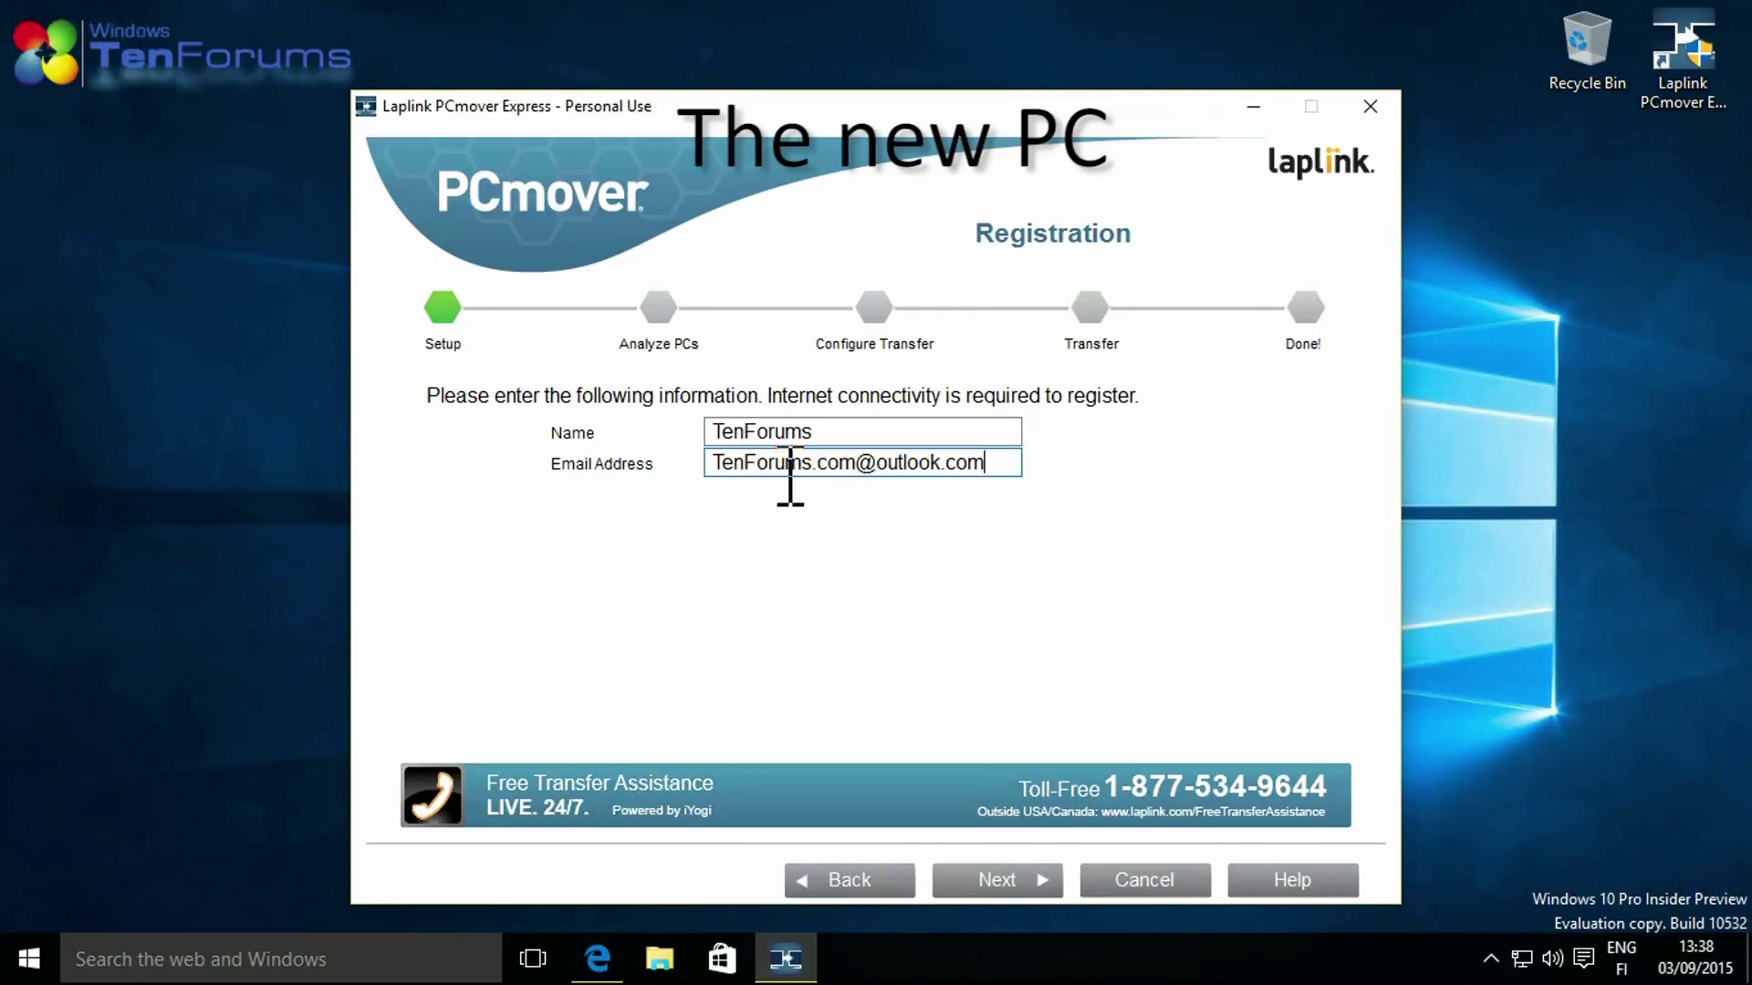
{"action": "left_click_drag", "start_coordinate": [821, 466], "coordinate": [859, 469]}
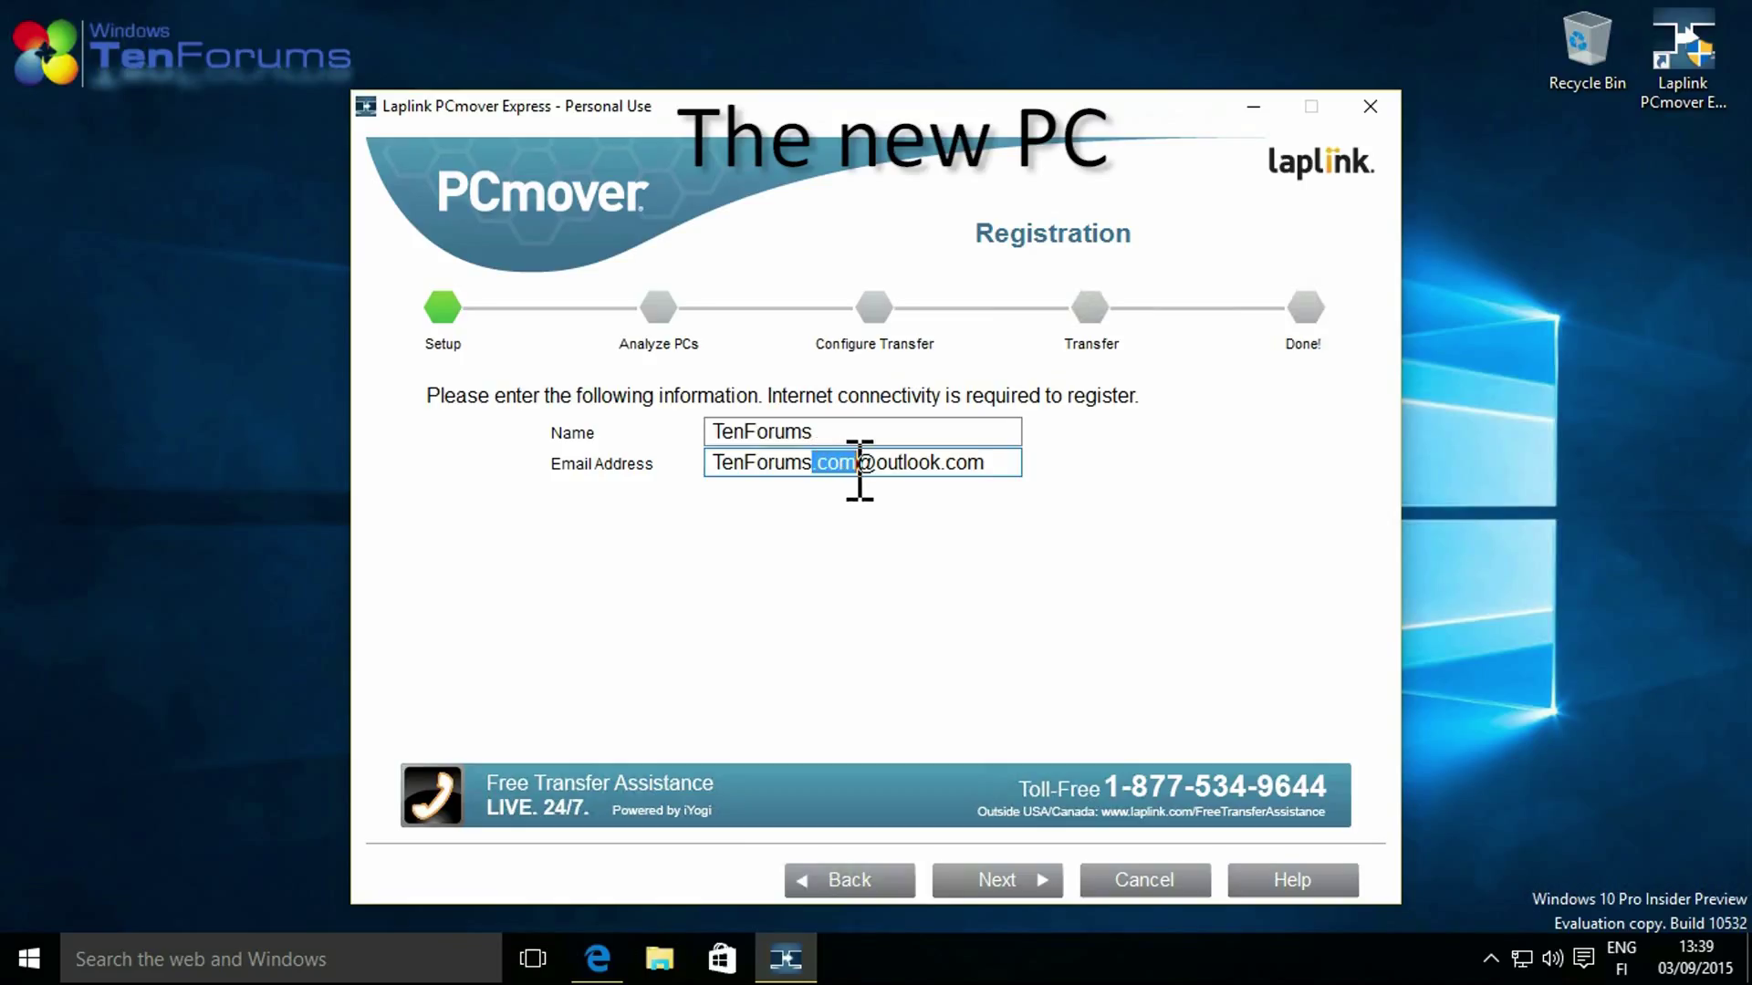
{"action": "key", "text": "Delete"}
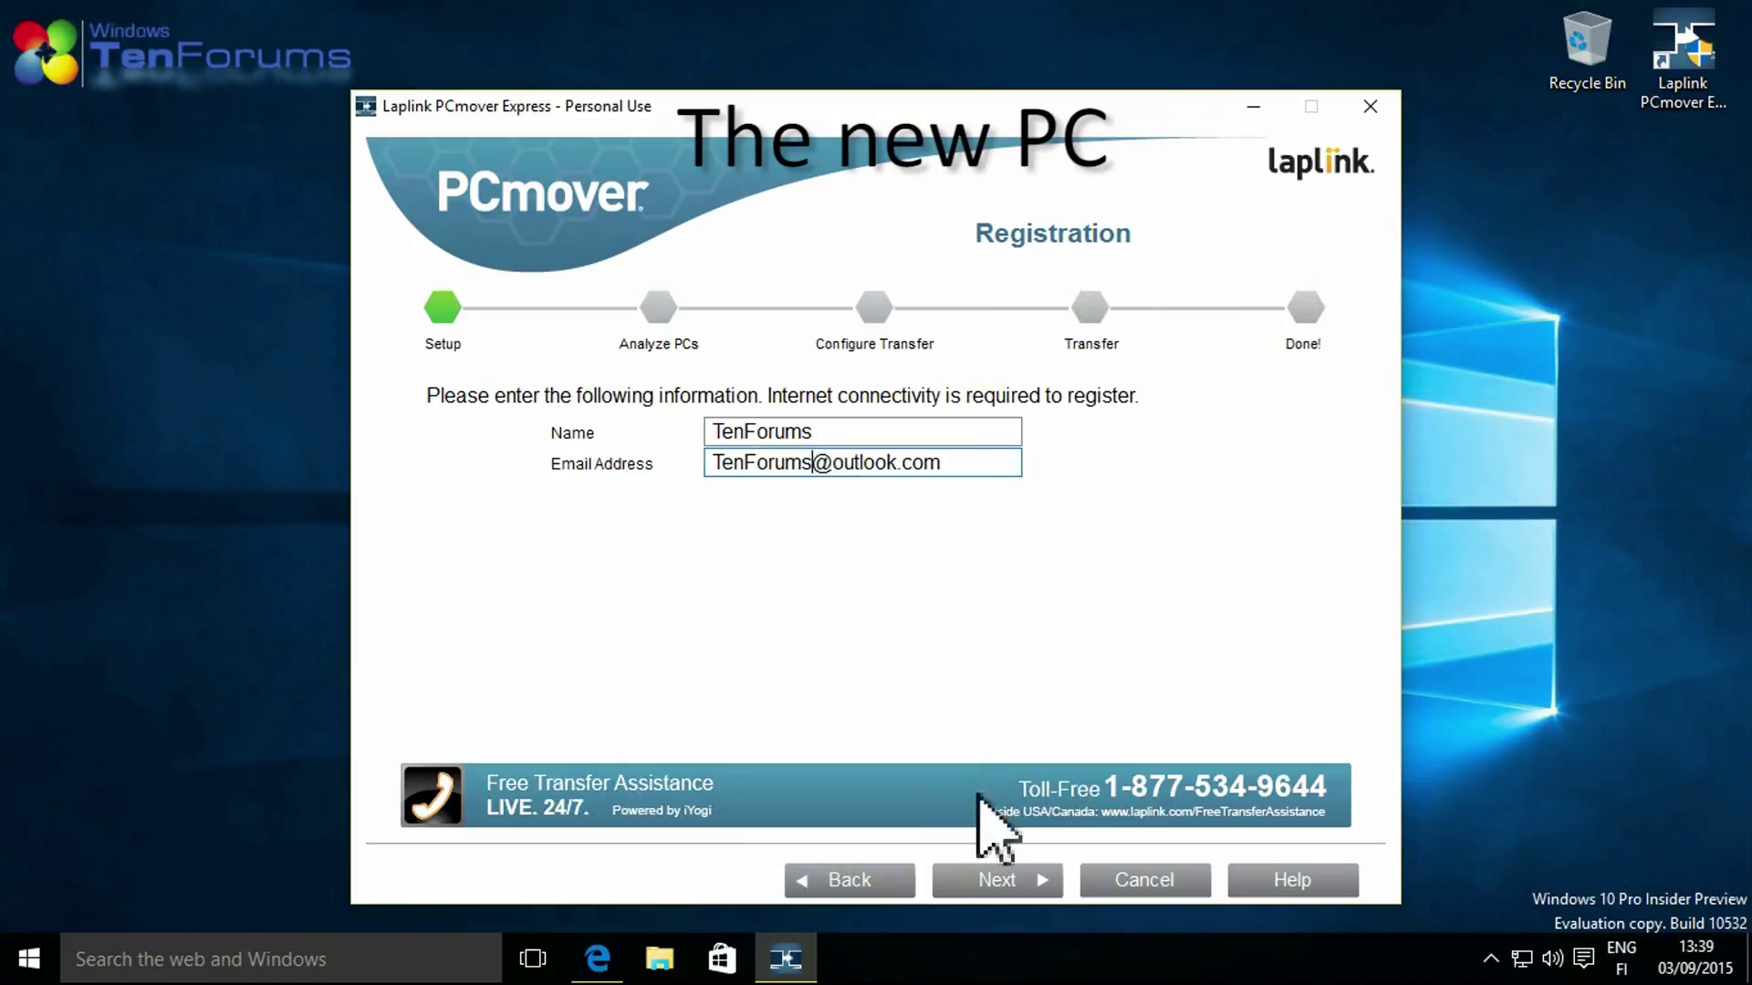
{"action": "left_click", "coordinate": [1020, 882]}
Connect over WiFi or Wired Network to old computer AGM-W8LAP01.
{"action": "left_click", "coordinate": [872, 477]}
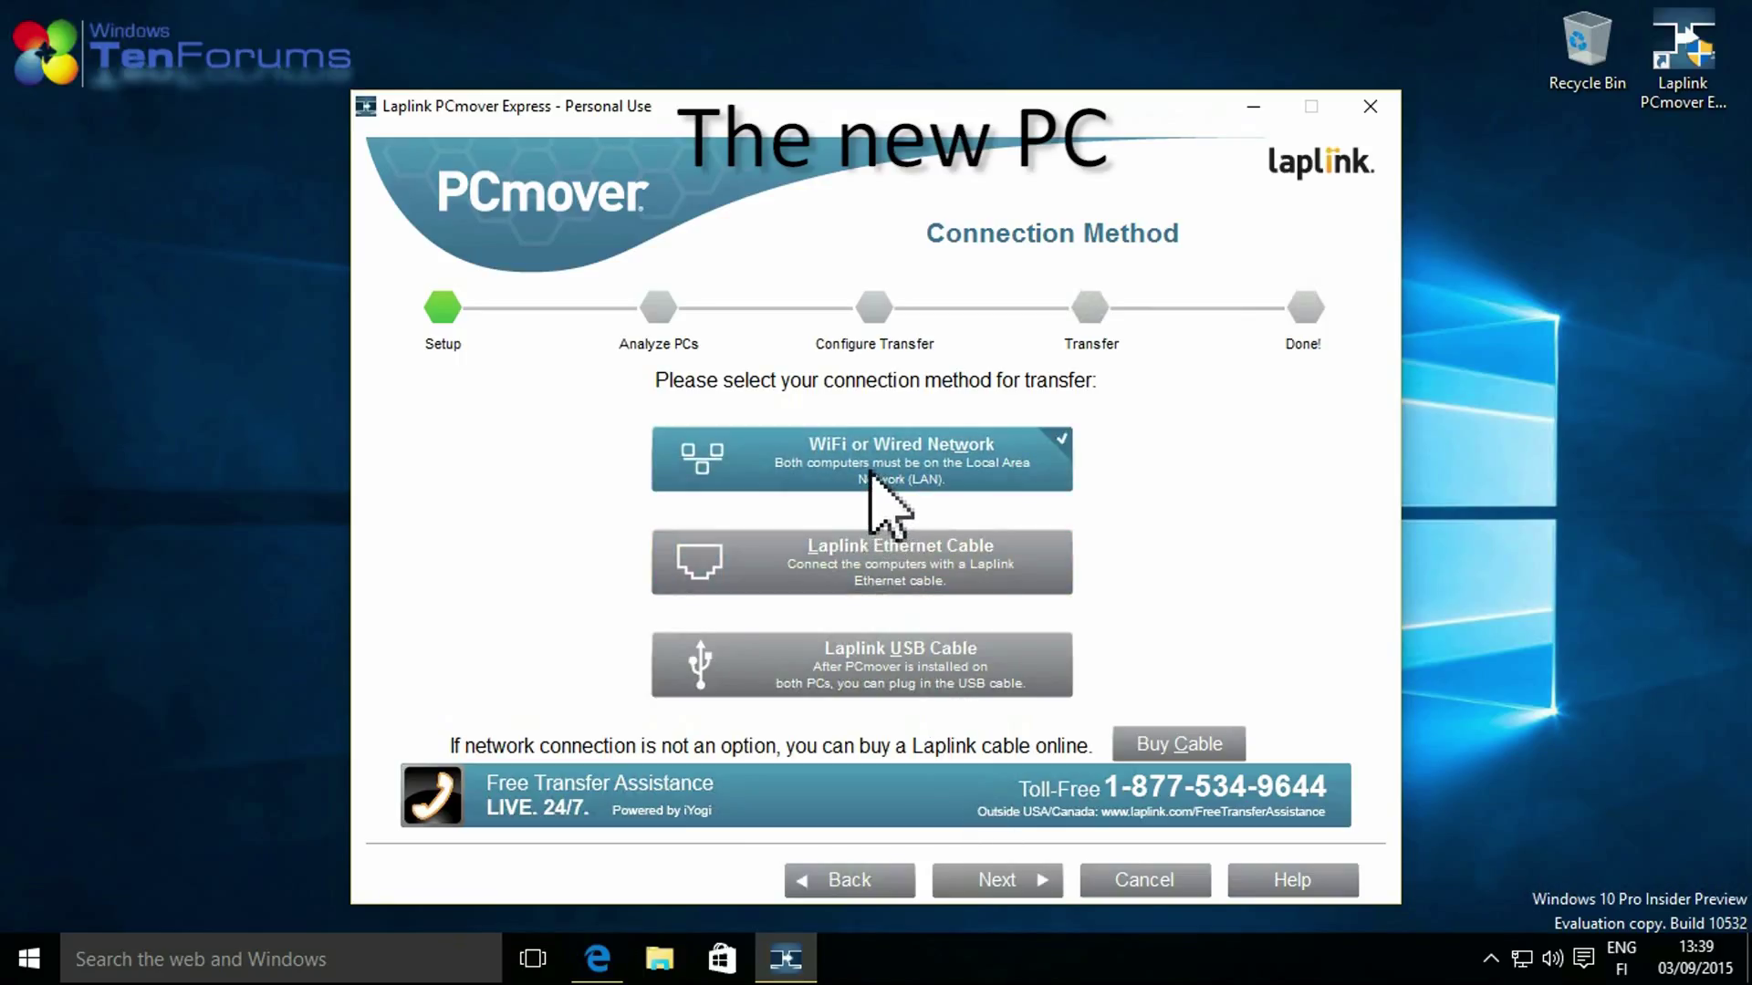
{"action": "left_click", "coordinate": [1023, 879]}
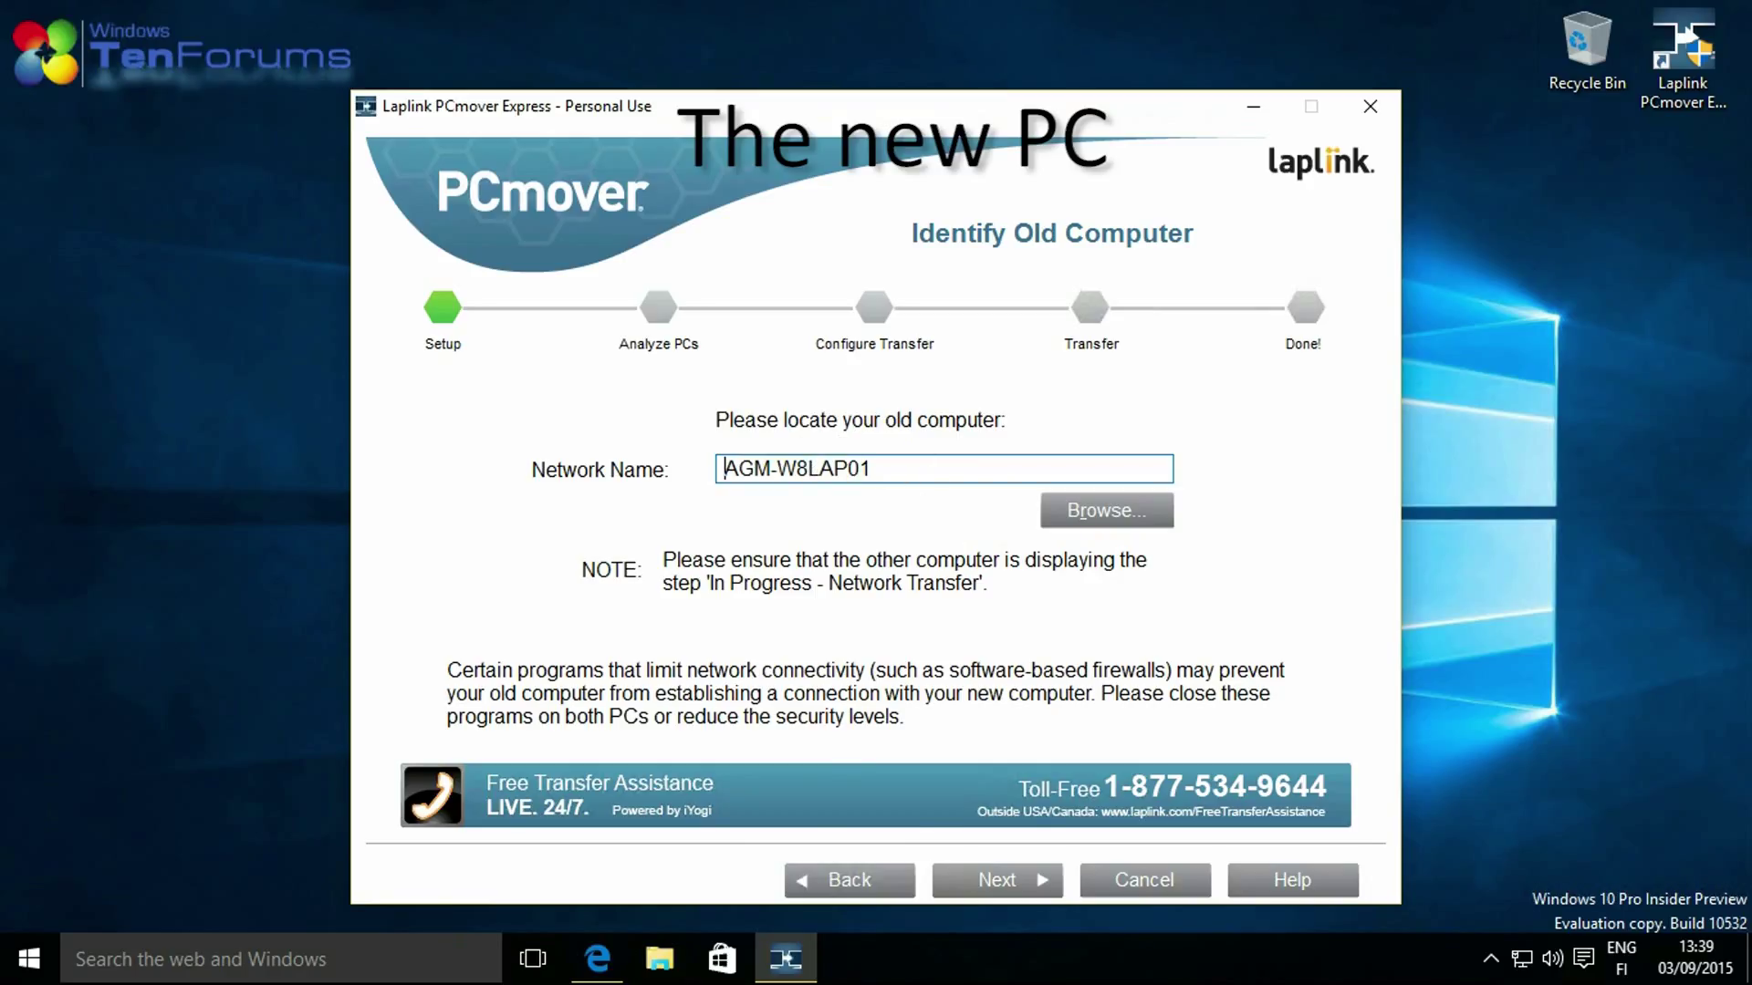
{"action": "left_click", "coordinate": [1025, 883]}
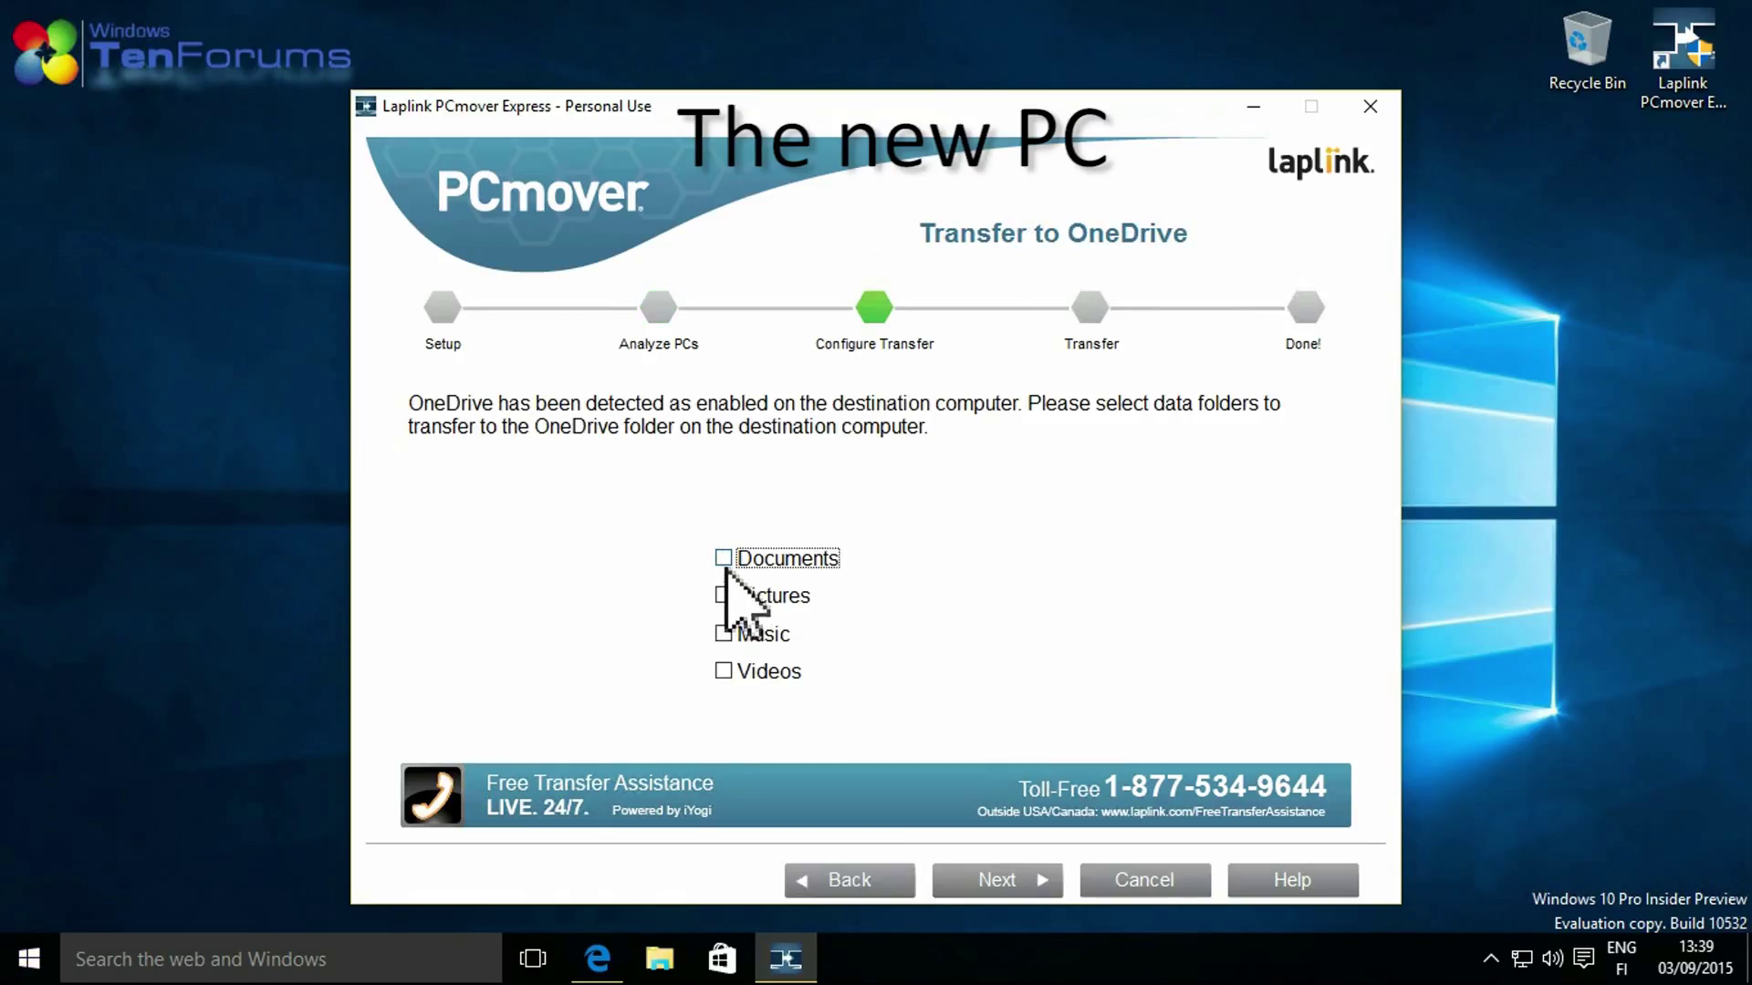
Skip OneDrive folders and map the old user to another existing account on the new PC.
{"action": "left_click", "coordinate": [1007, 878]}
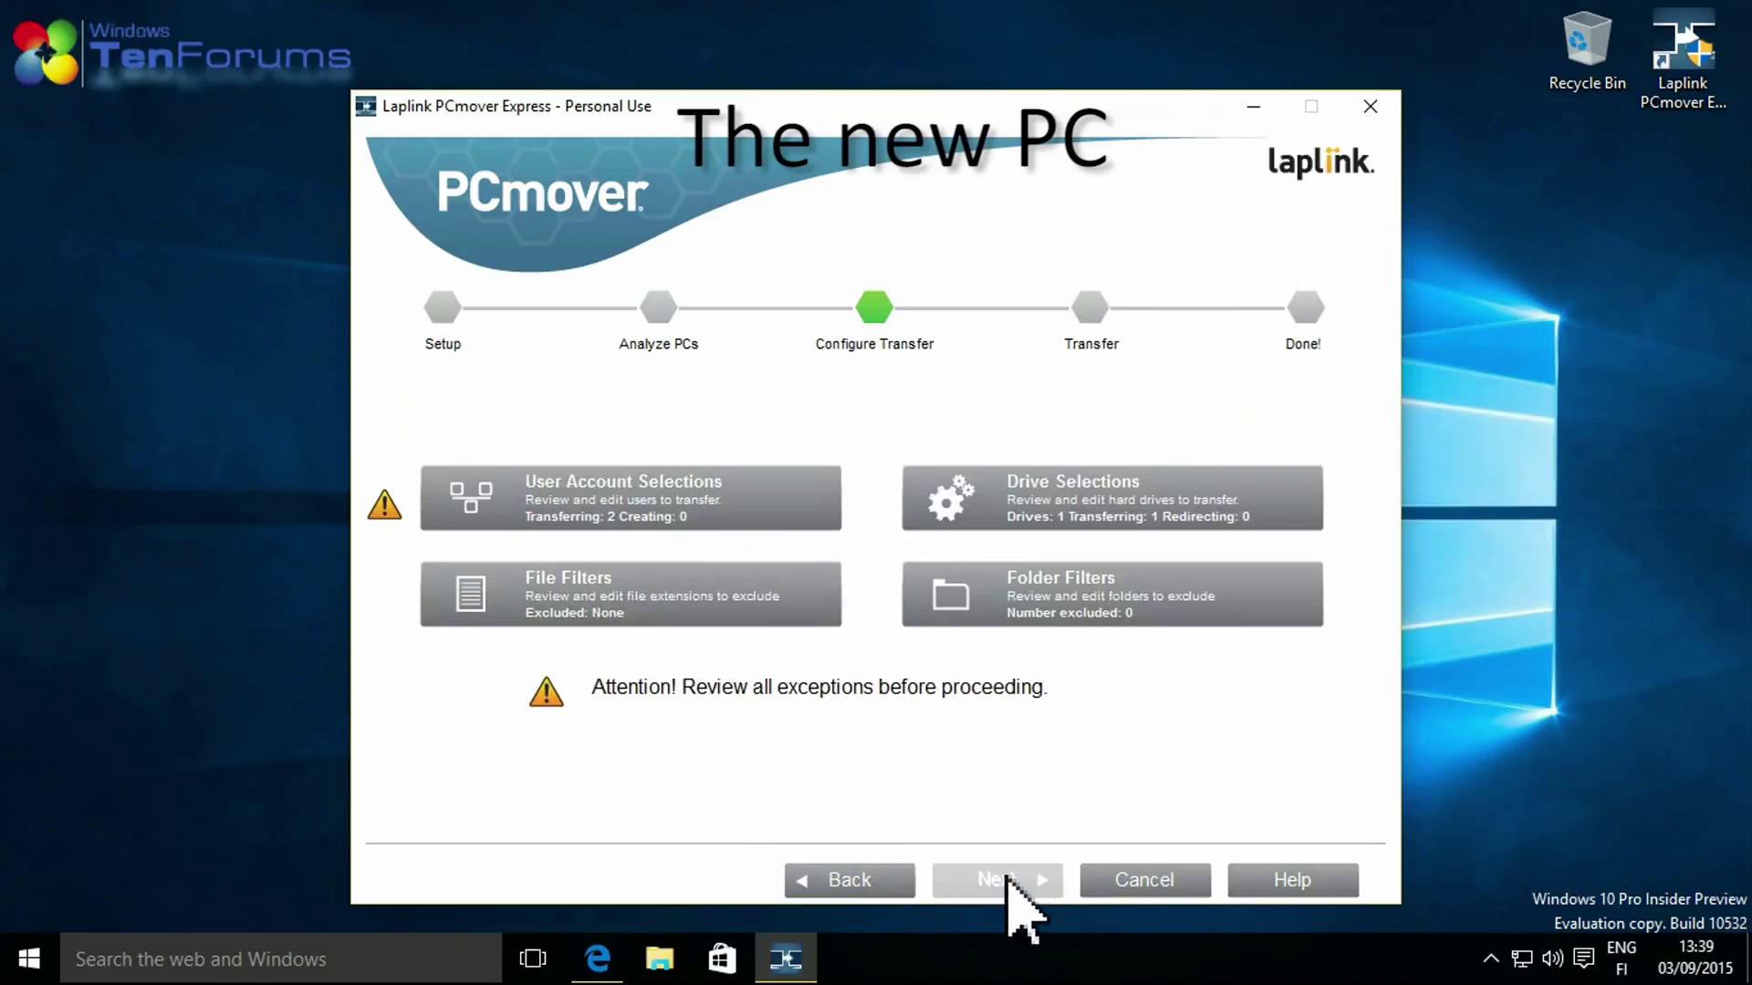
{"action": "left_click", "coordinate": [730, 508]}
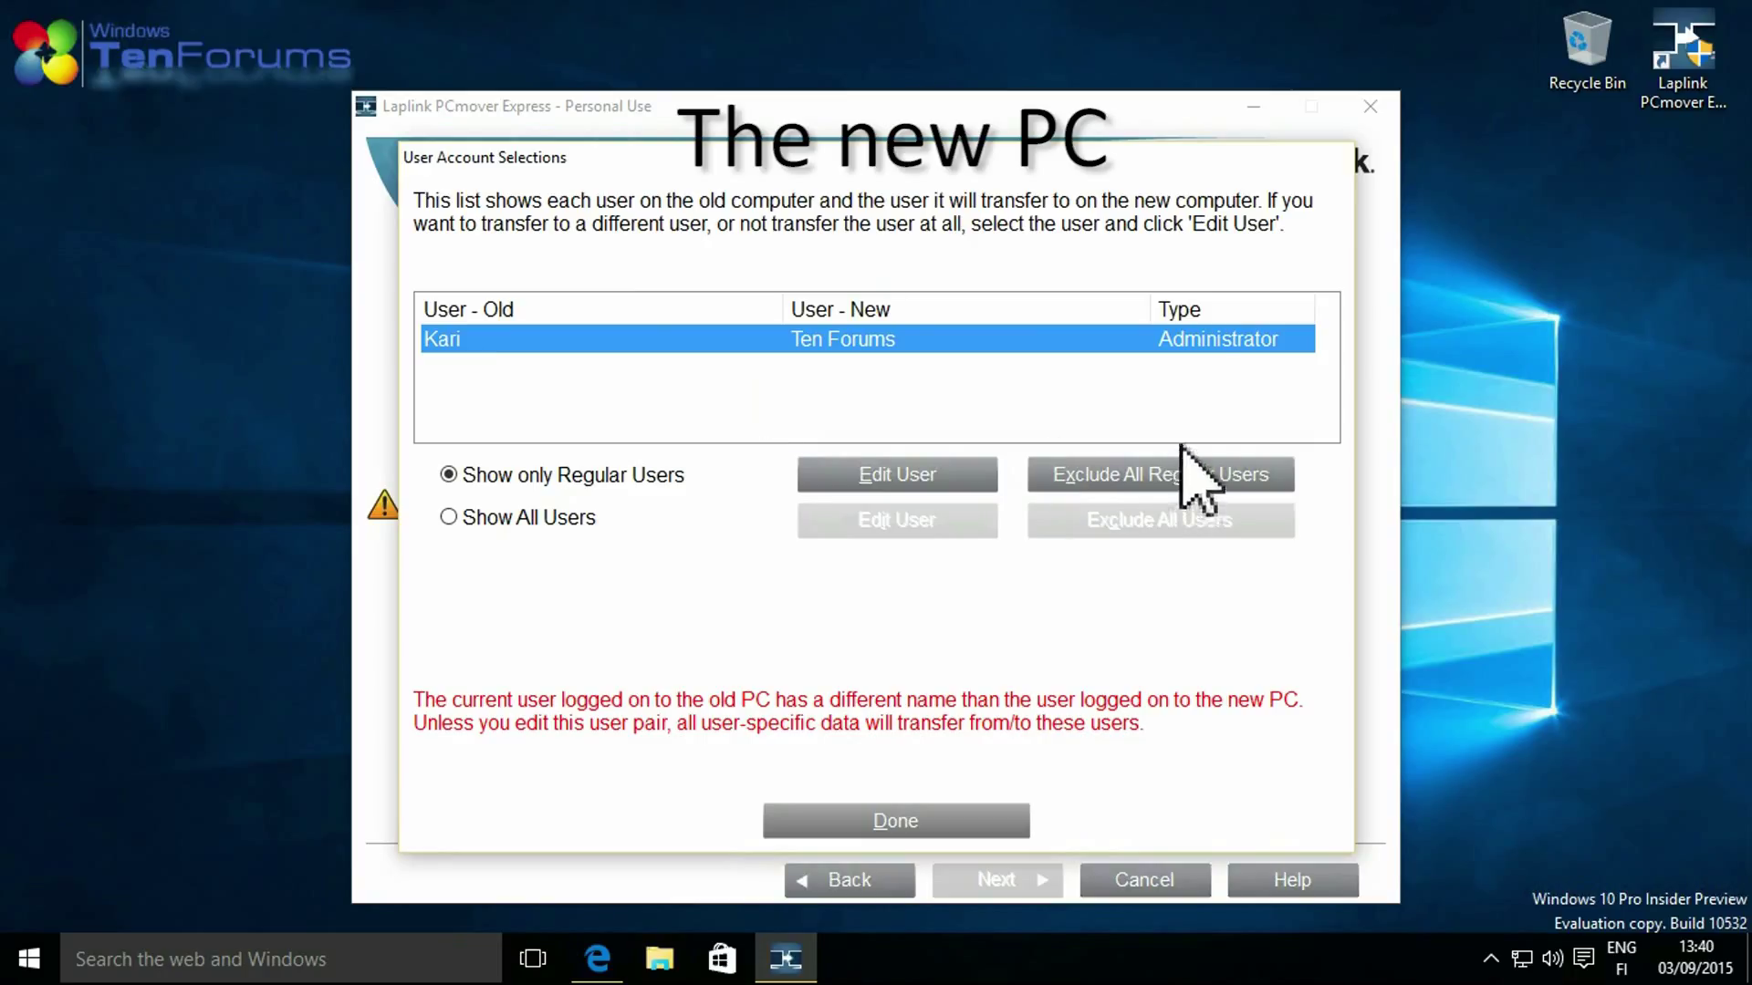
{"action": "left_click", "coordinate": [909, 481]}
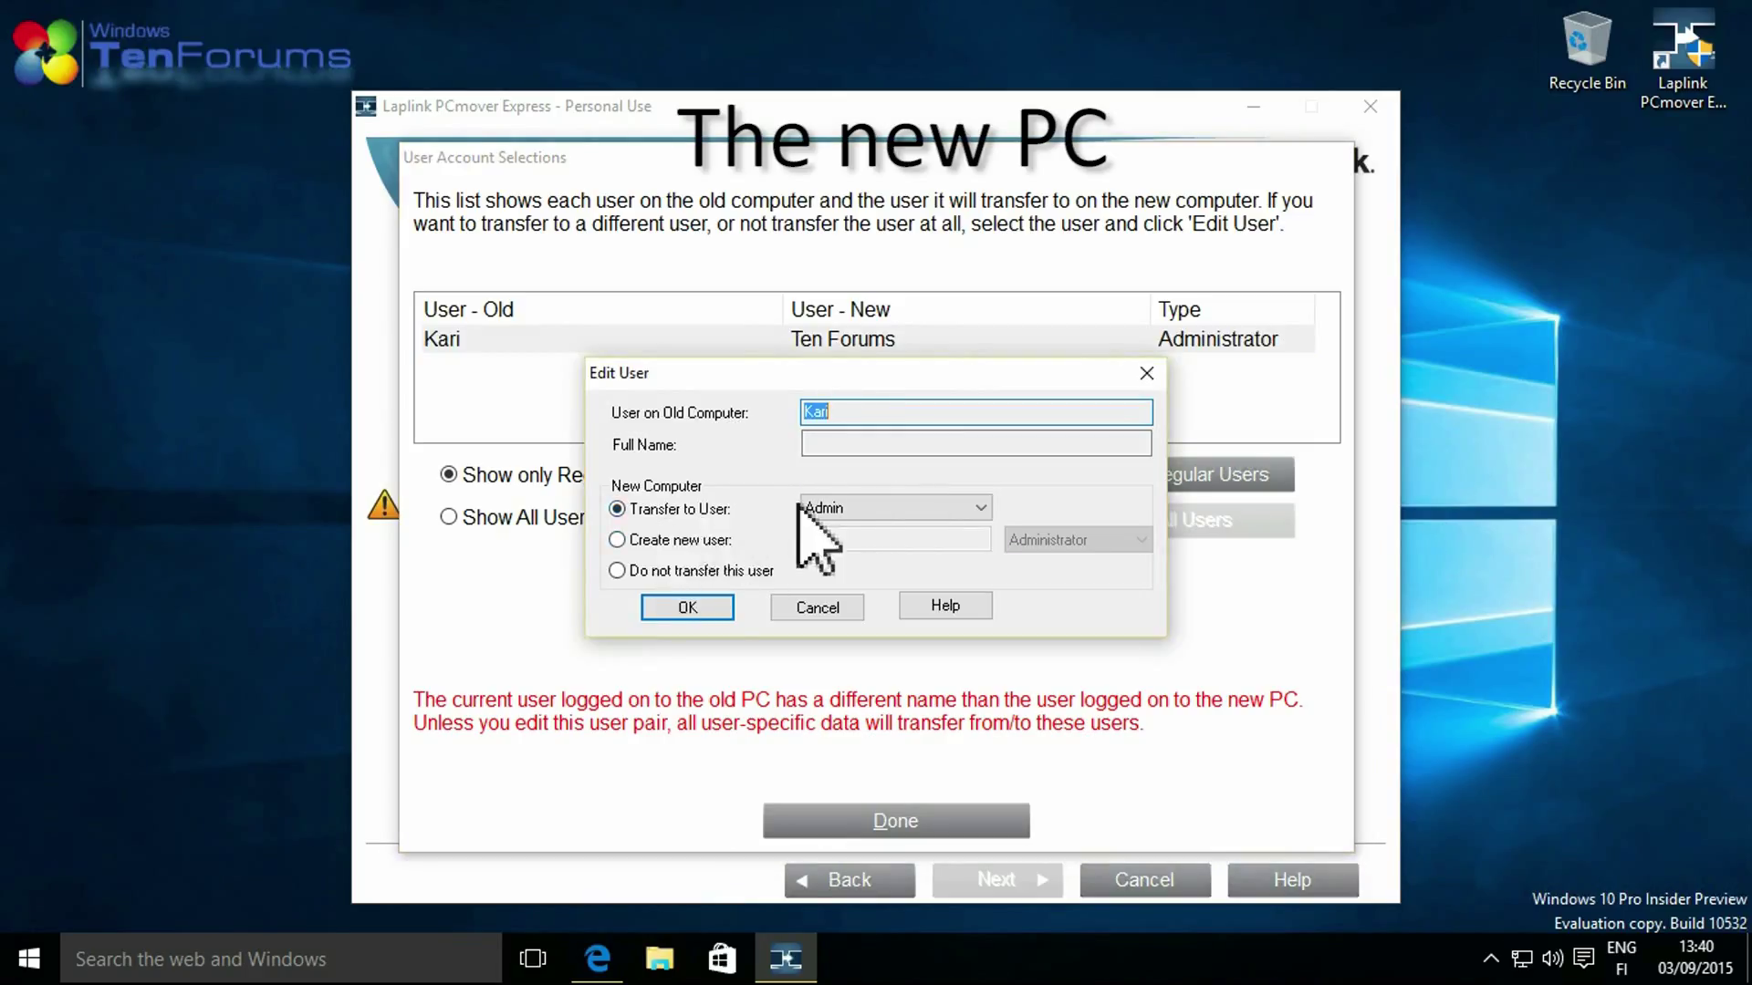
{"action": "left_click", "coordinate": [919, 508]}
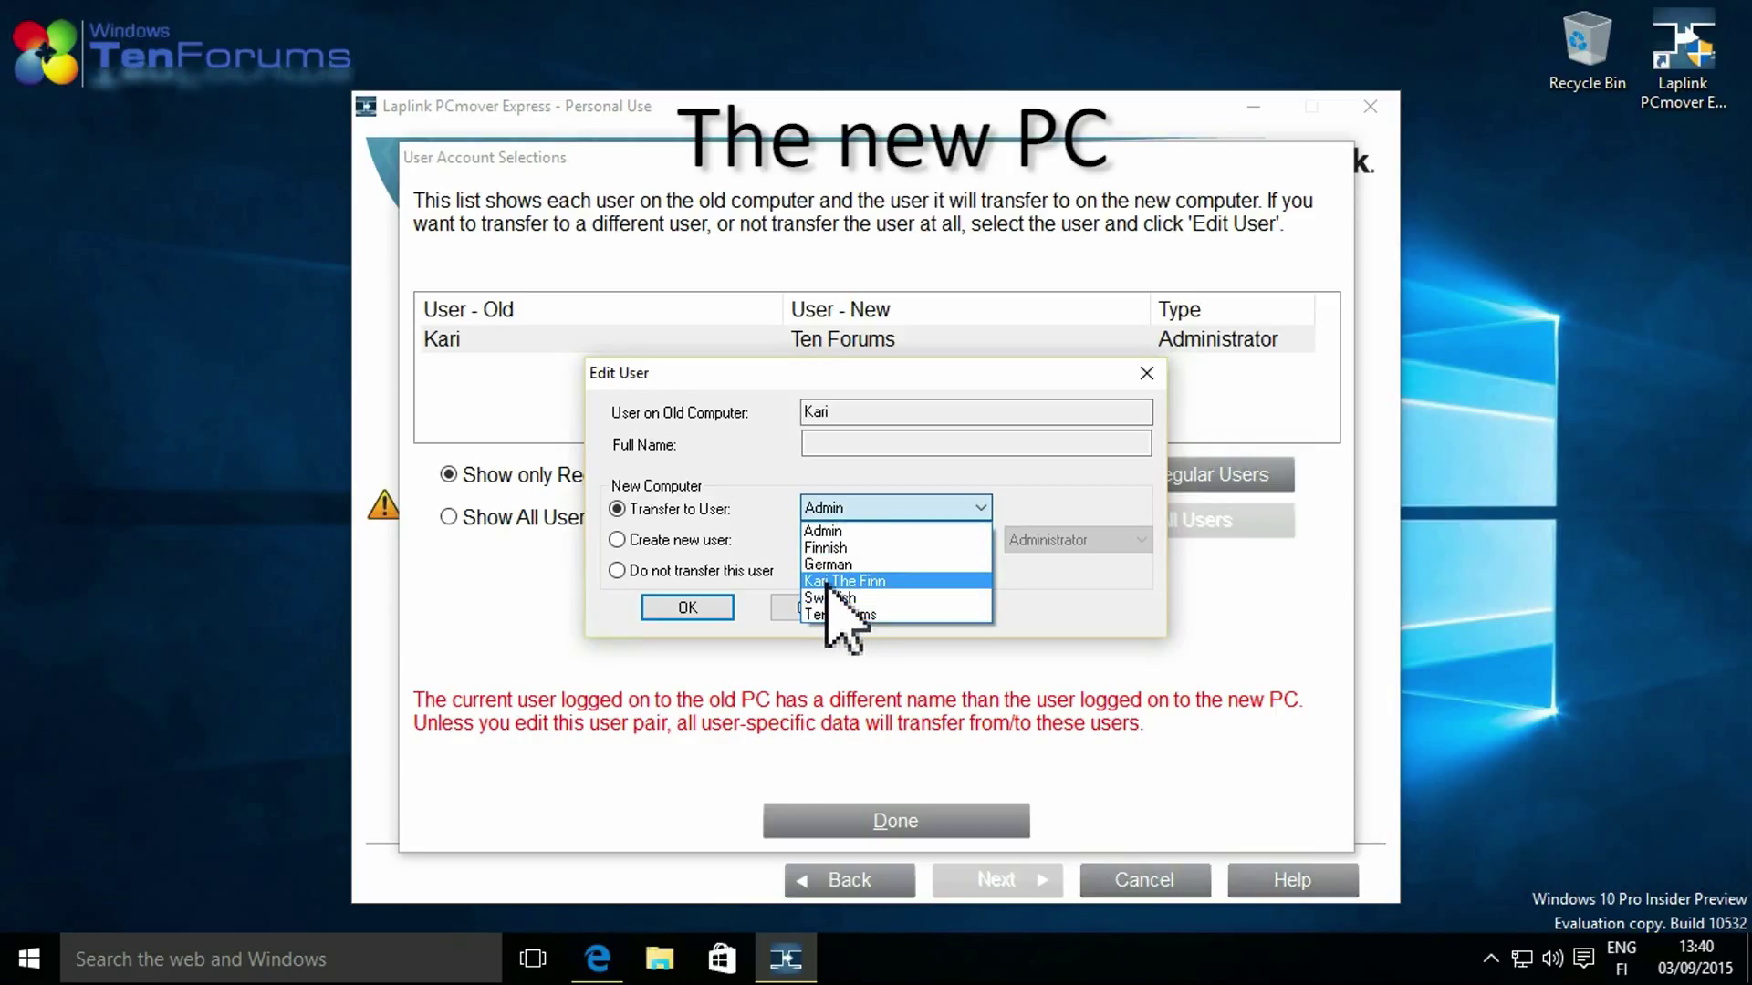
{"action": "left_click", "coordinate": [825, 584]}
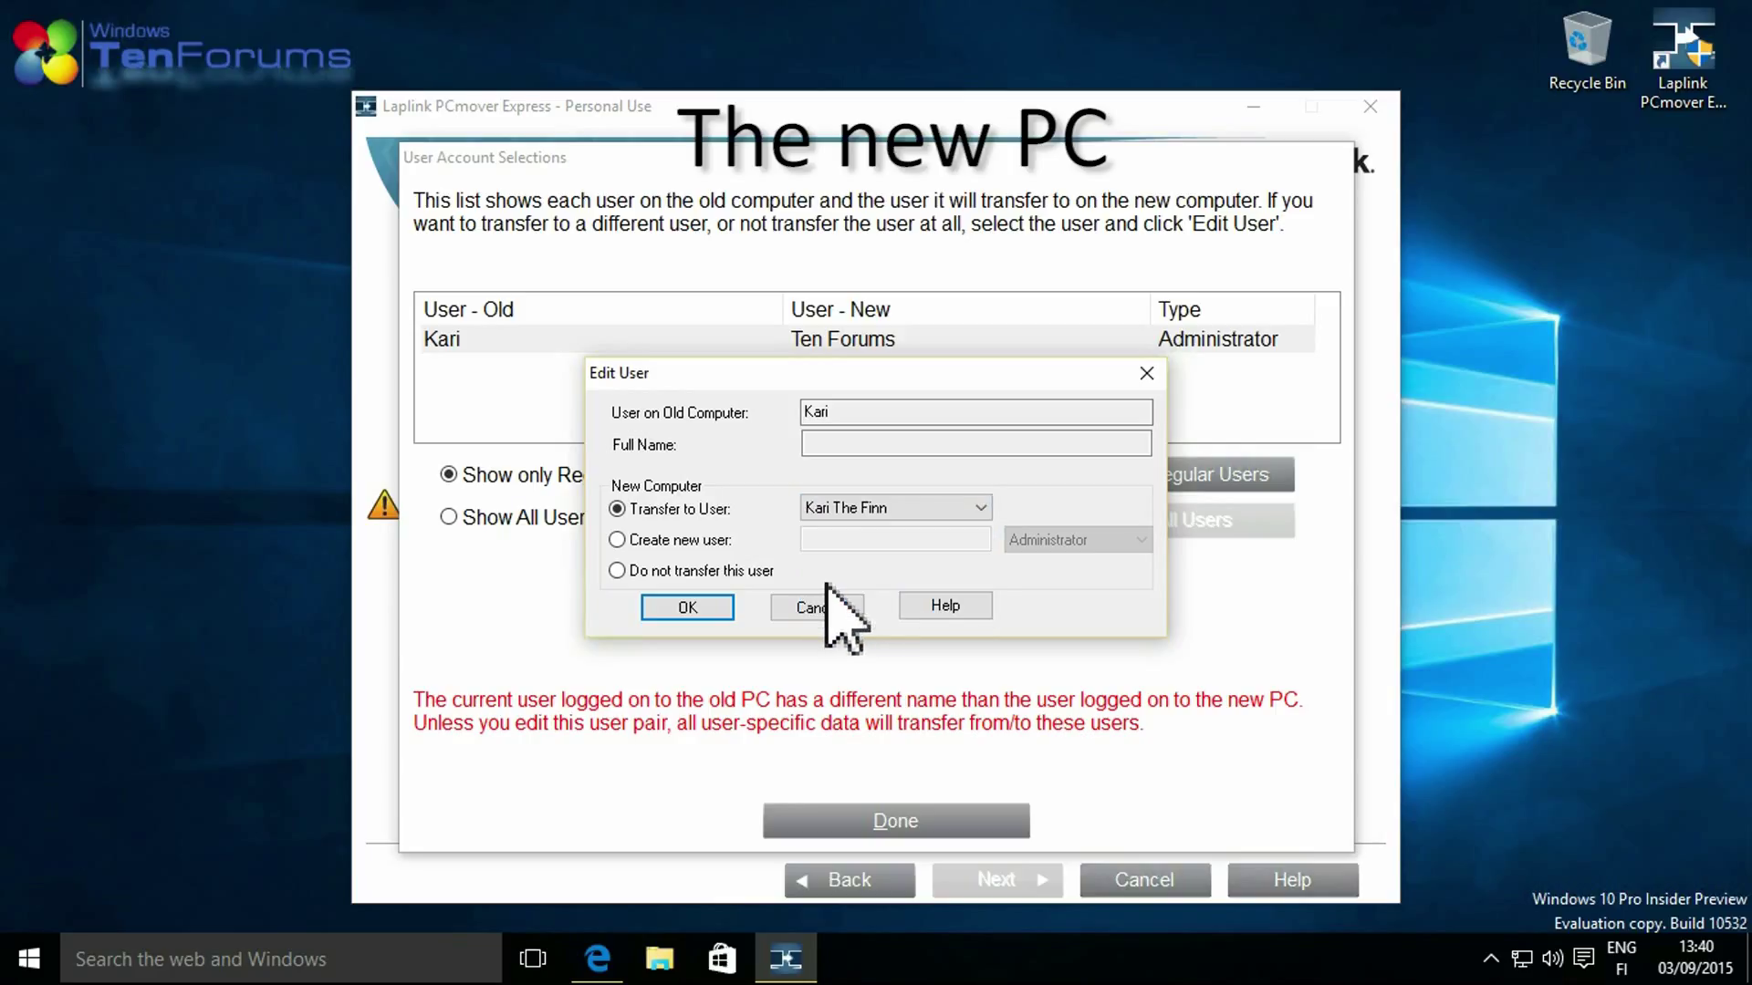
{"action": "left_click", "coordinate": [680, 607]}
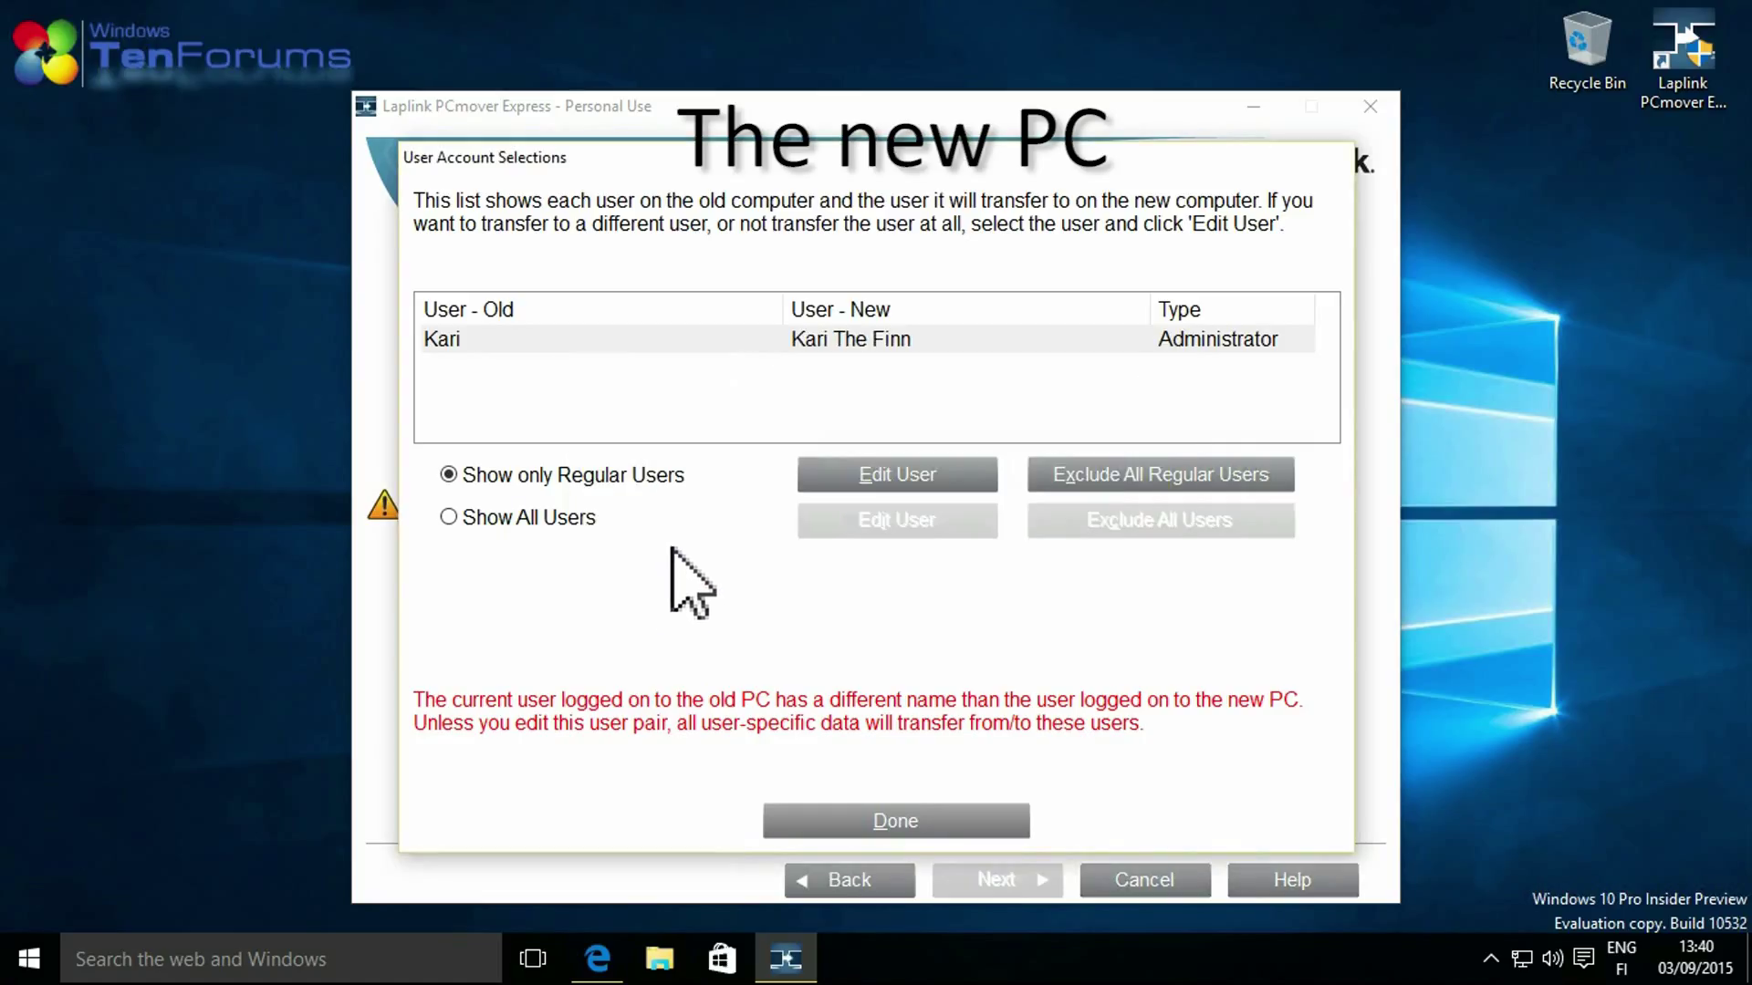
{"action": "left_click", "coordinate": [878, 818]}
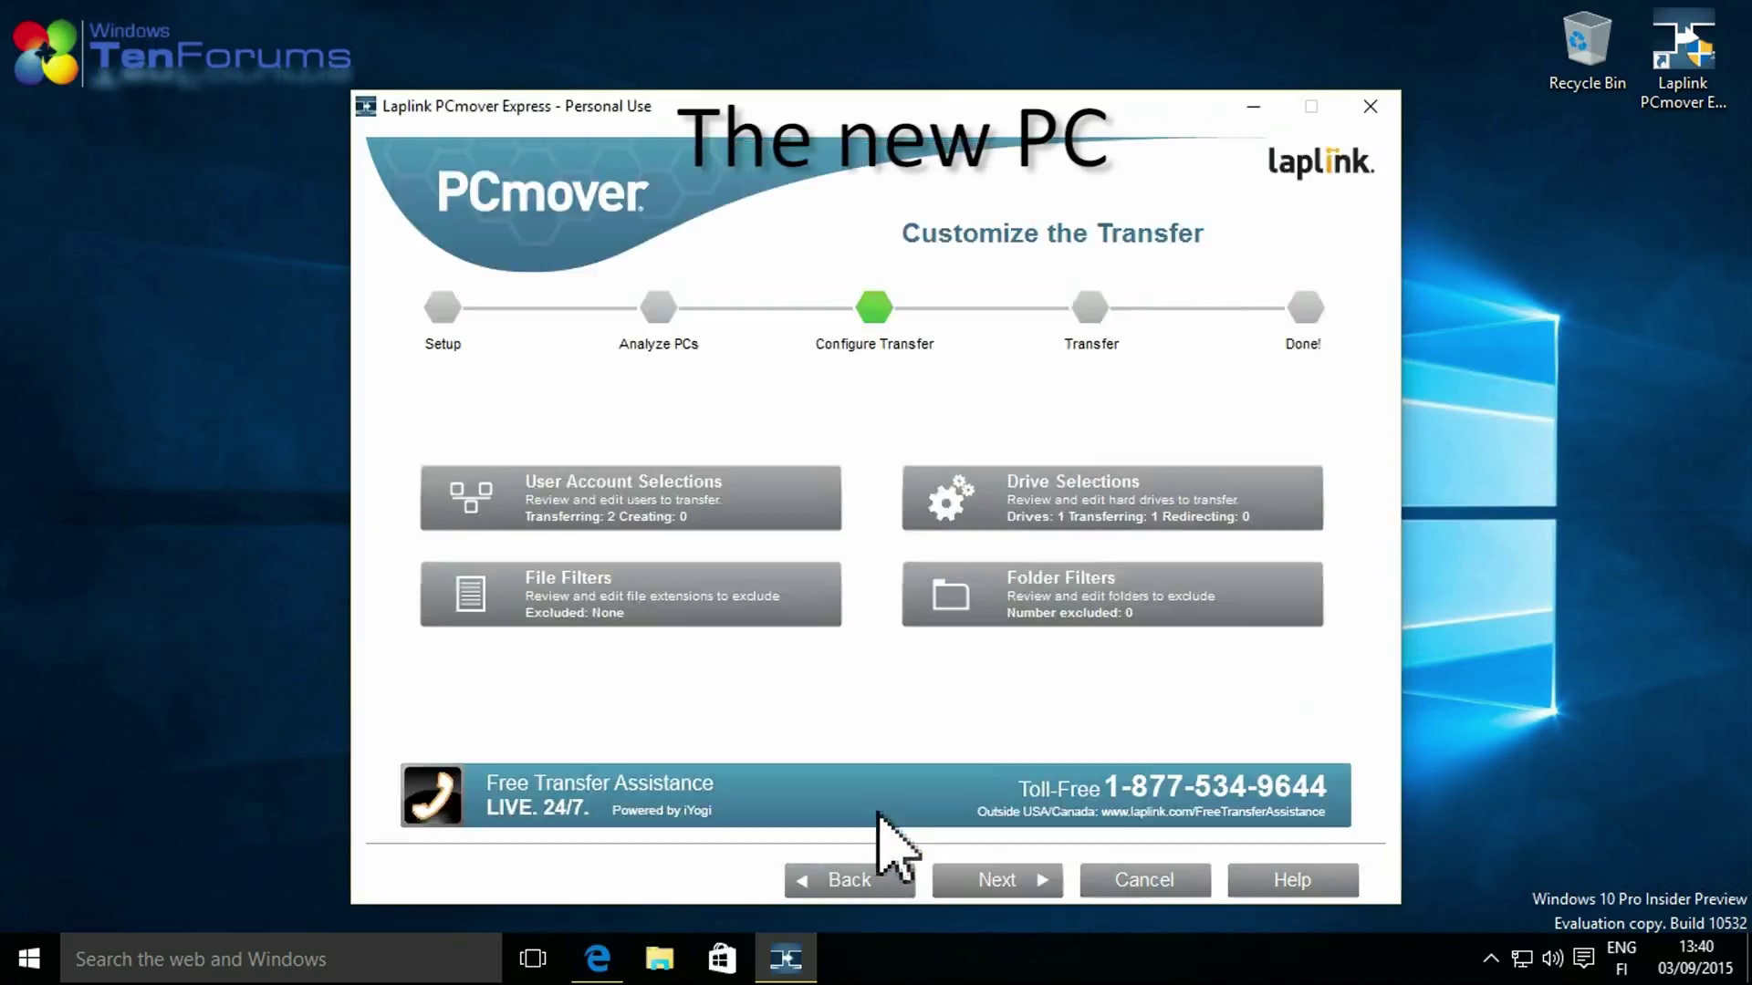
Keep the C: to C: drive mapping and exclude Backup Files (.BAK) and Office Temporary Files.
{"action": "left_click", "coordinate": [1086, 500]}
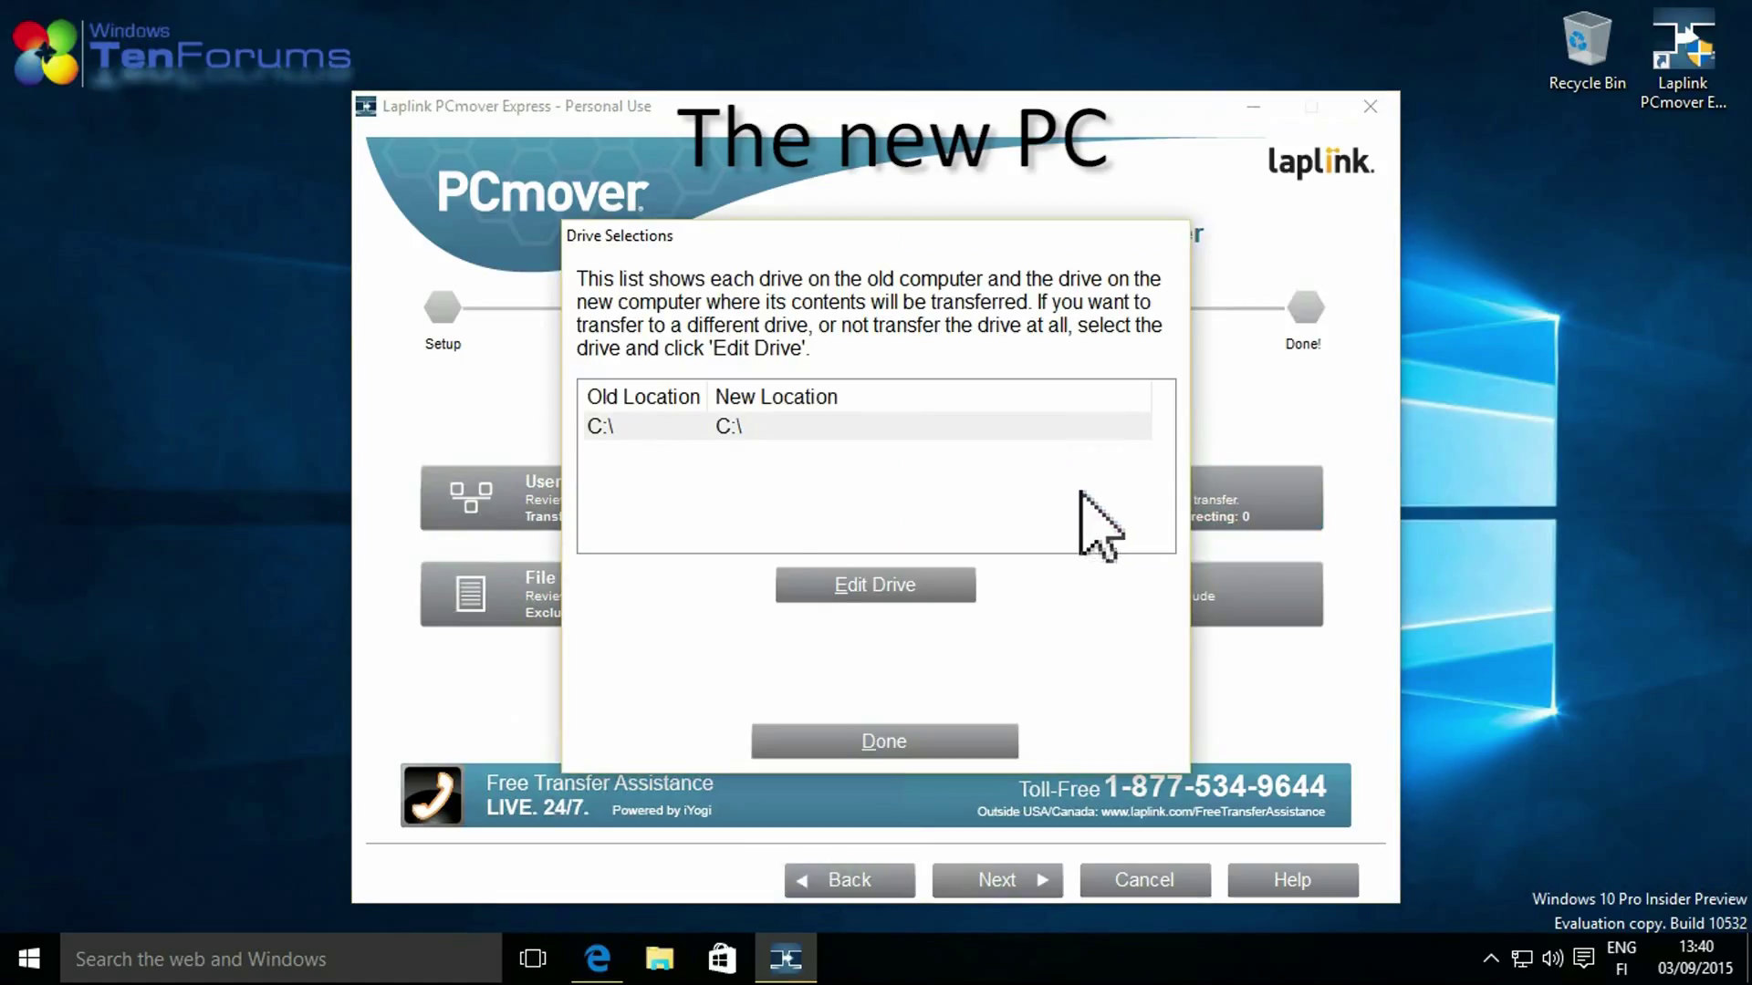
{"action": "left_click", "coordinate": [874, 741]}
{"action": "left_click", "coordinate": [572, 643]}
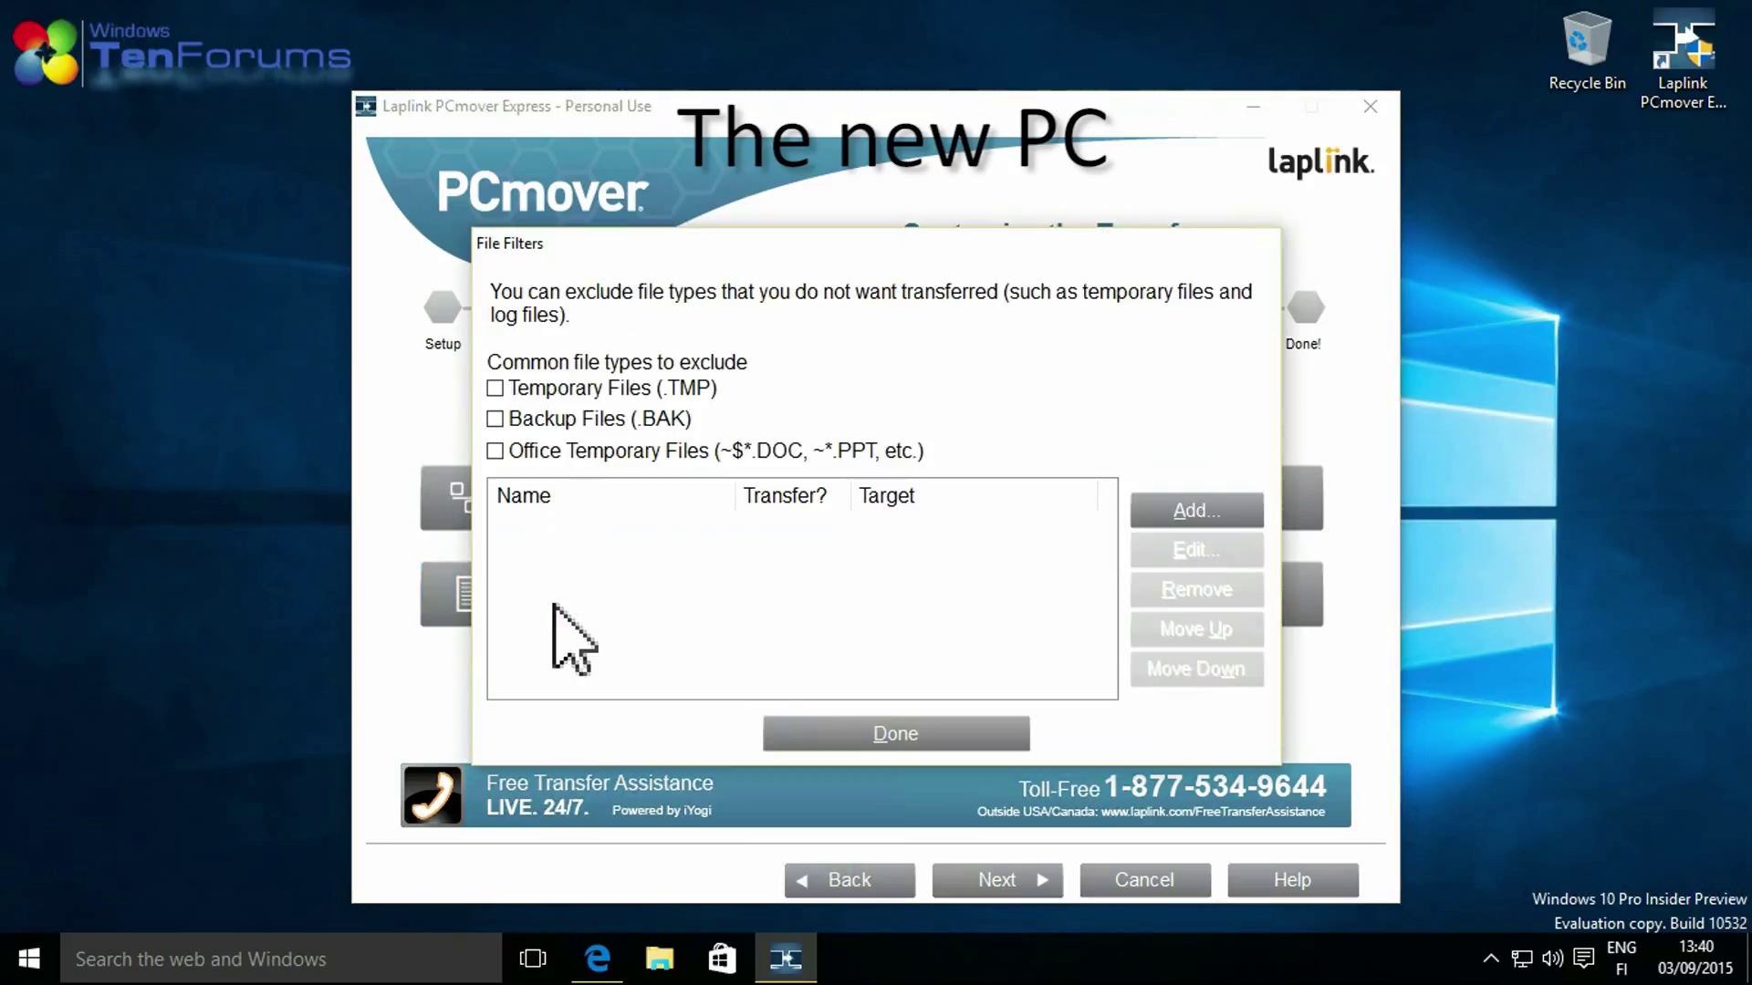
{"action": "left_click", "coordinate": [494, 419]}
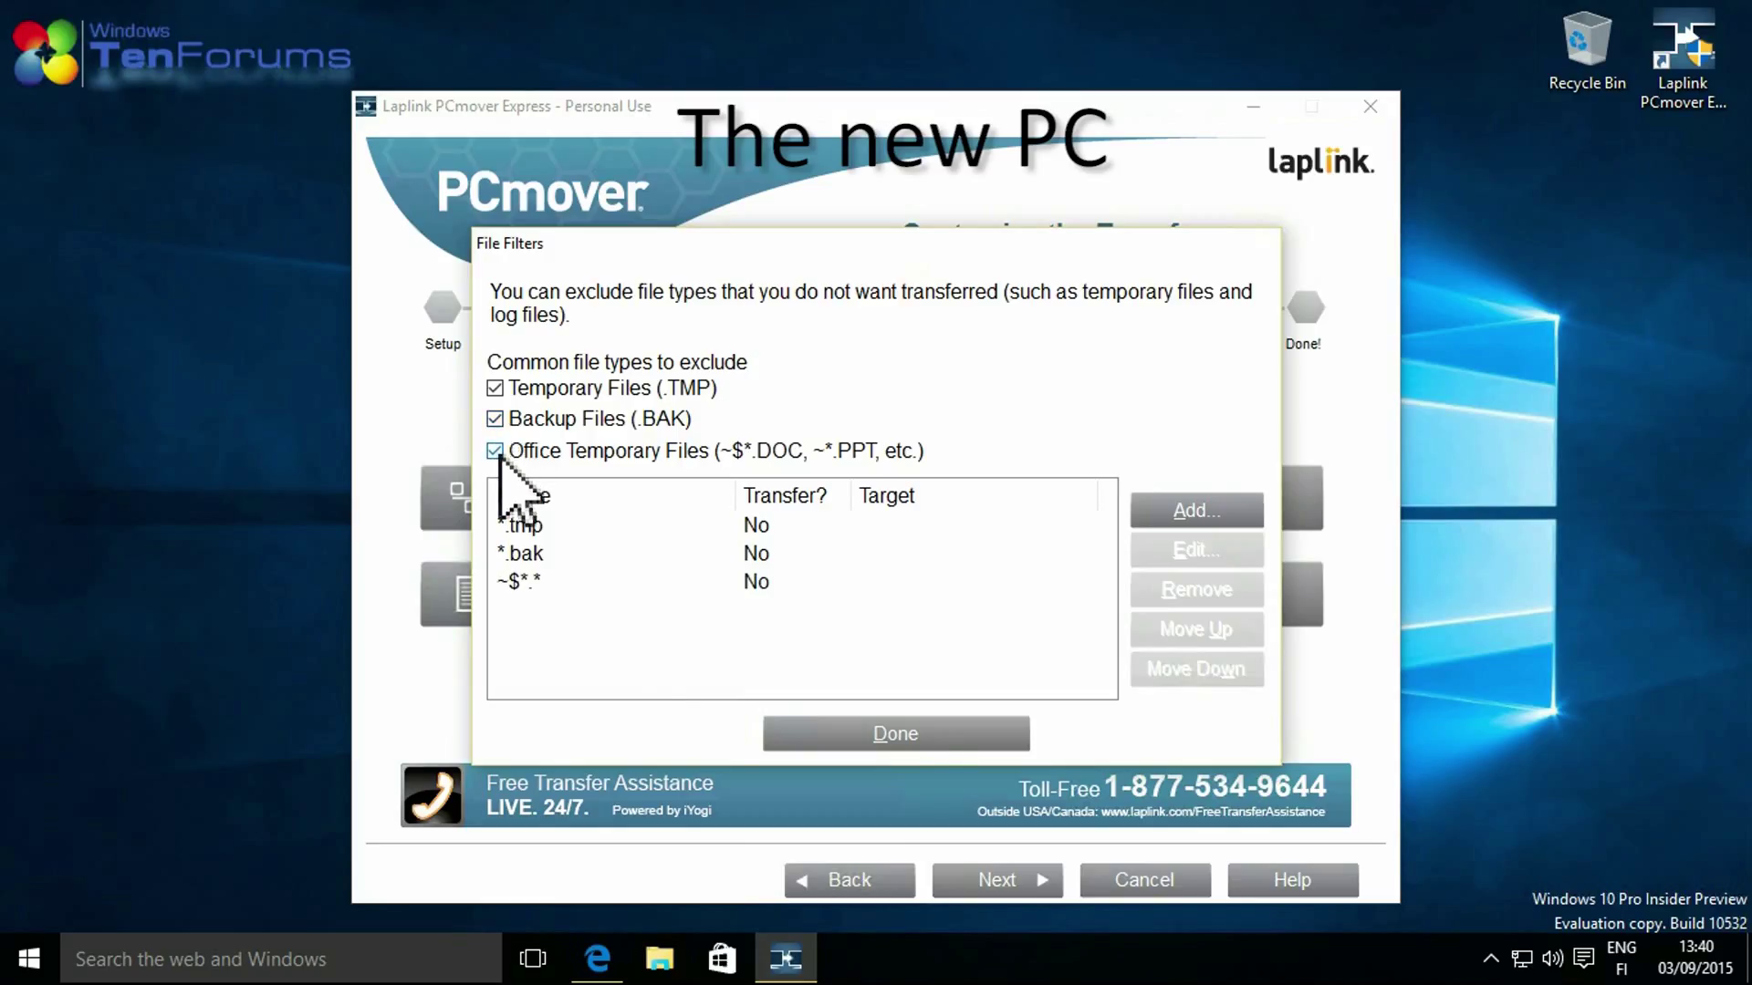
{"action": "left_click", "coordinate": [898, 736]}
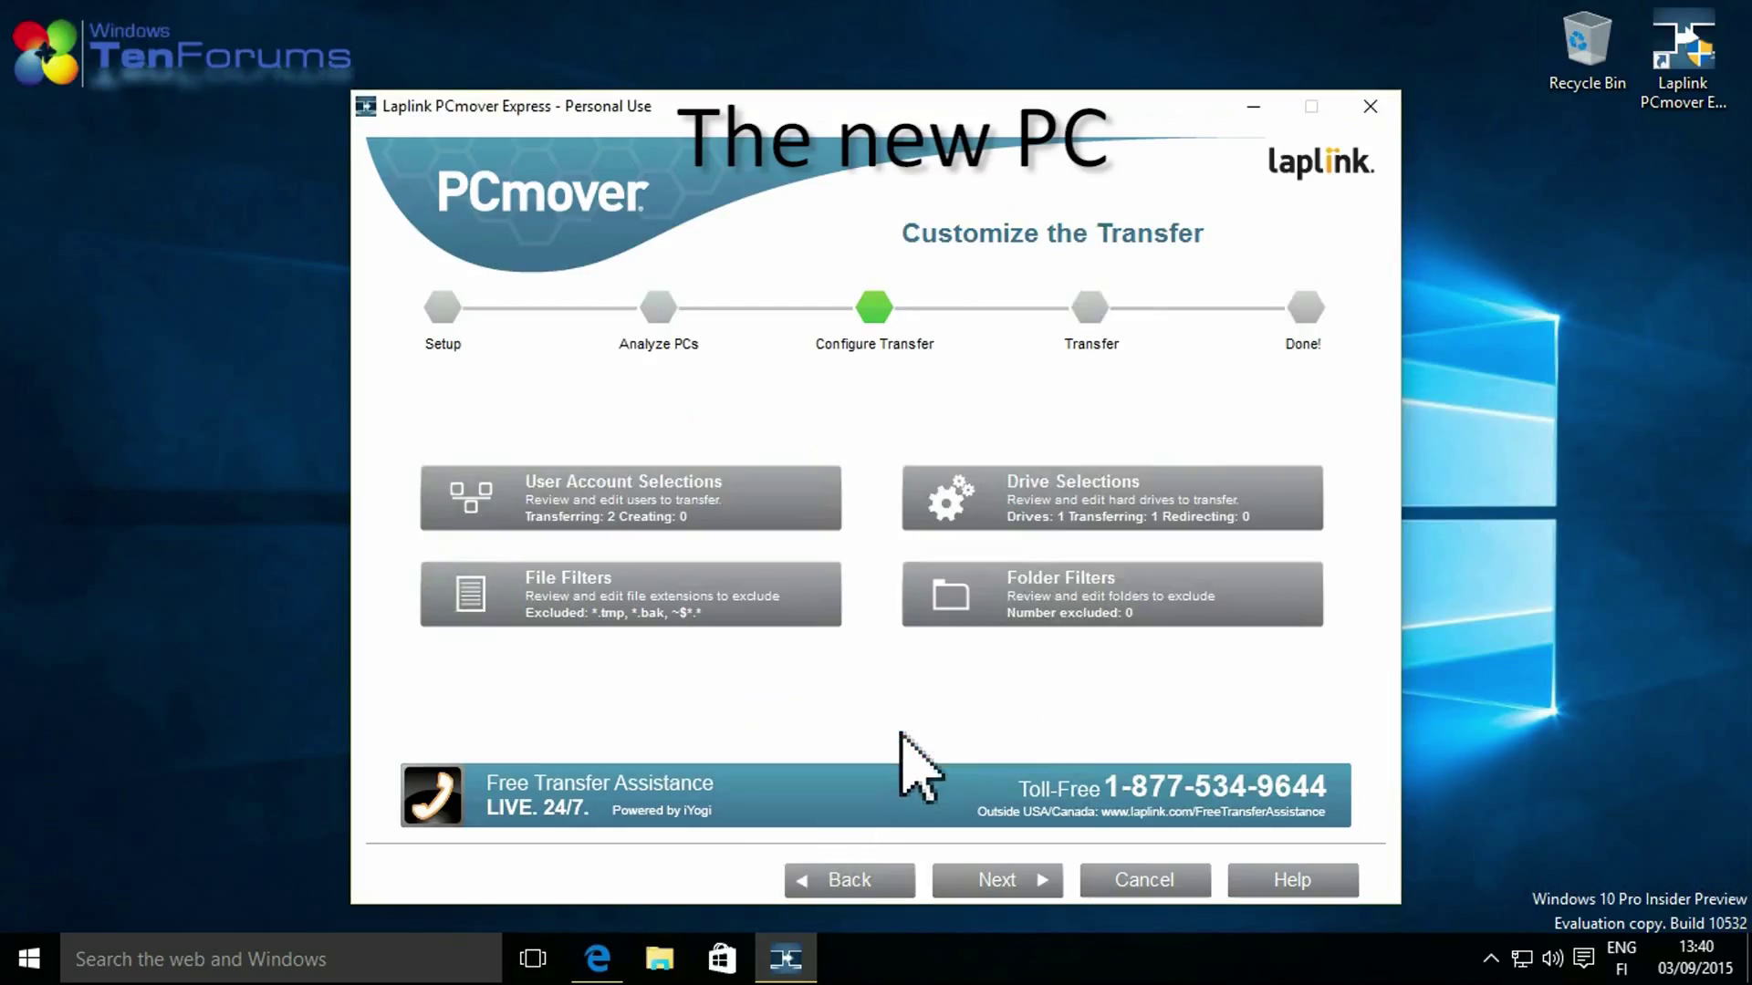
Review the folder filters on drive C: without excluding any folders.
{"action": "left_click", "coordinate": [999, 589]}
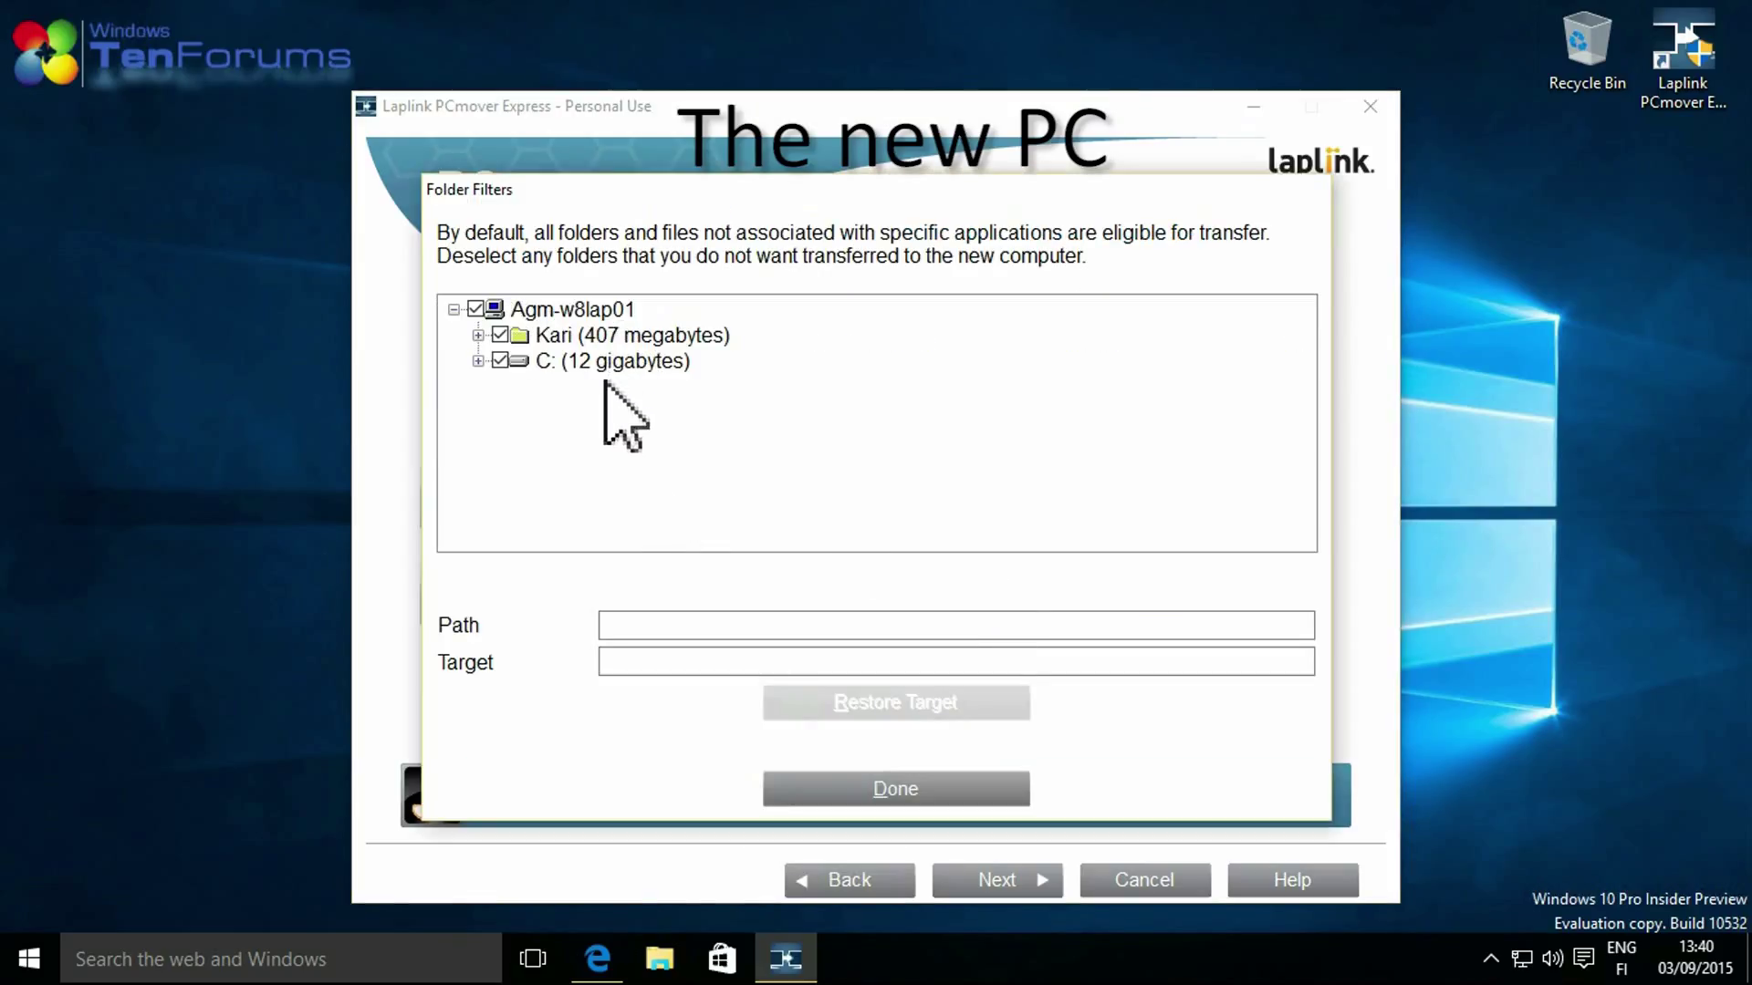
{"action": "left_click", "coordinate": [477, 360]}
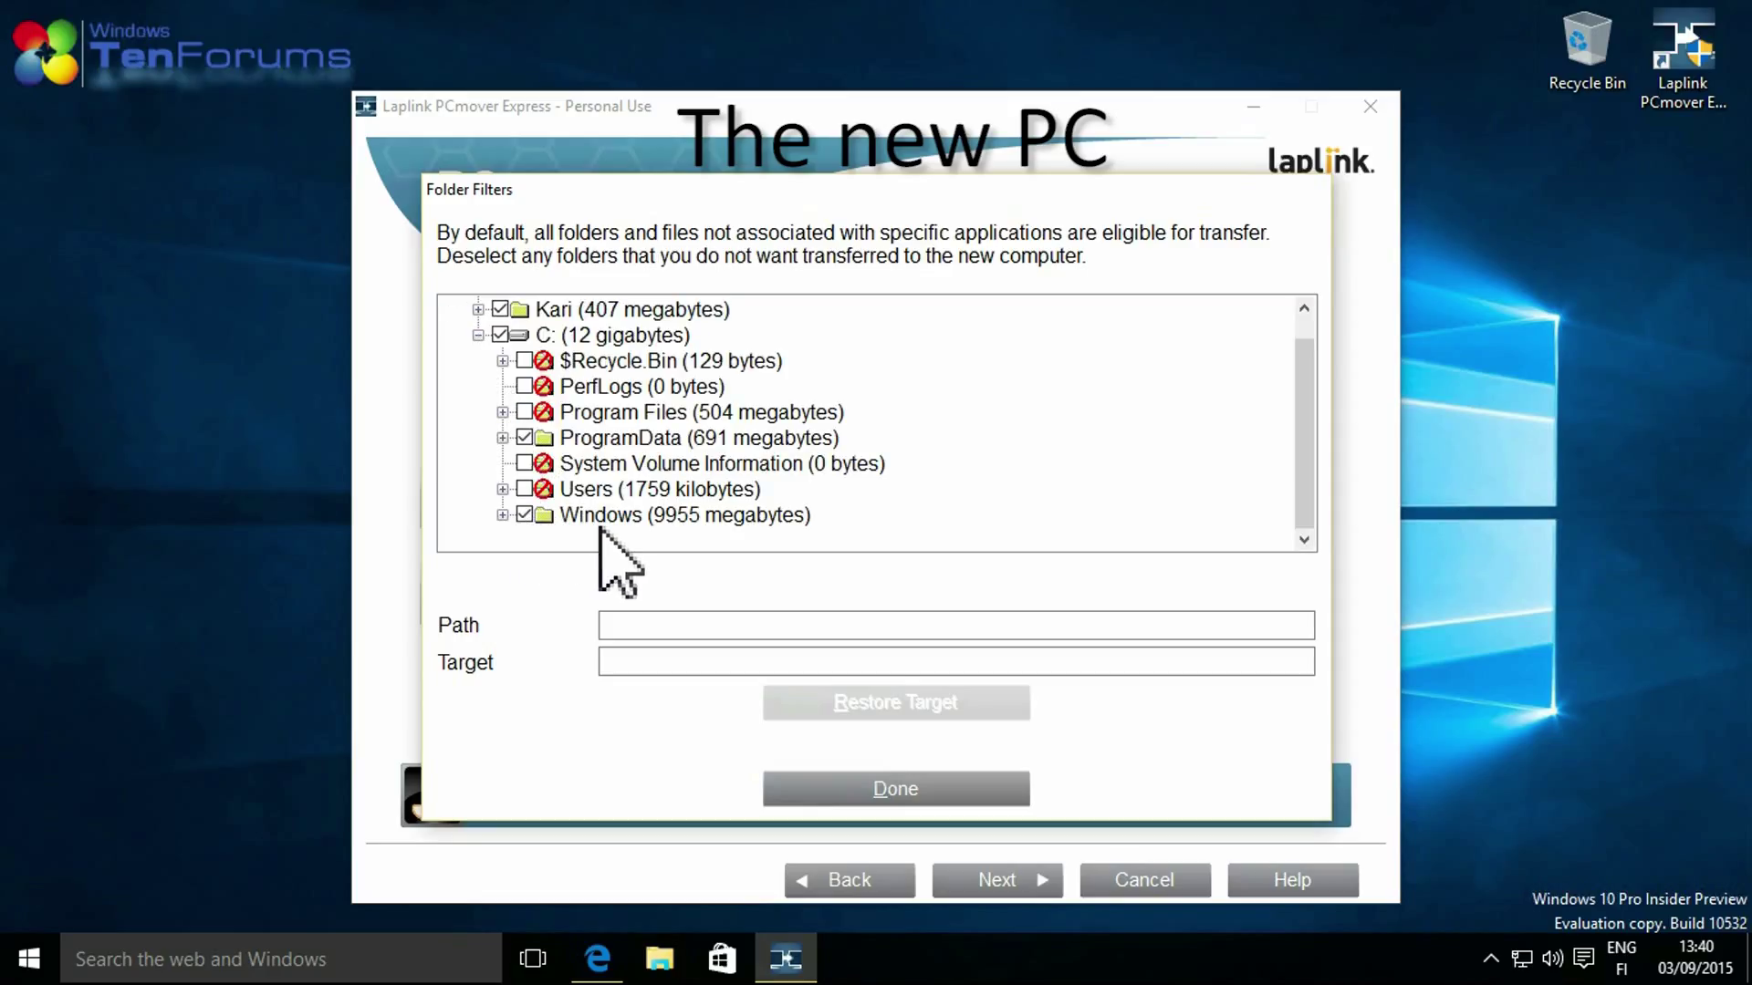
{"action": "left_click", "coordinate": [892, 790]}
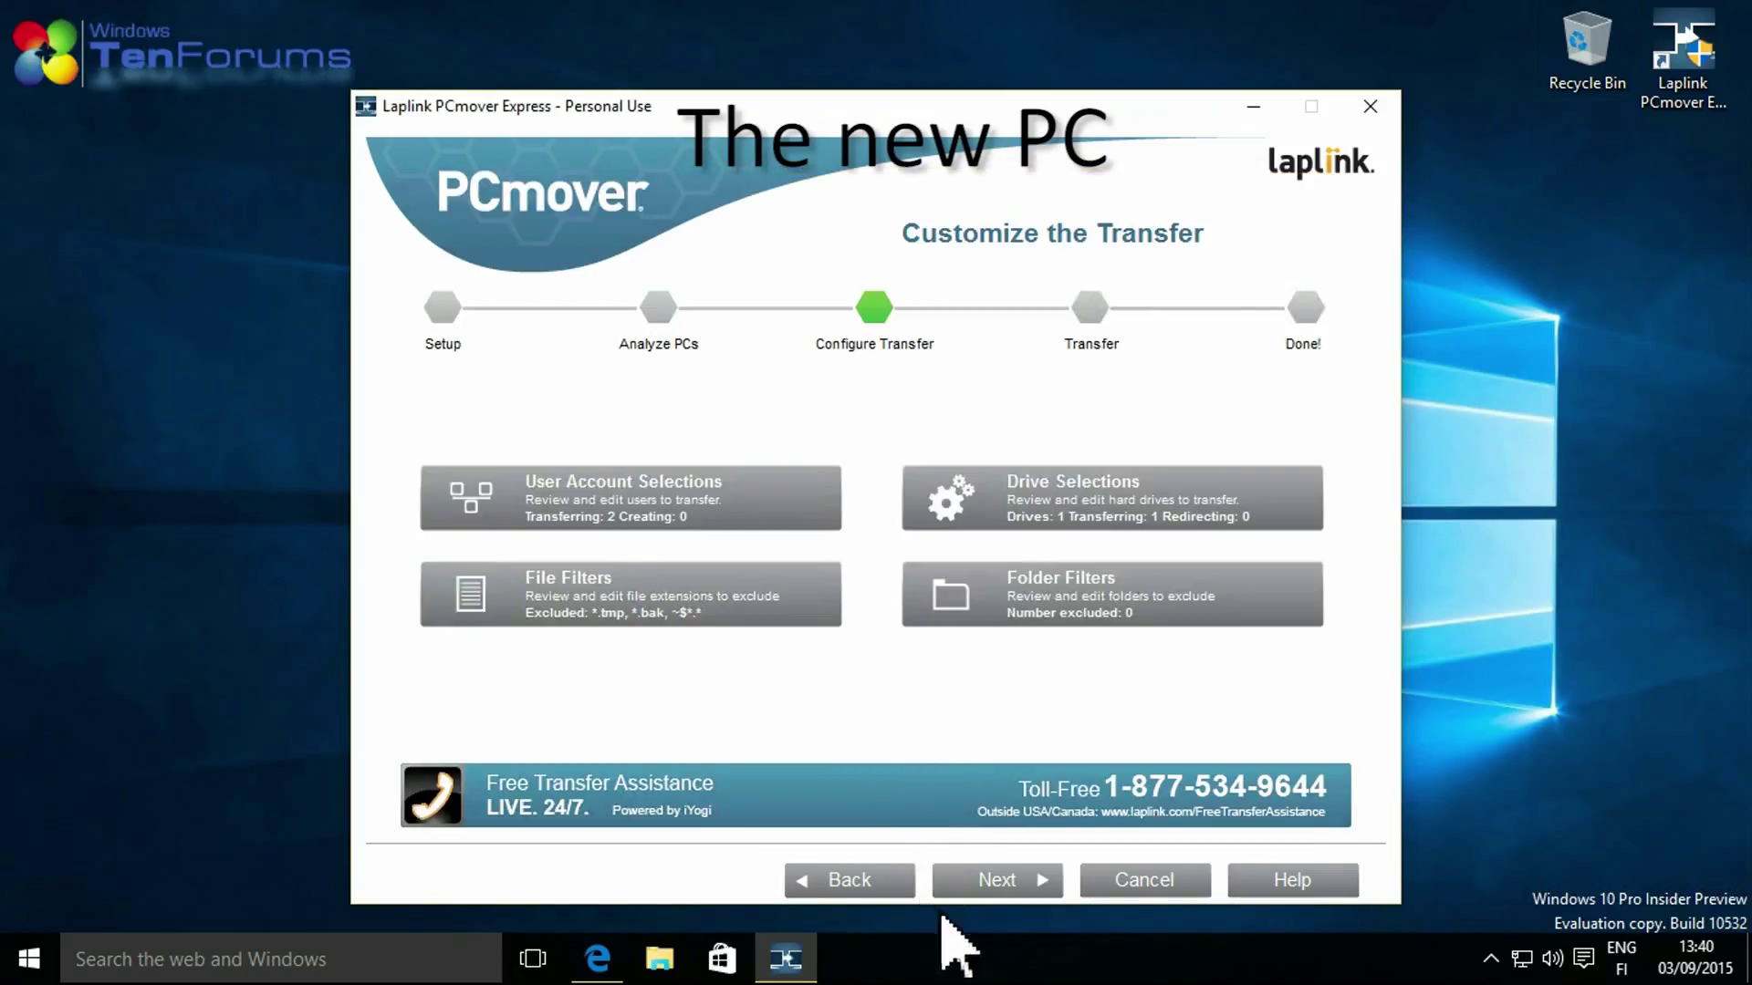
Decline Bing, Office 365 and OneDrive, choose no extra software, and start the transfer.
{"action": "left_click", "coordinate": [971, 885]}
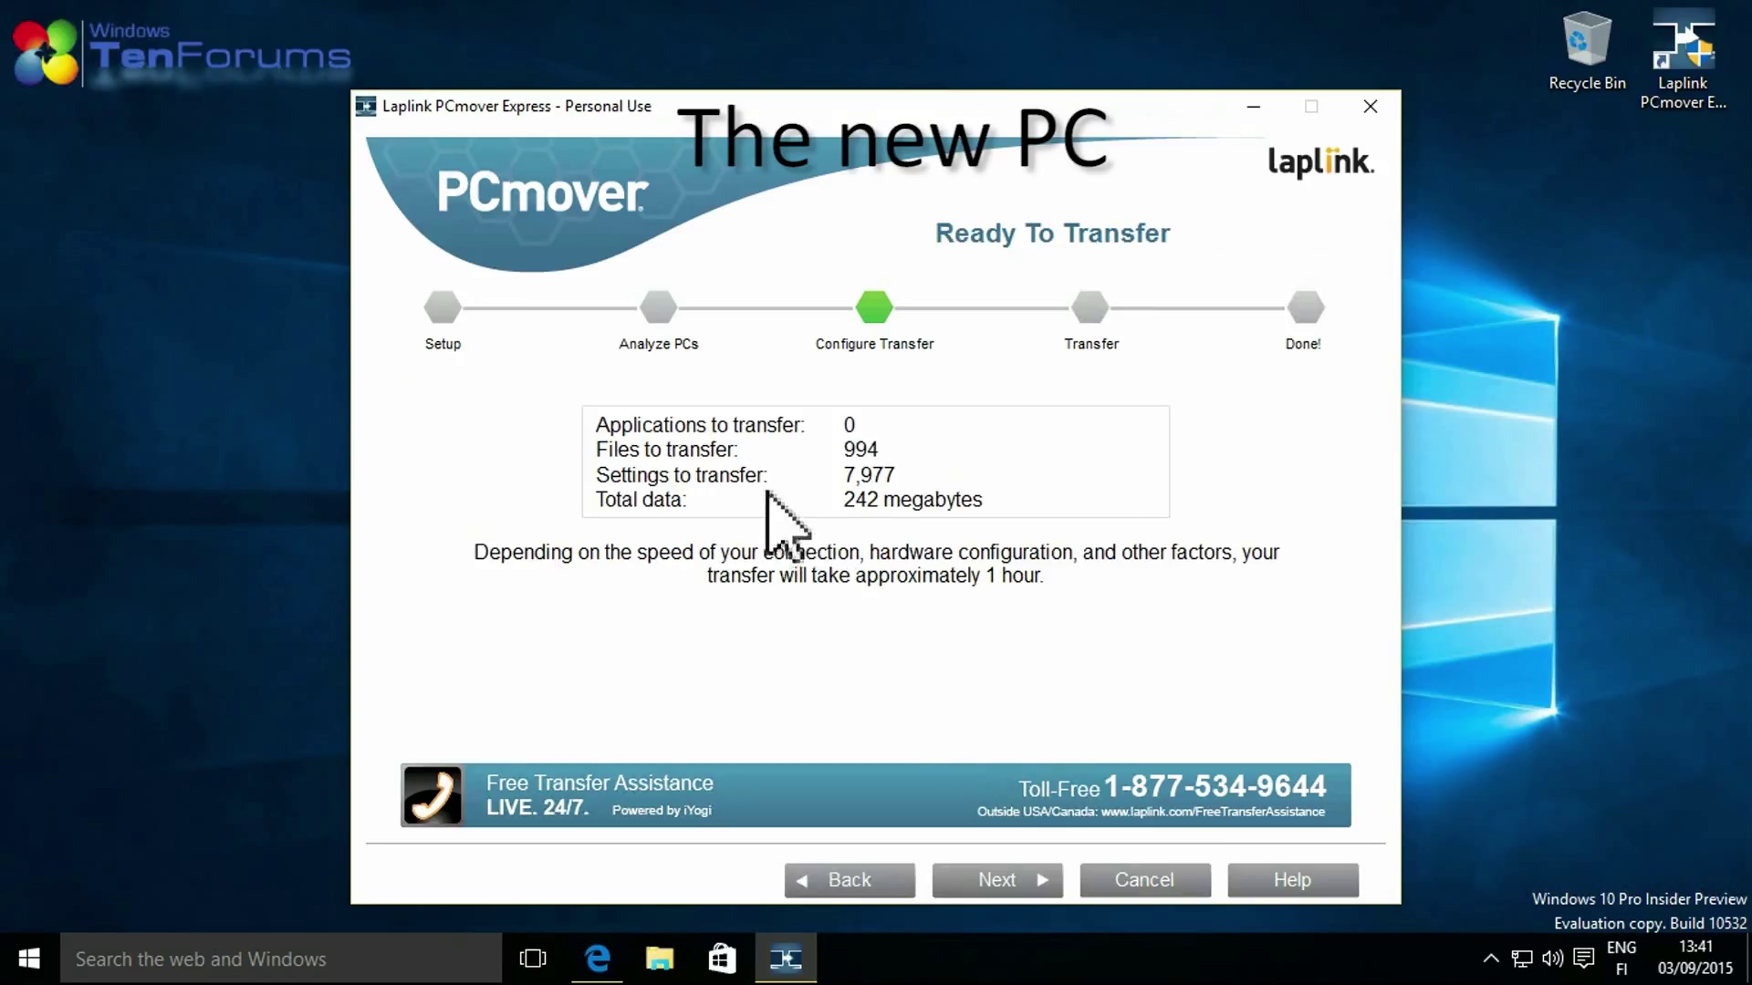
{"action": "left_click", "coordinate": [994, 890]}
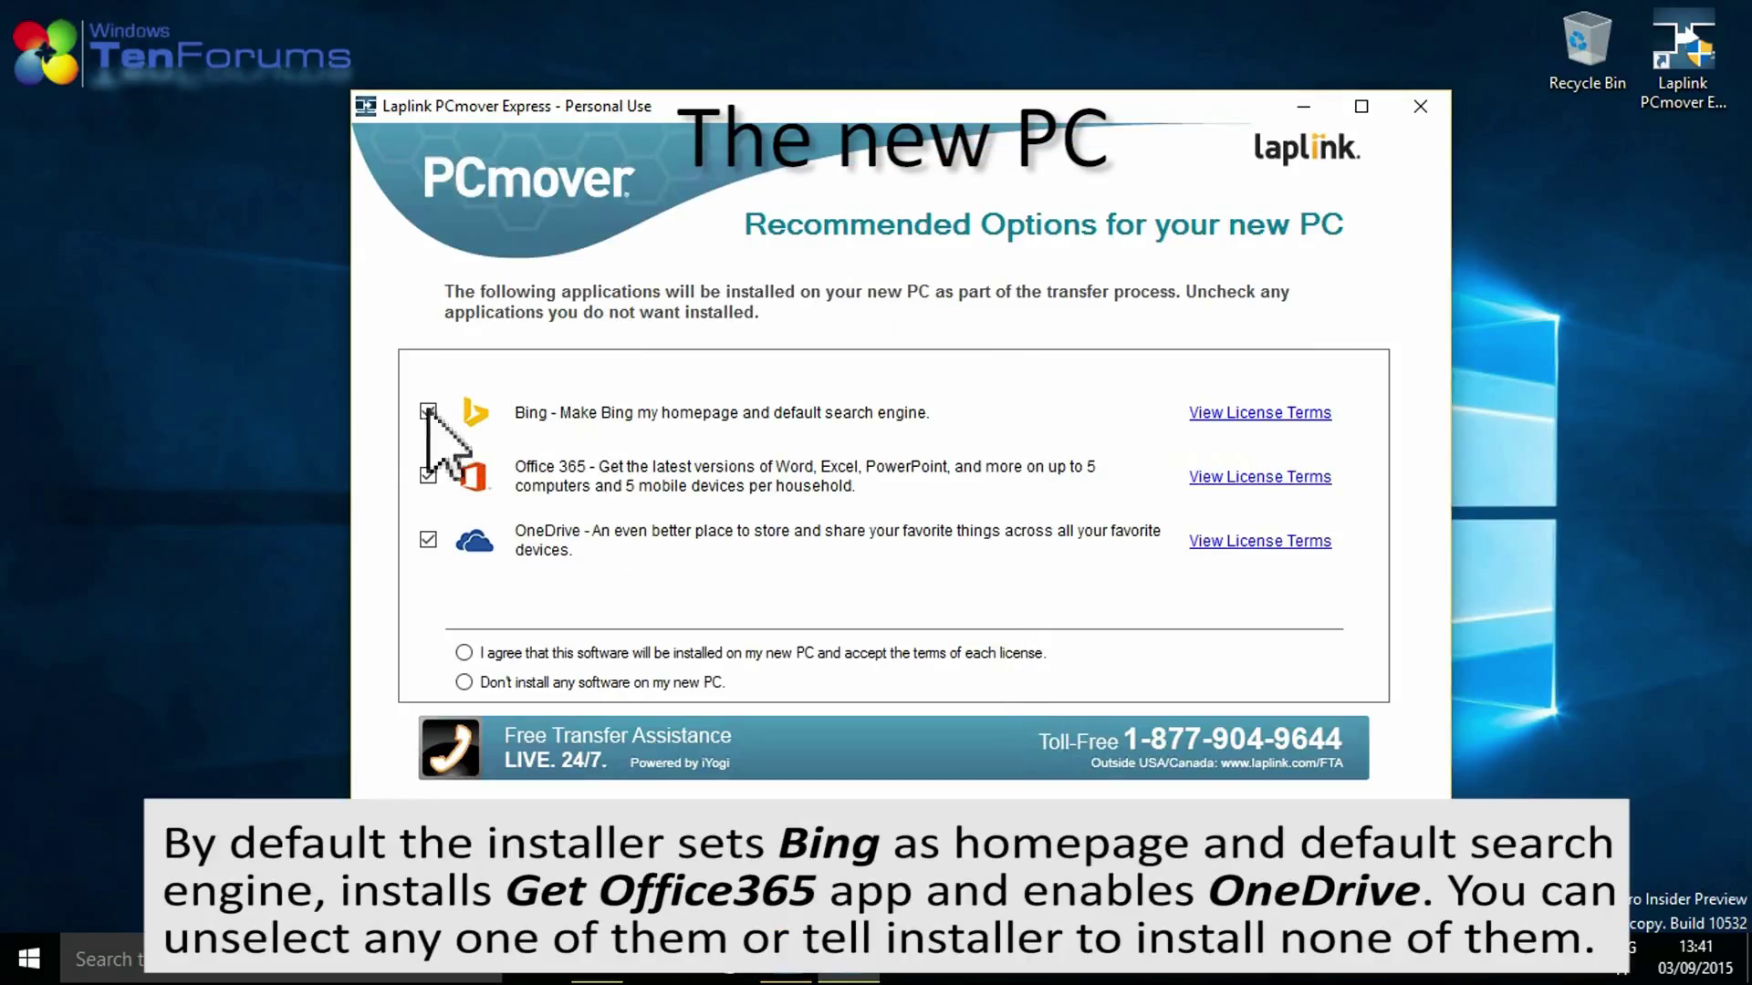
{"action": "left_click", "coordinate": [427, 411]}
{"action": "left_click", "coordinate": [428, 475]}
{"action": "left_click", "coordinate": [427, 539]}
{"action": "left_click", "coordinate": [464, 682]}
{"action": "left_click", "coordinate": [980, 878]}
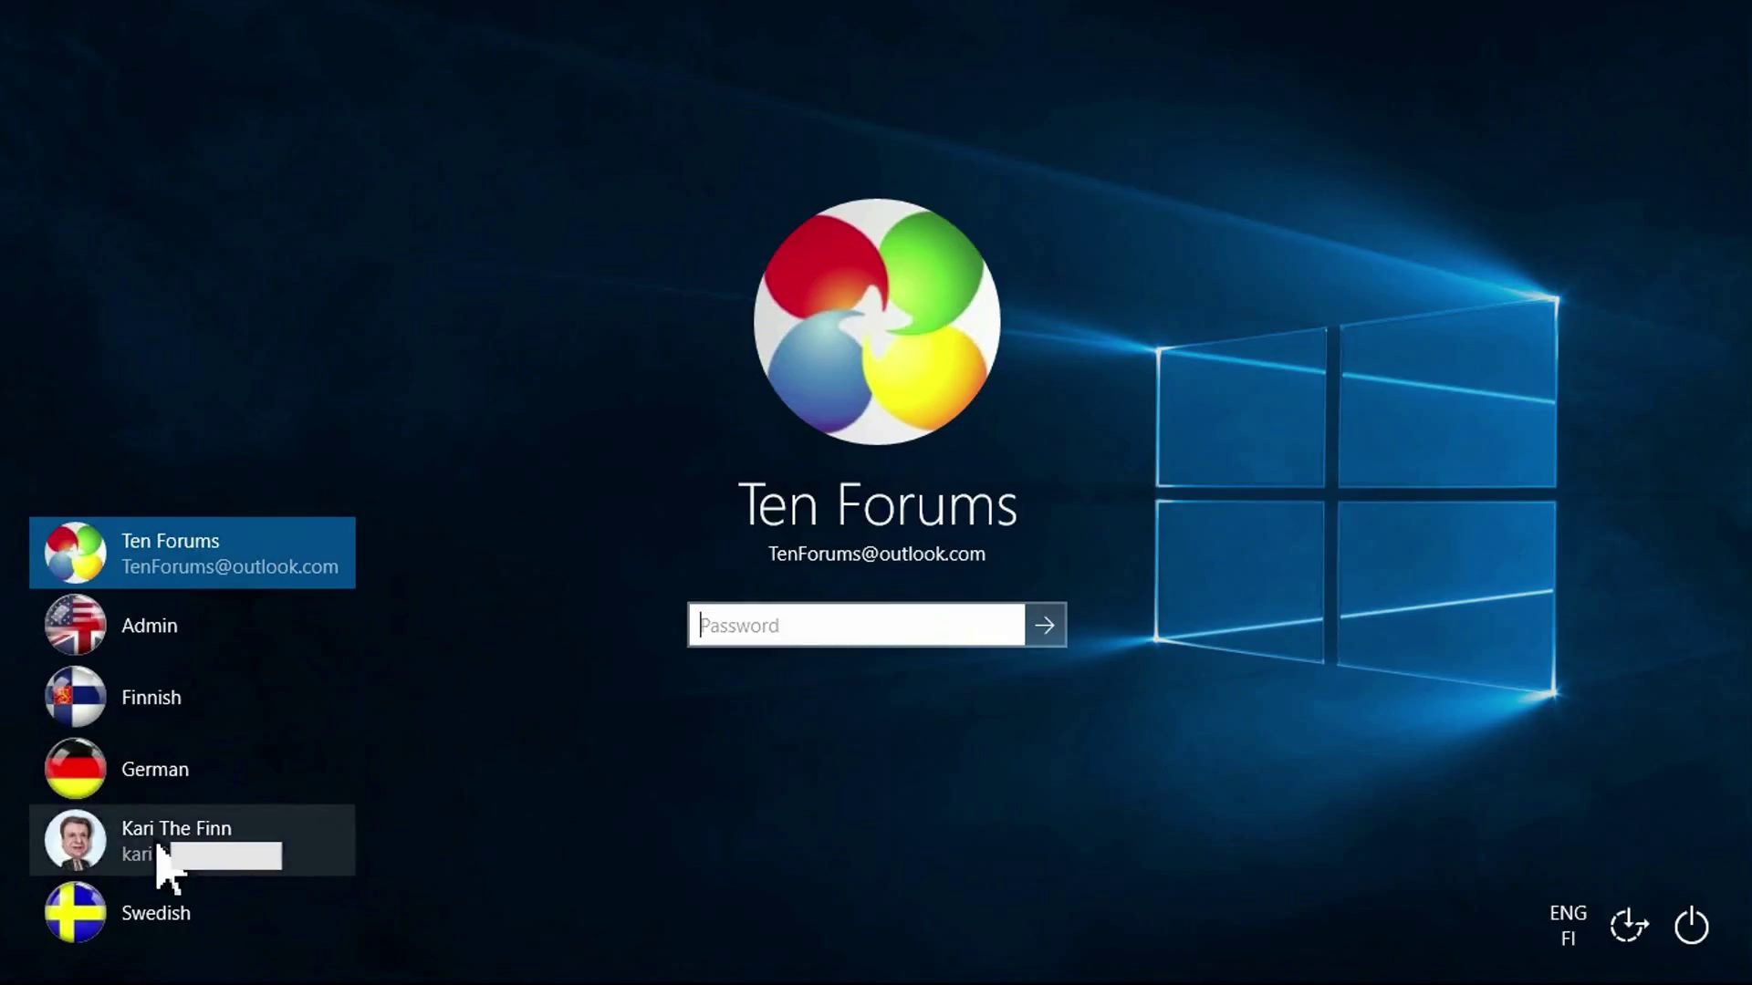
Sign in to the migrated user's account and open File Explorer at Quick access.
{"action": "left_click", "coordinate": [162, 858]}
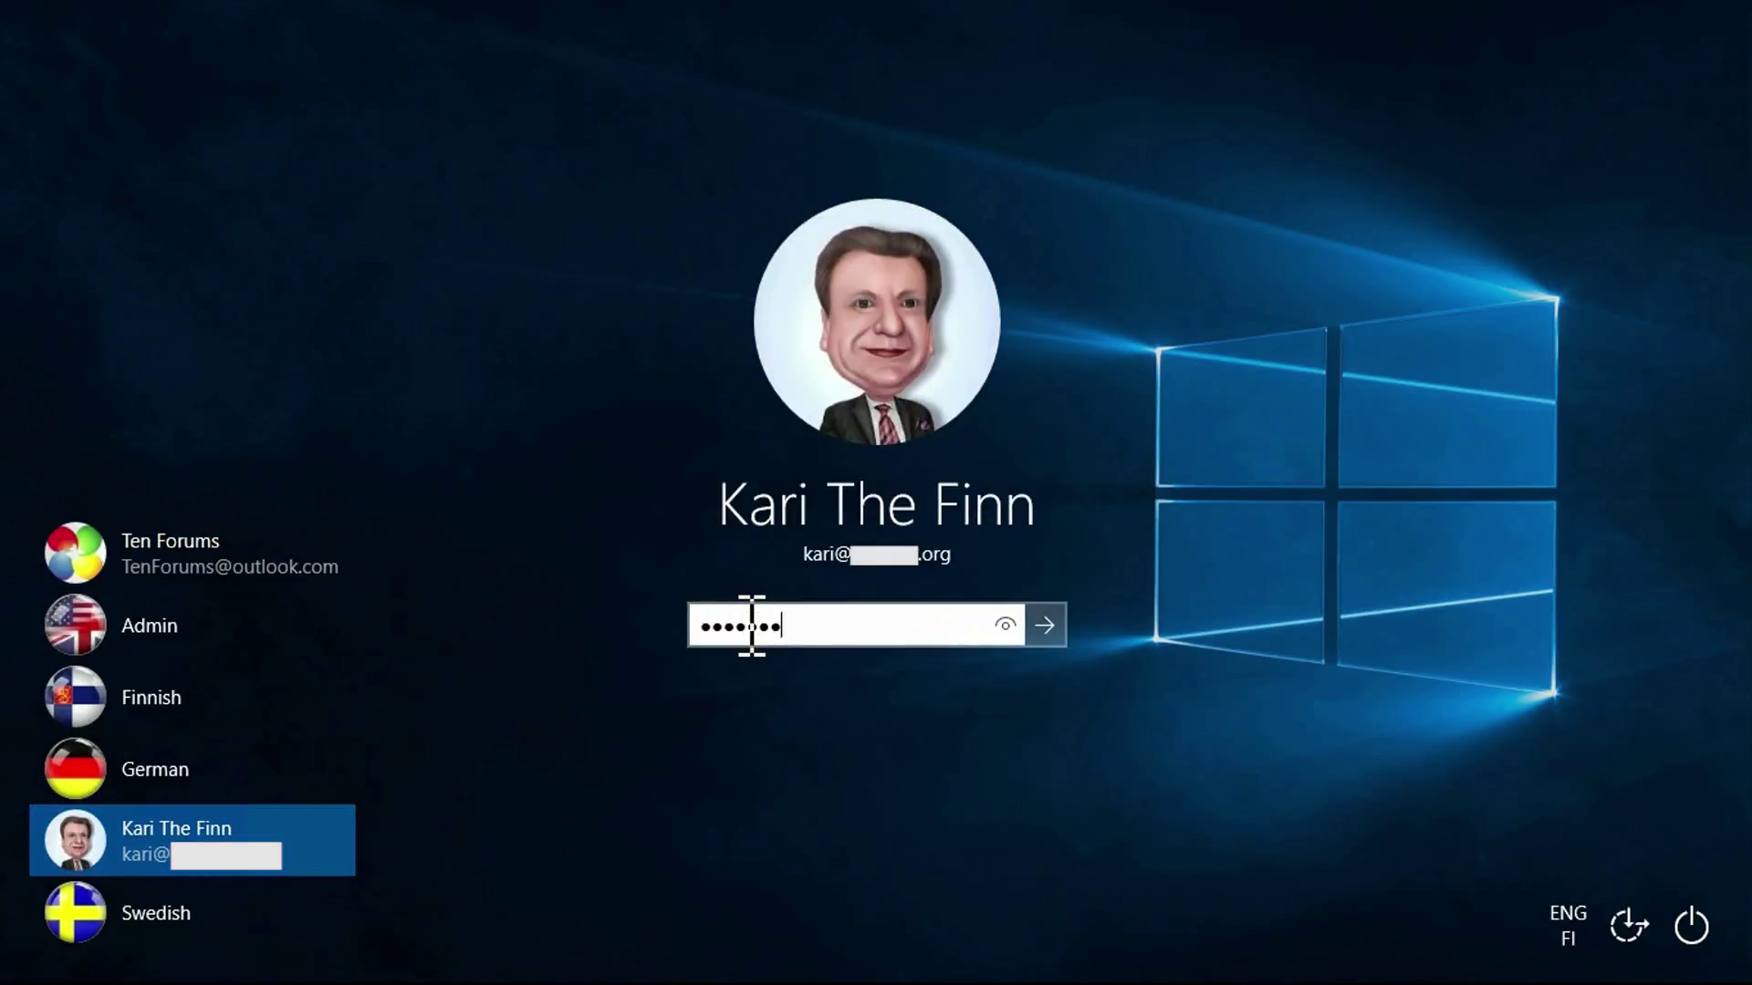
{"action": "key", "text": "Return"}
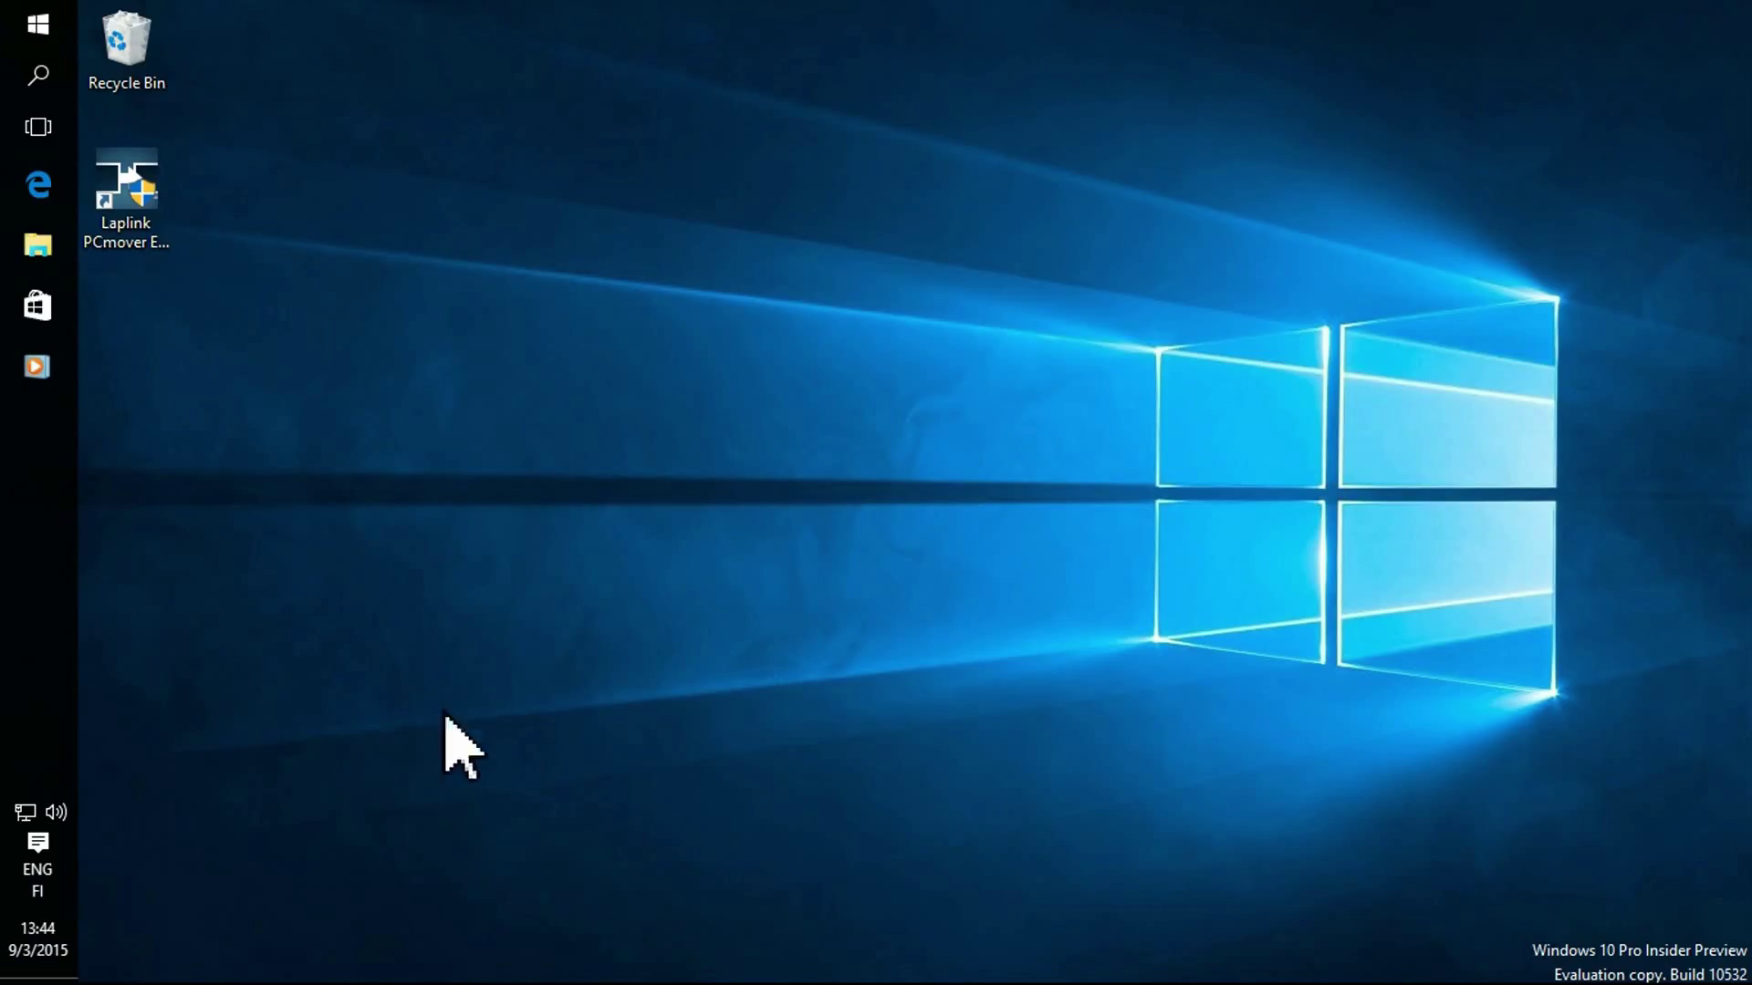
{"action": "left_click", "coordinate": [39, 244]}
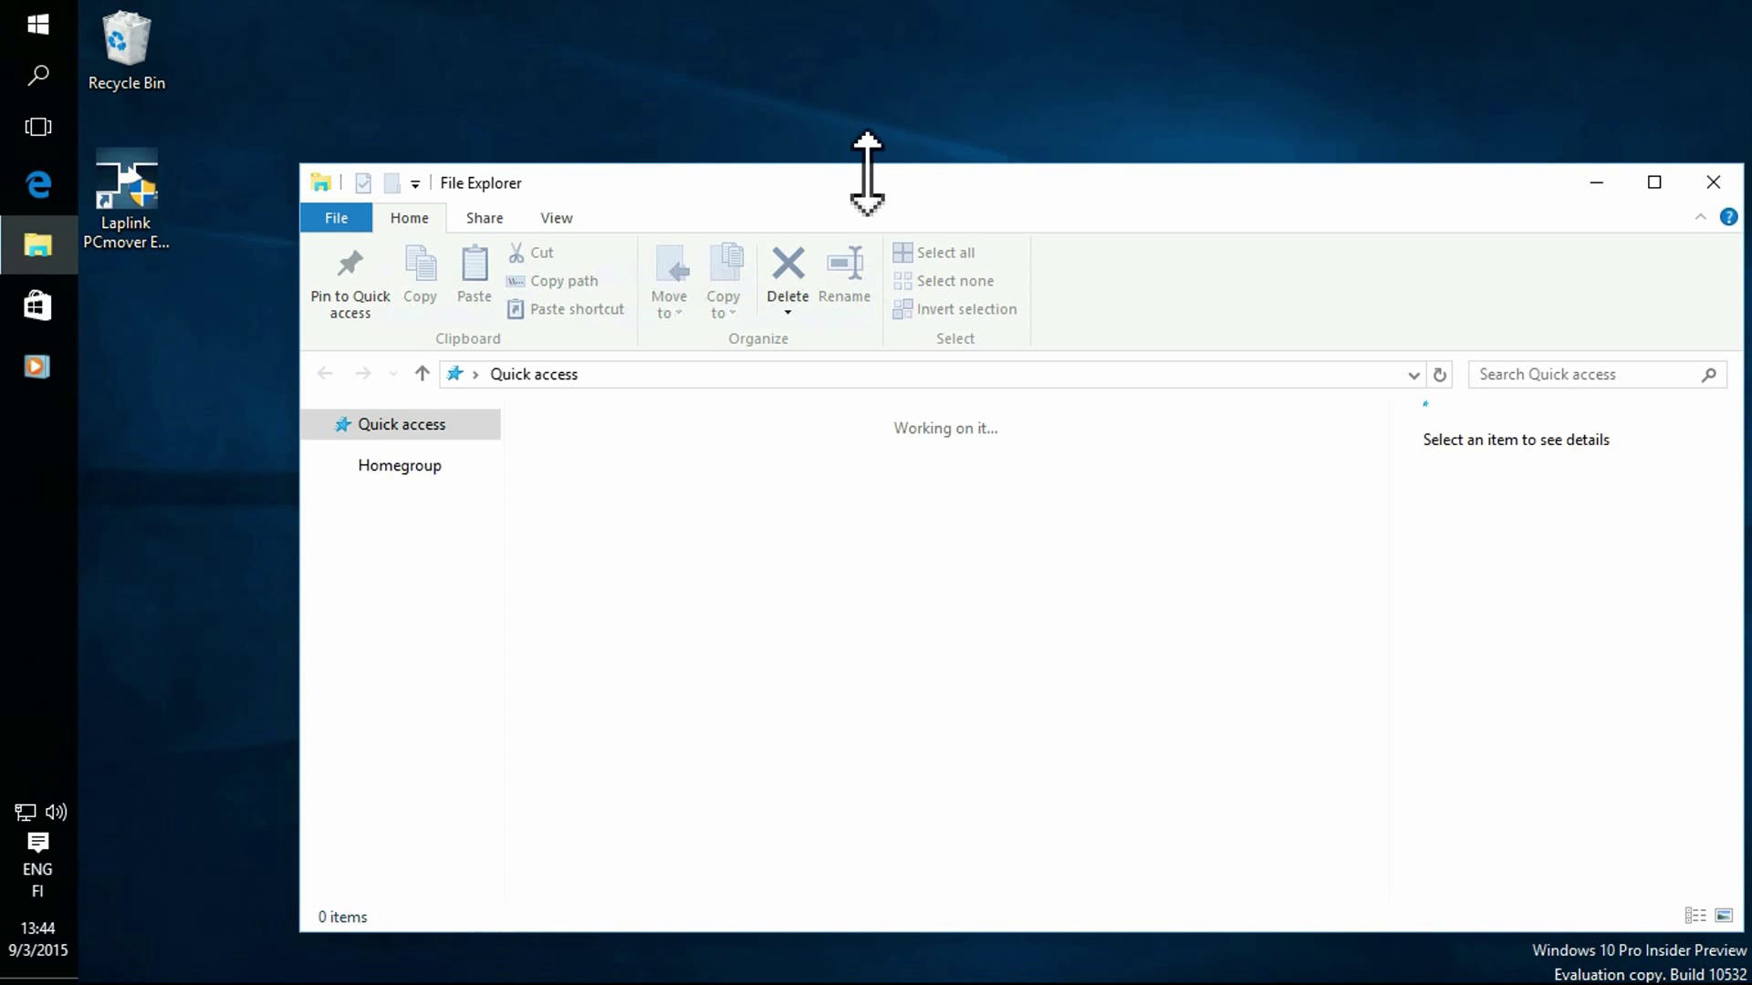
Check the transferred Documents and Pictures folders, including the FlagOrbs subfolder.
{"action": "left_click_drag", "start_coordinate": [870, 182], "coordinate": [810, 110]}
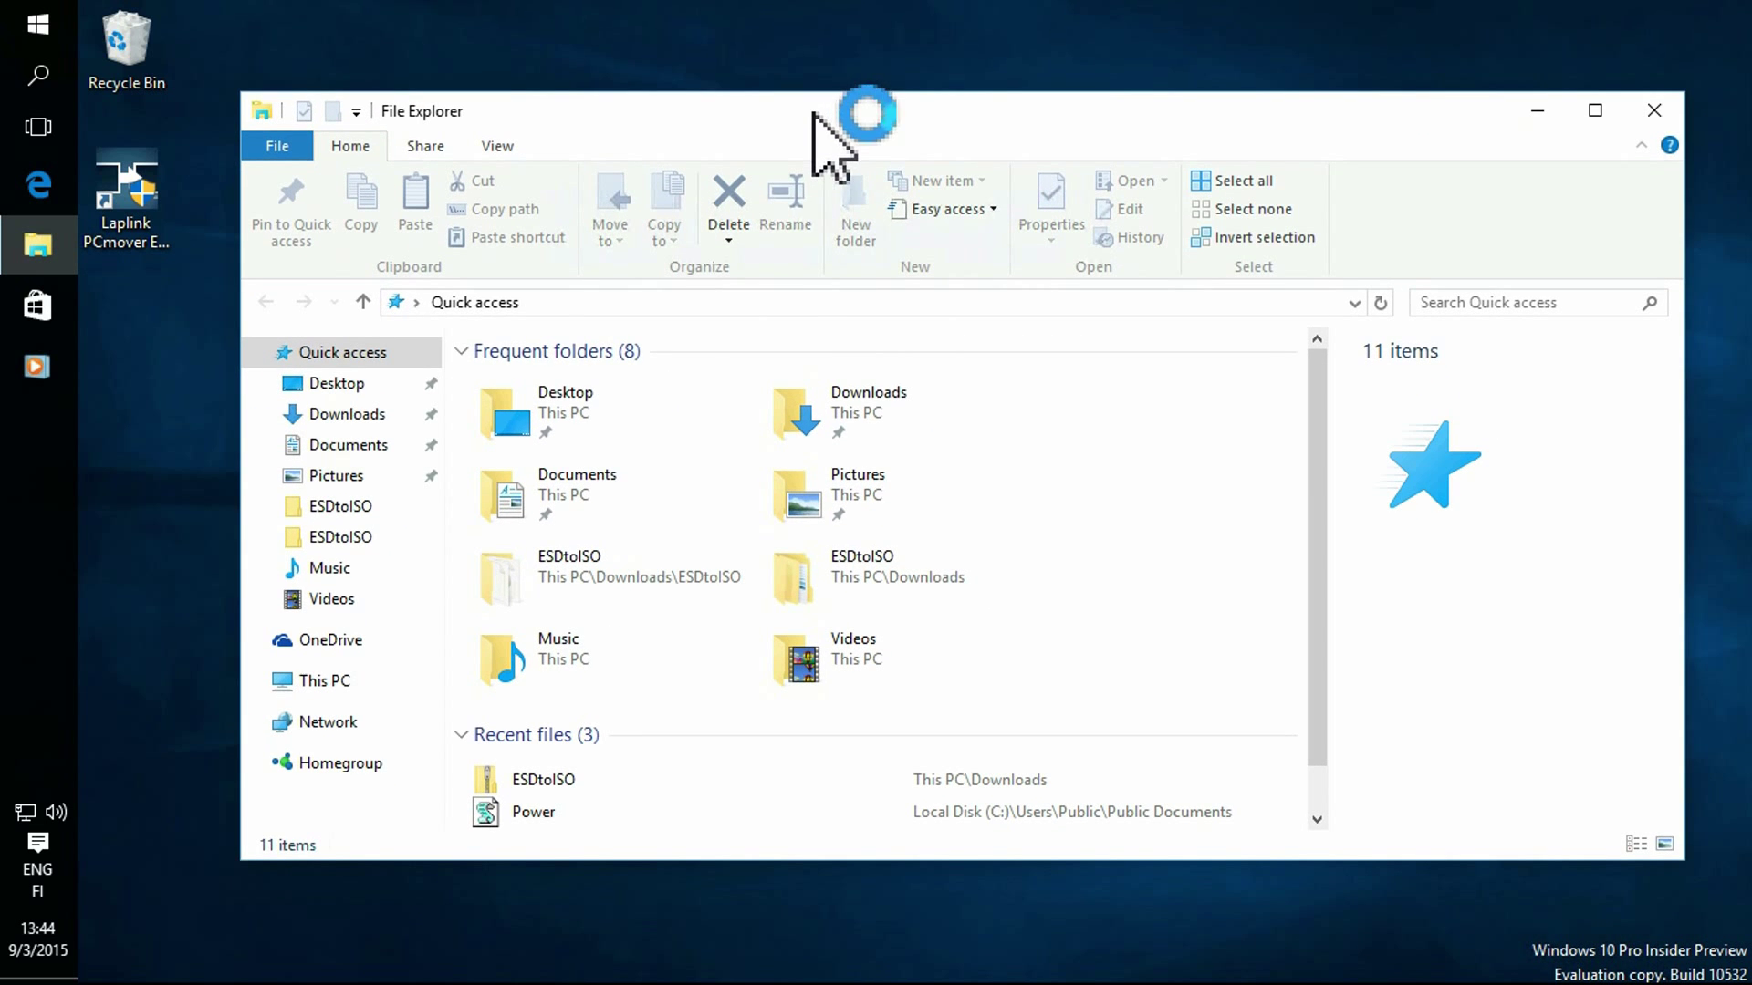
{"action": "left_click", "coordinate": [368, 445]}
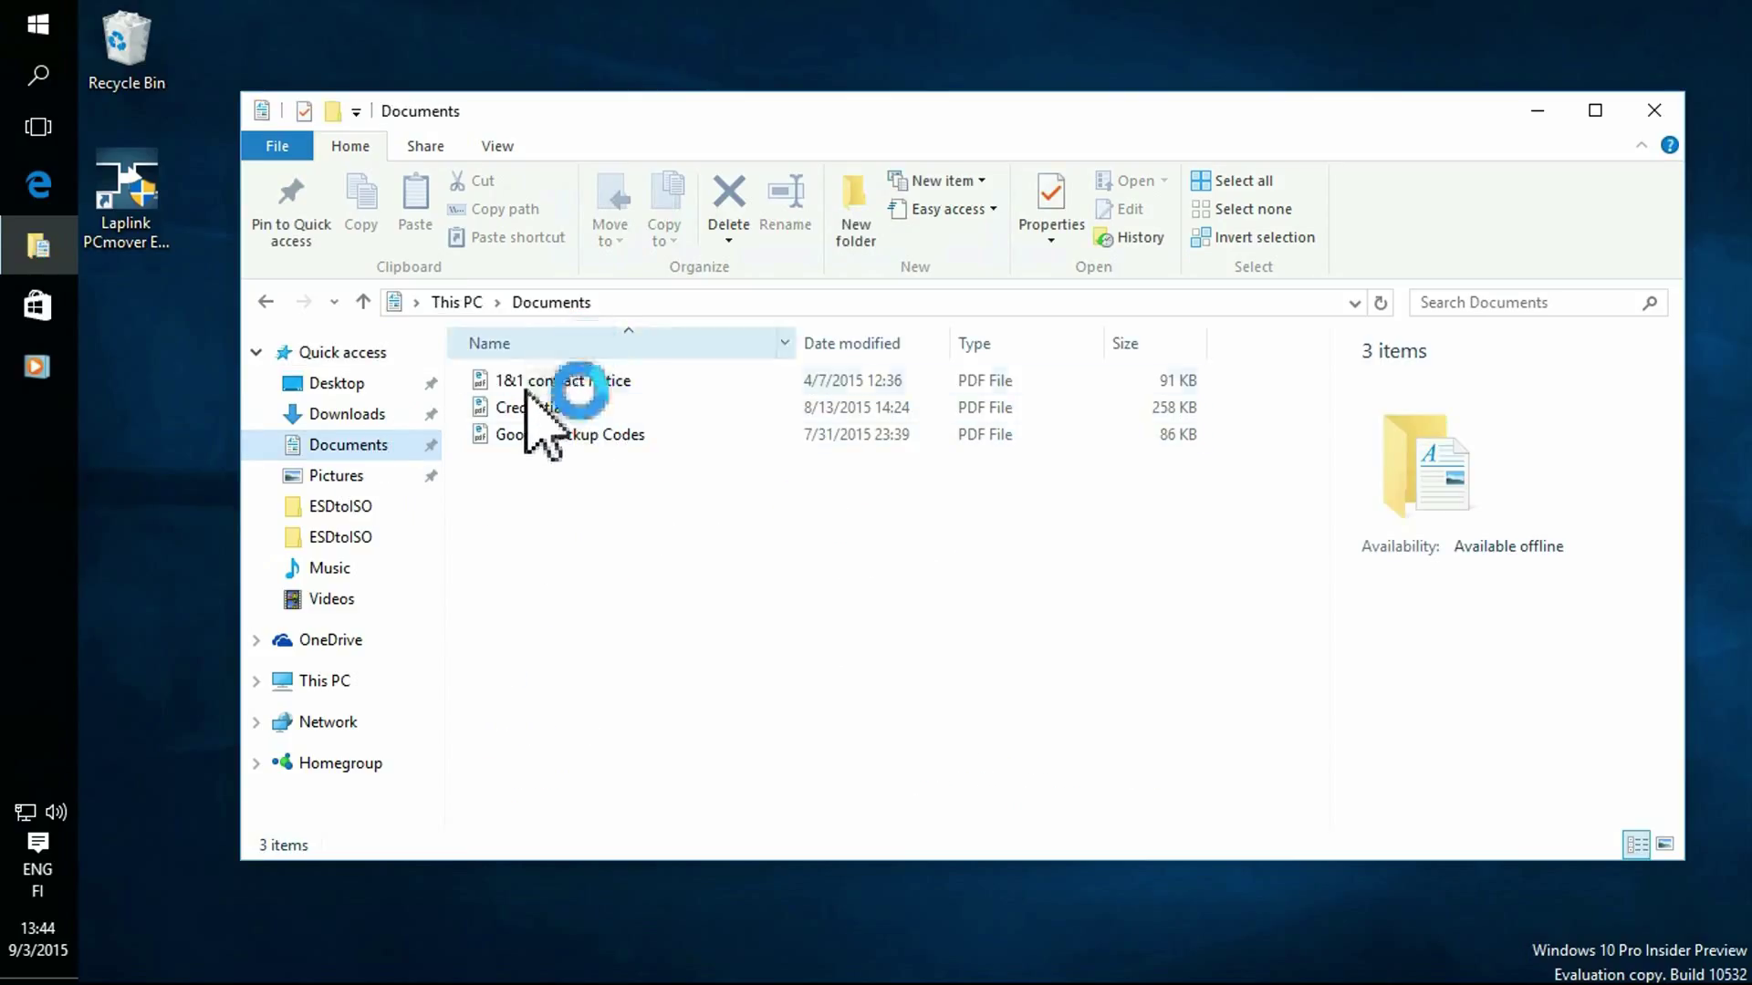
{"action": "left_click", "coordinate": [344, 477]}
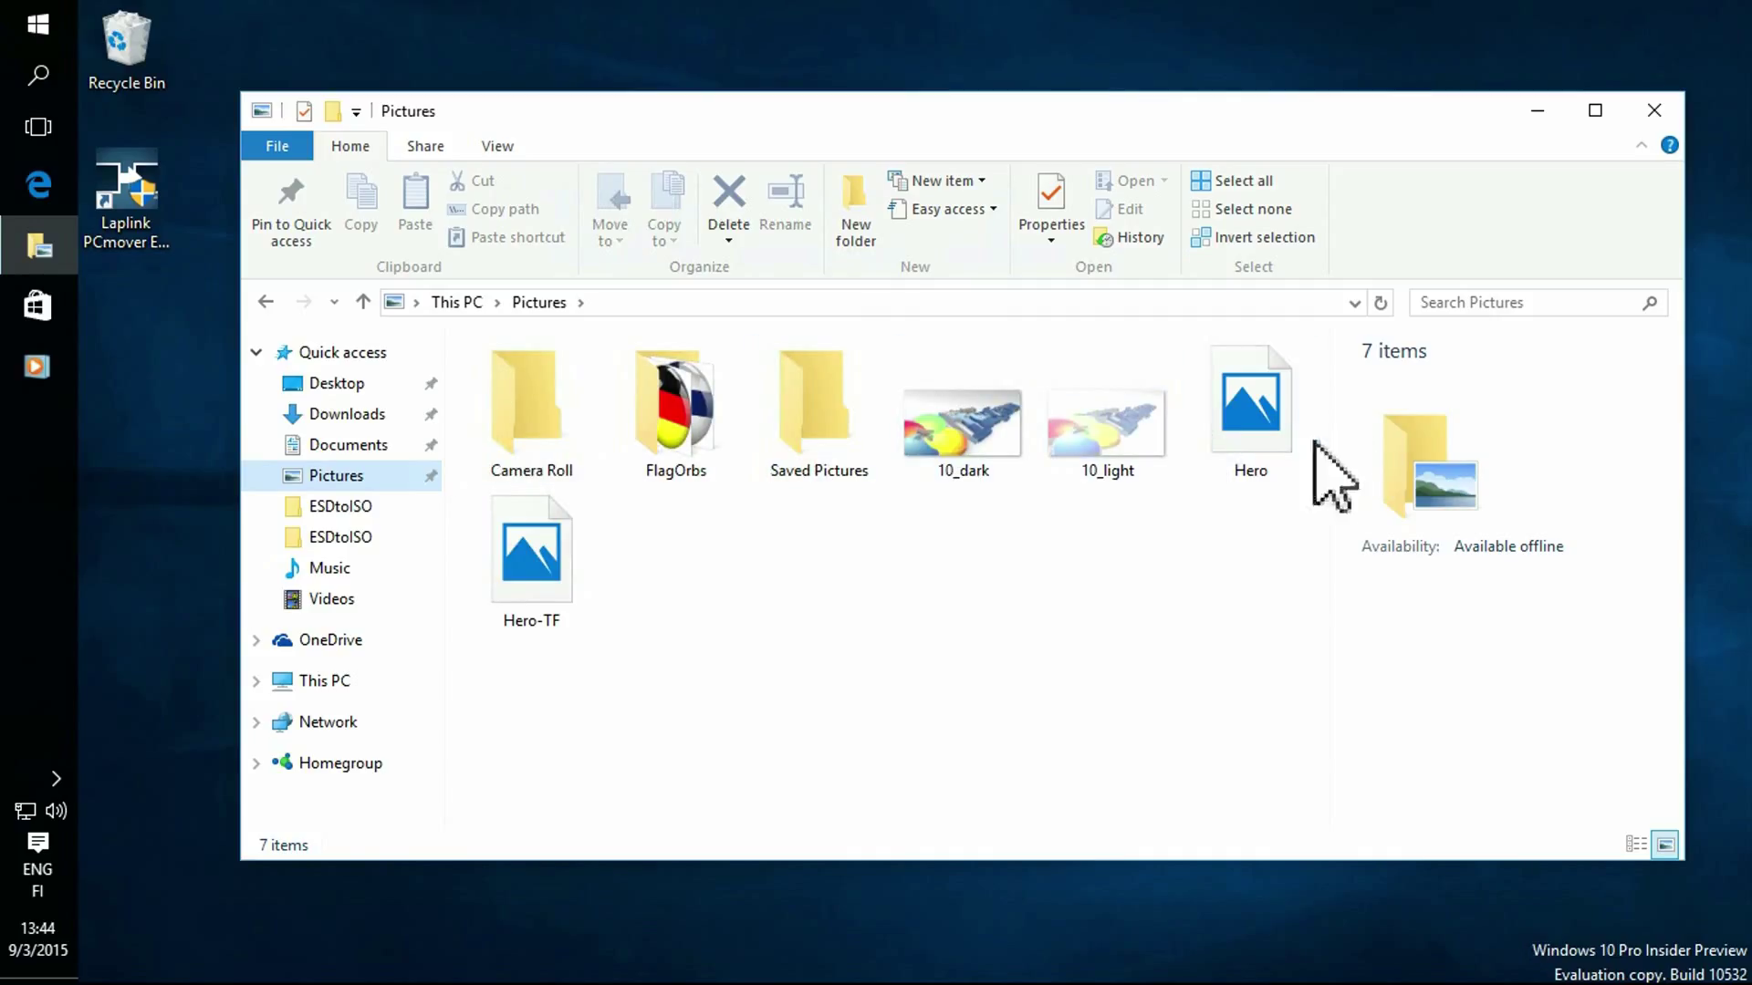
{"action": "double_click", "coordinate": [676, 406]}
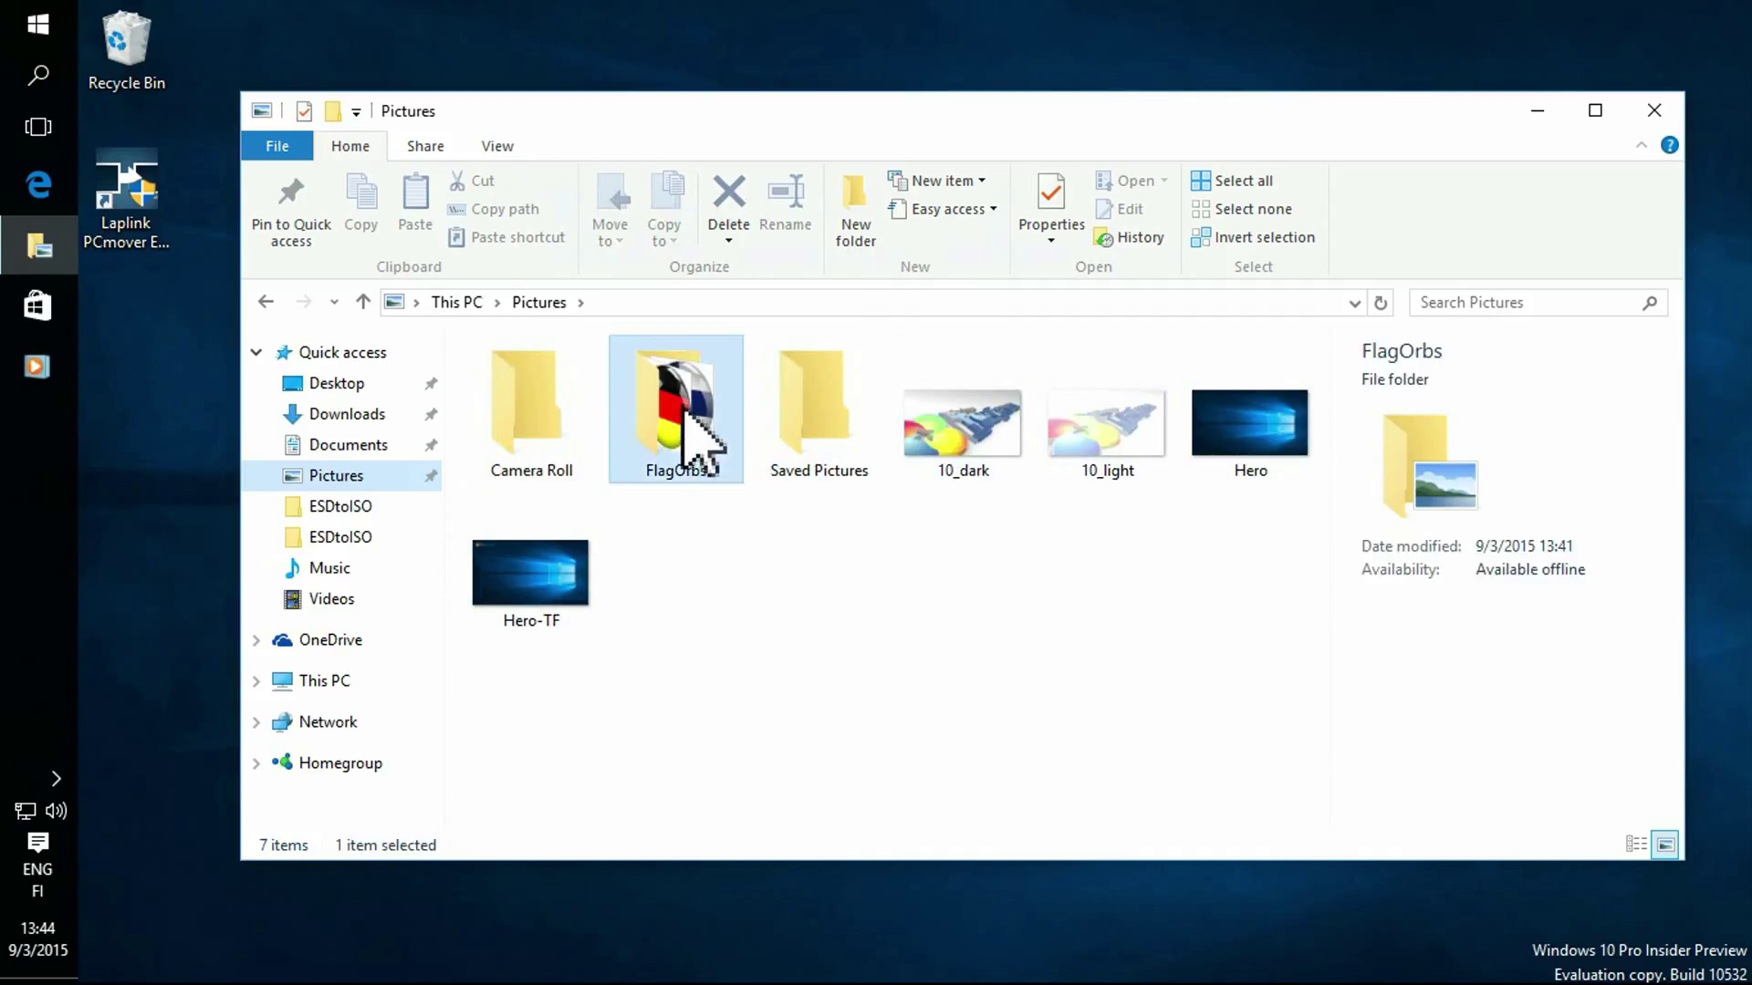
{"action": "left_click", "coordinate": [363, 302]}
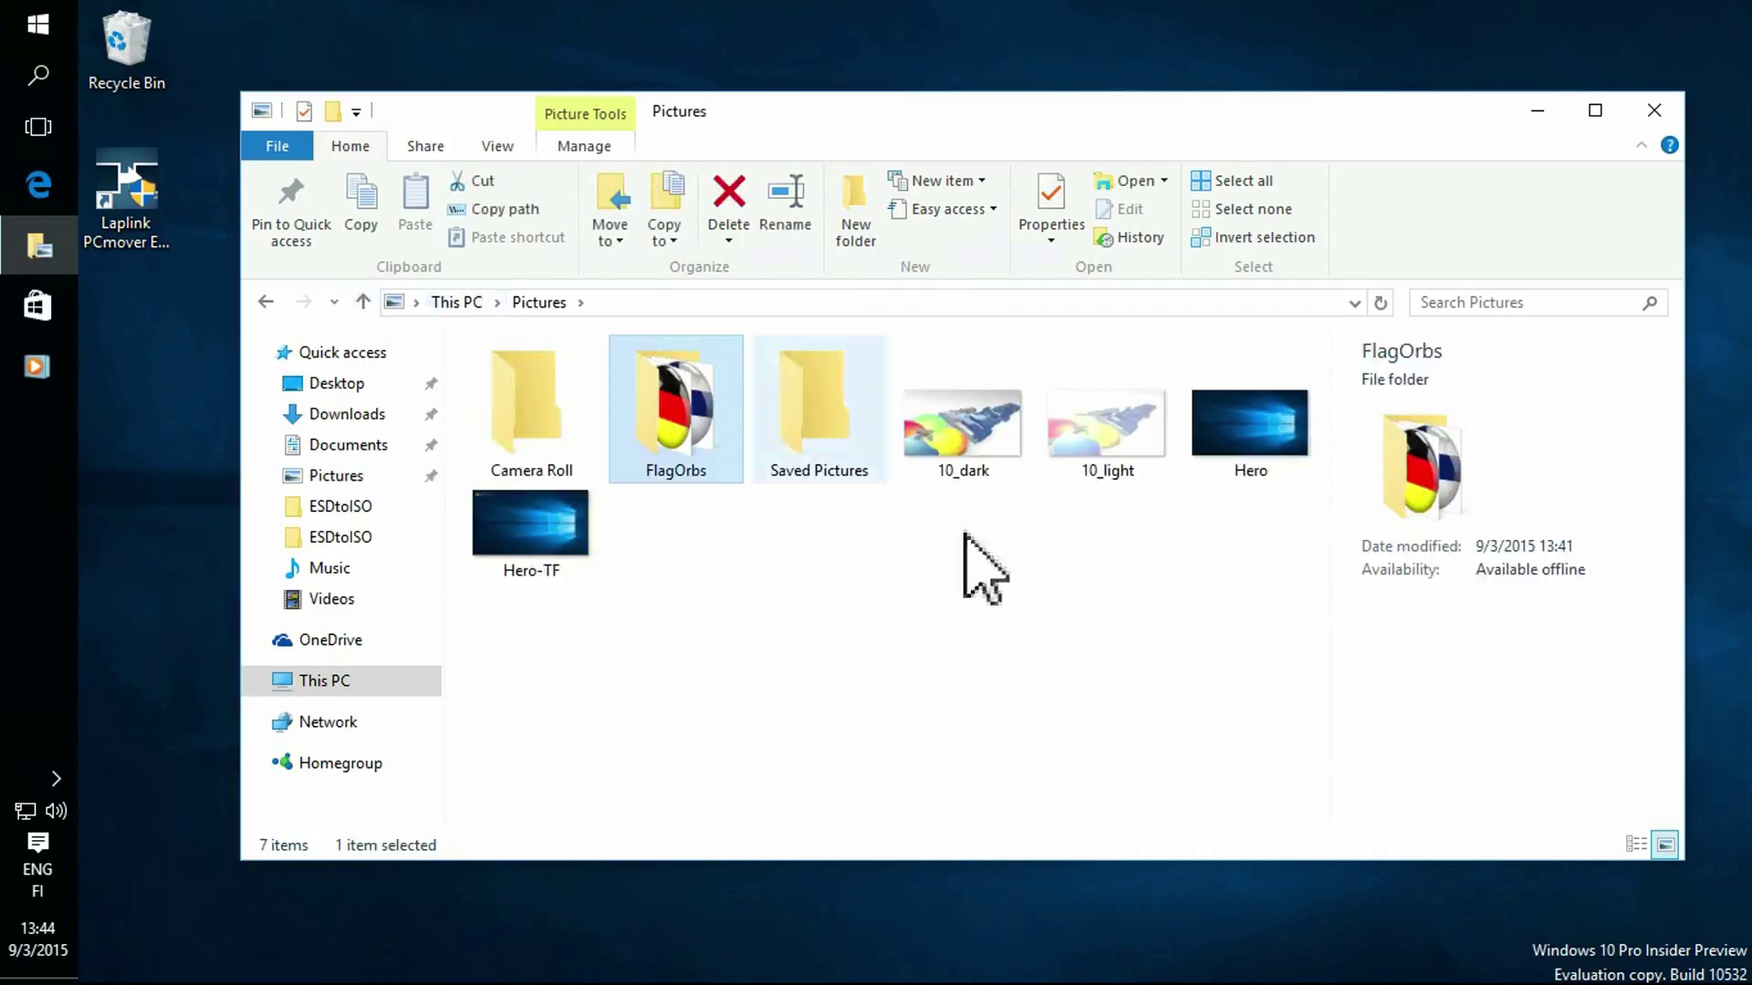
Check the Music and Videos folders for the migrated clips, then close File Explorer.
{"action": "left_click", "coordinate": [331, 567]}
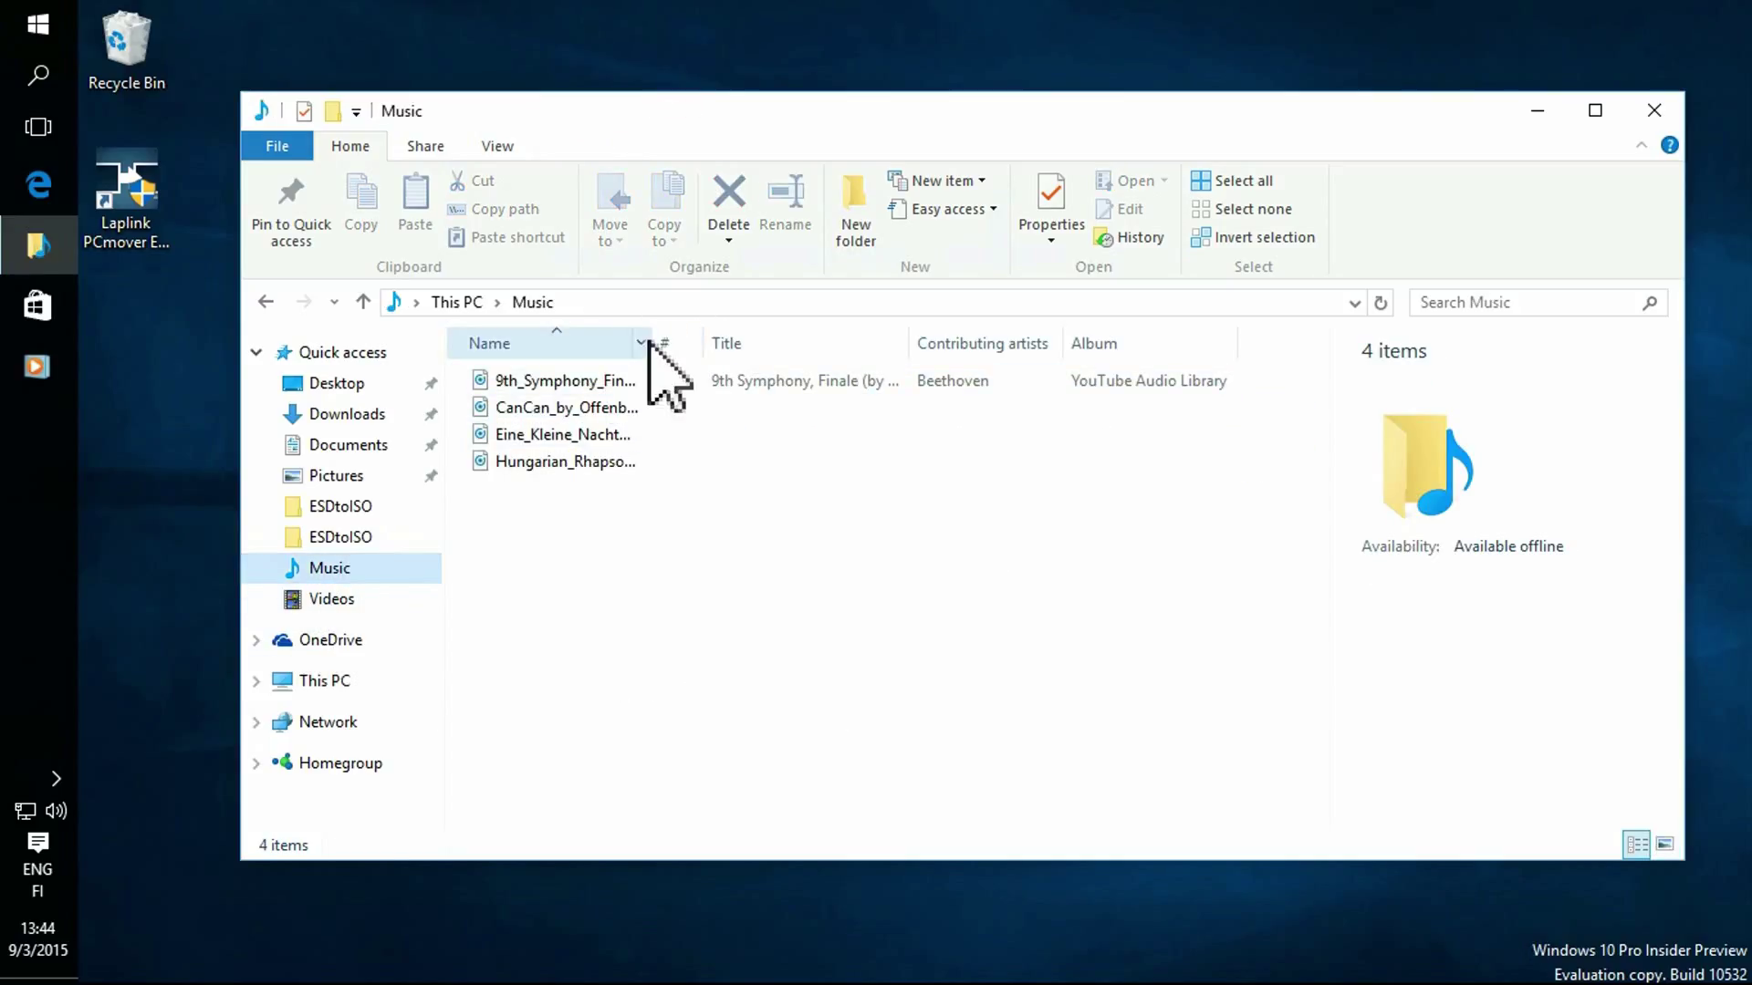
{"action": "left_click_drag", "start_coordinate": [657, 340], "coordinate": [829, 375]}
{"action": "left_click", "coordinate": [333, 601]}
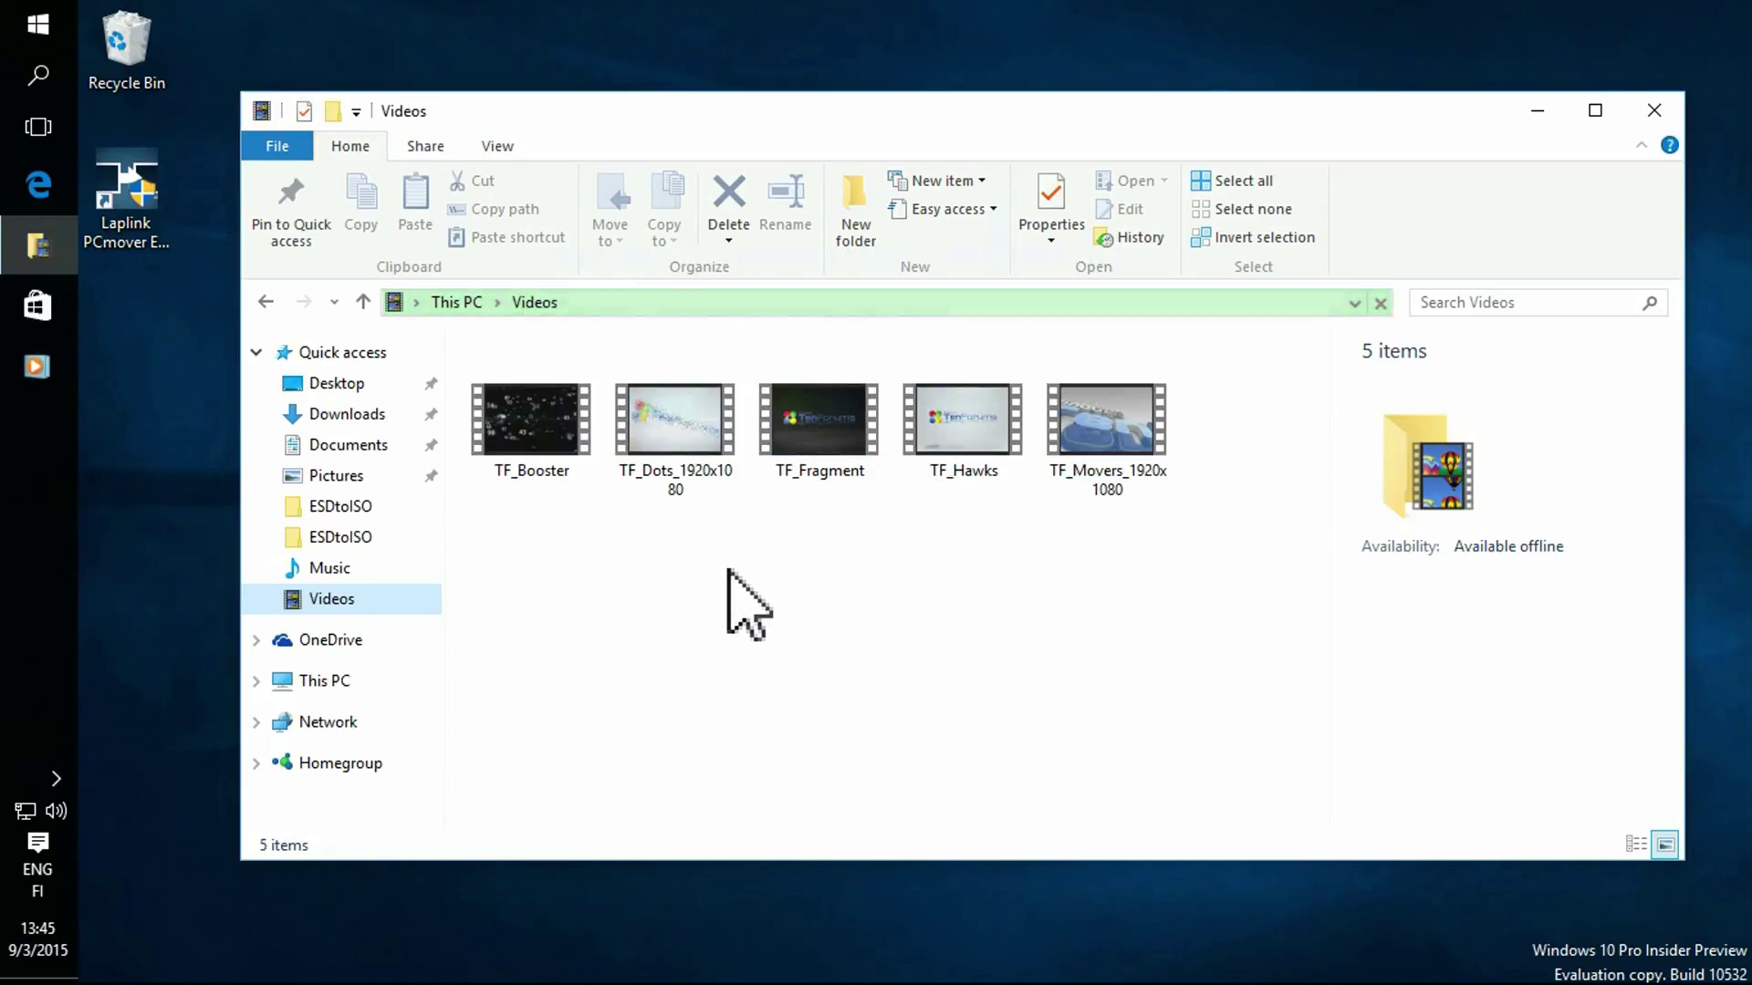
{"action": "left_click", "coordinate": [1653, 115]}
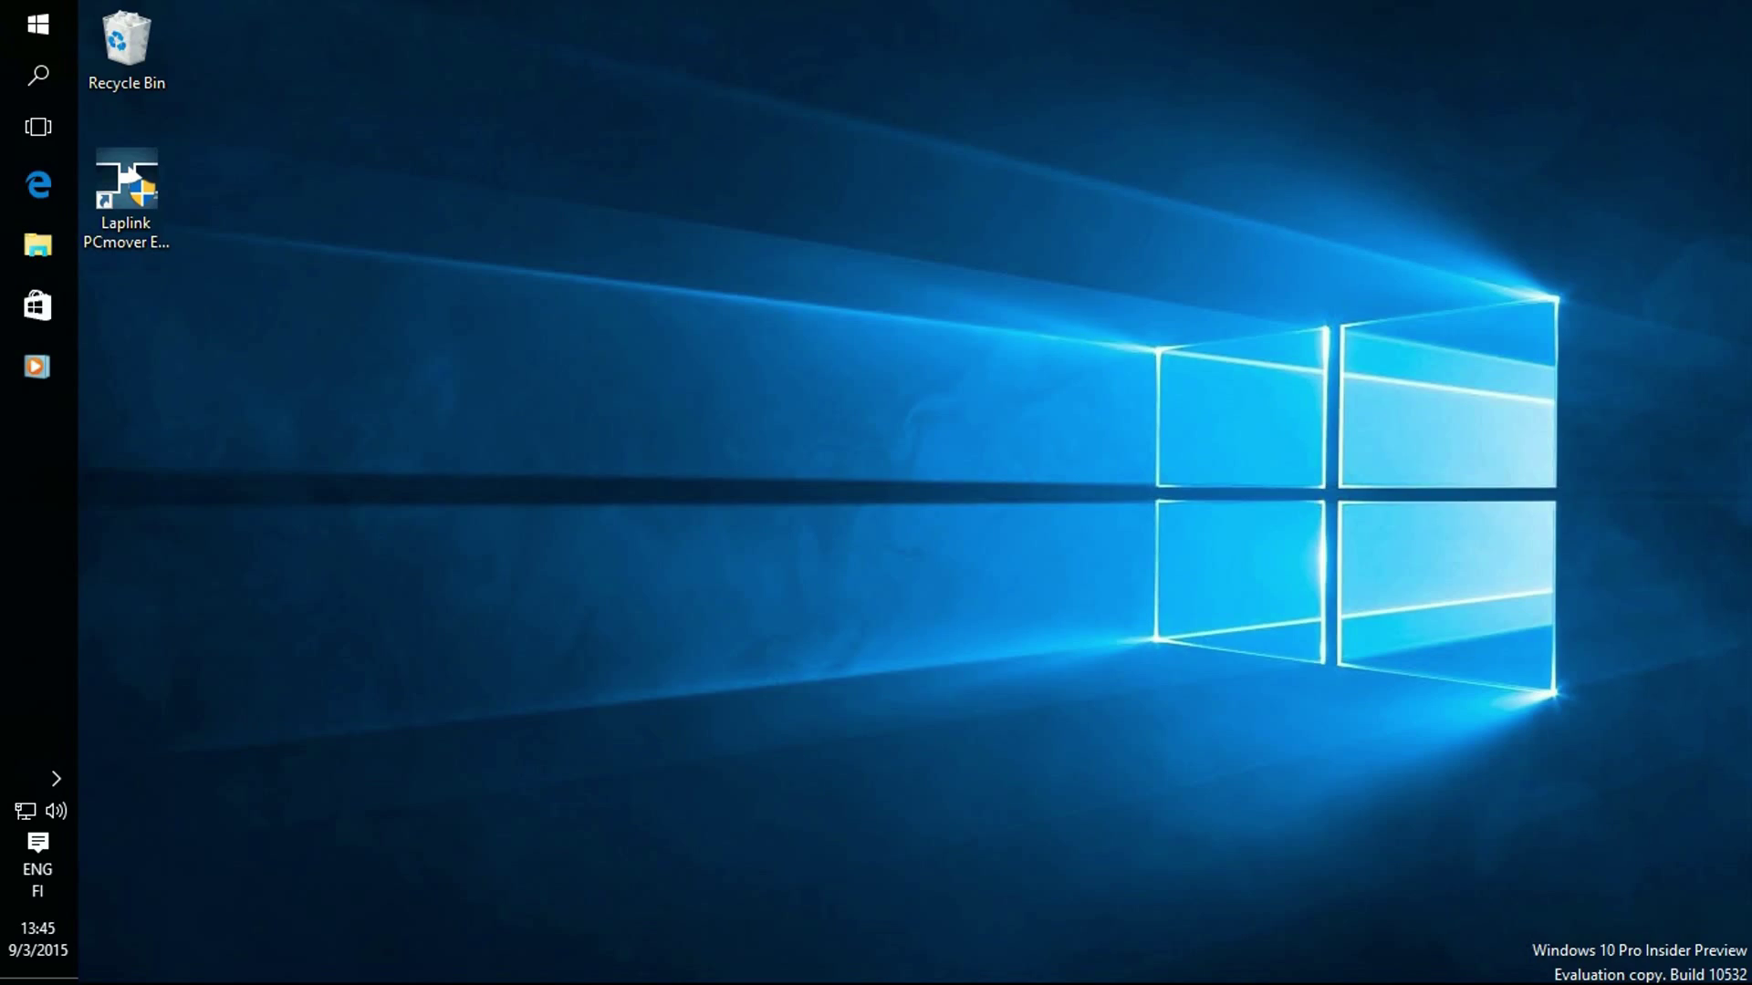